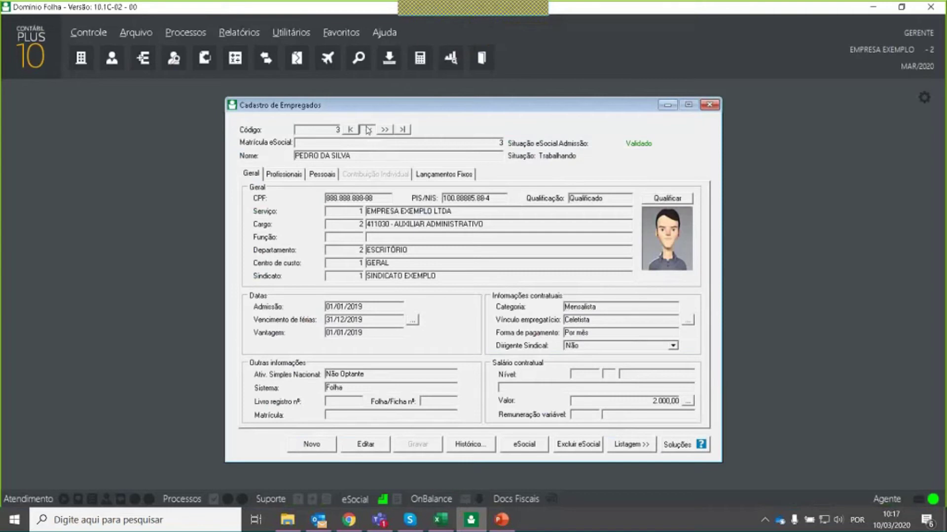
- Browse through the remaining employee records in the employee register and close it
left_click(367, 129)
left_click(368, 129)
left_click(385, 129)
left_click(384, 129)
left_click(710, 106)
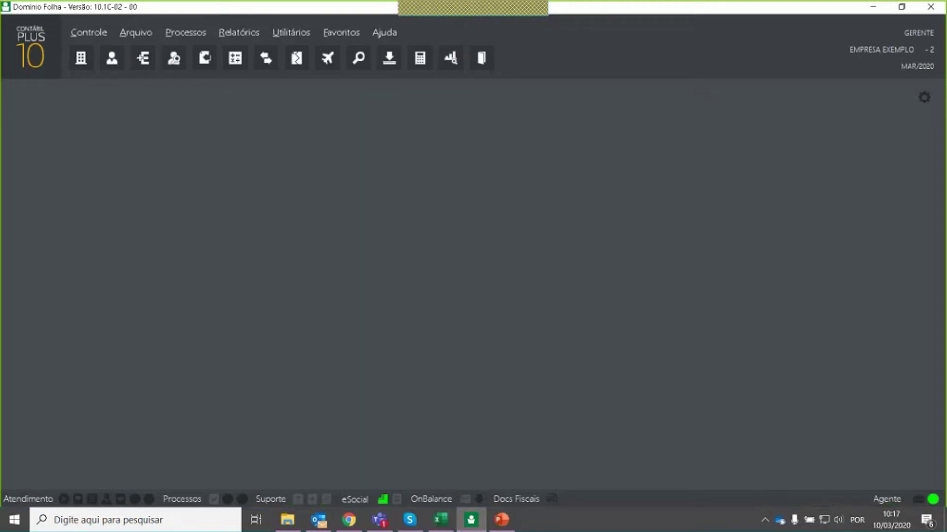
- Calculate the Folha Mensal payroll for 03/2020 and open the calculated data
left_click(240, 67)
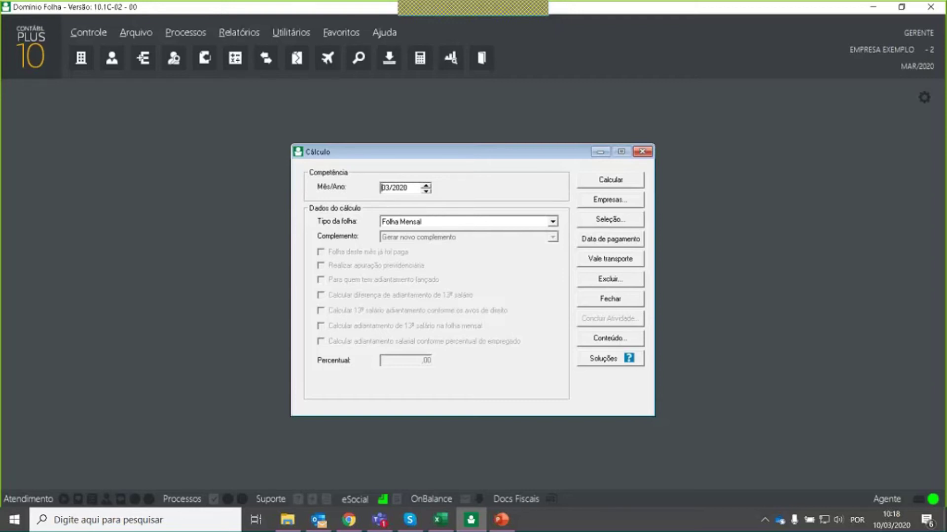
left_click(610, 180)
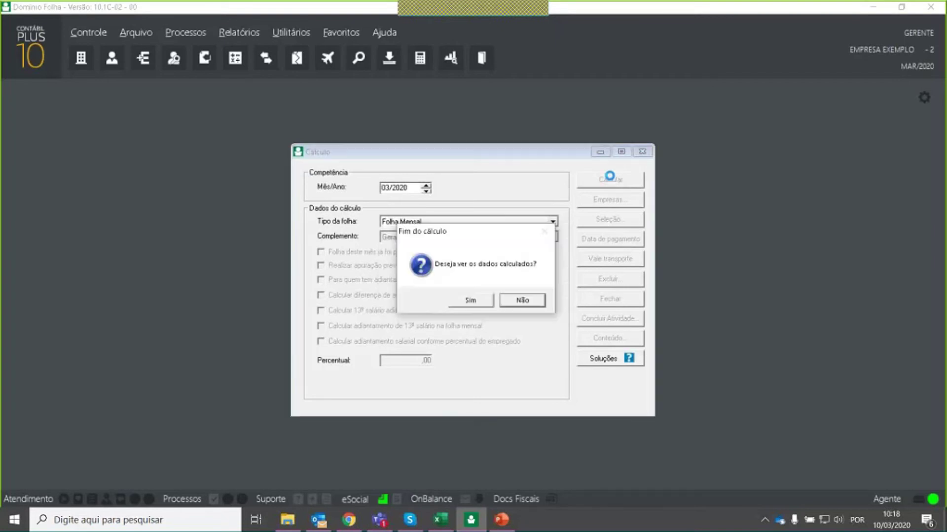
left_click(463, 301)
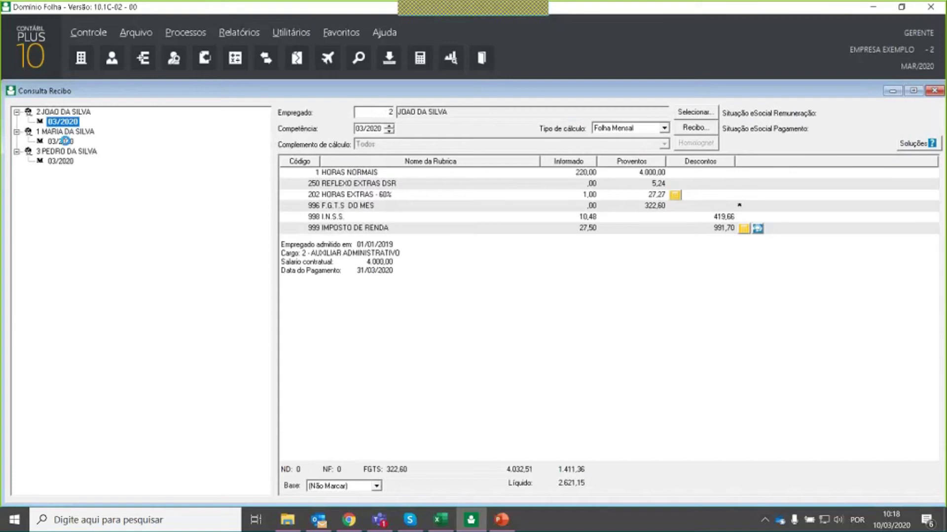
- Review the 03/2020 receipts of employees 1 and 3, closing the receipt and calculation windows
left_click(64, 142)
left_click(66, 161)
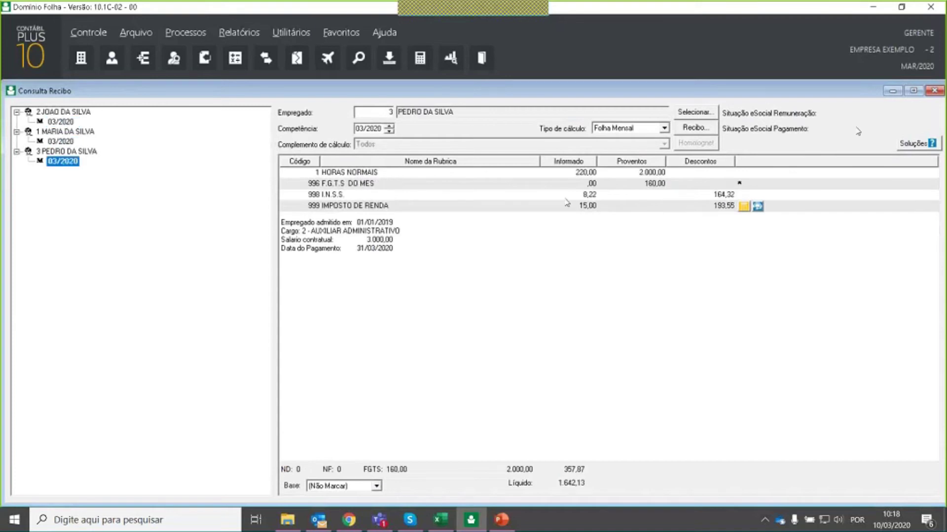
left_click(933, 92)
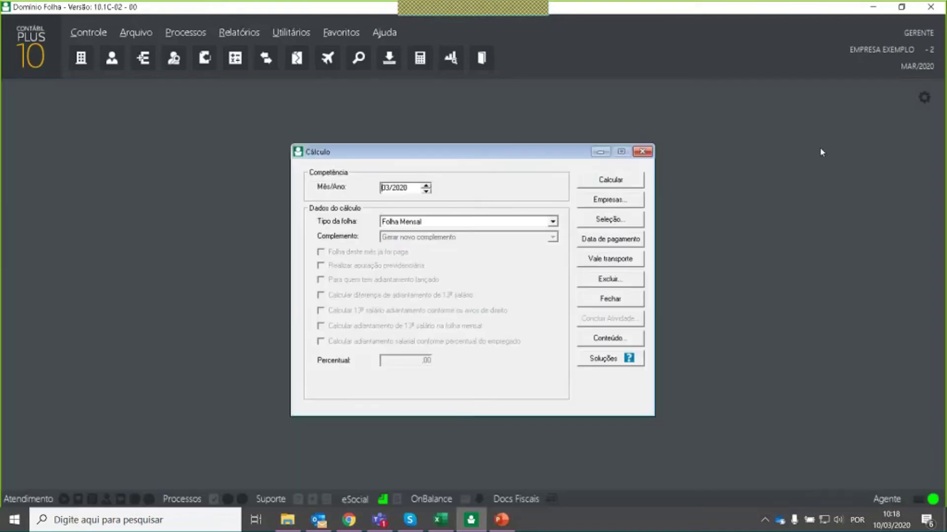
left_click(640, 150)
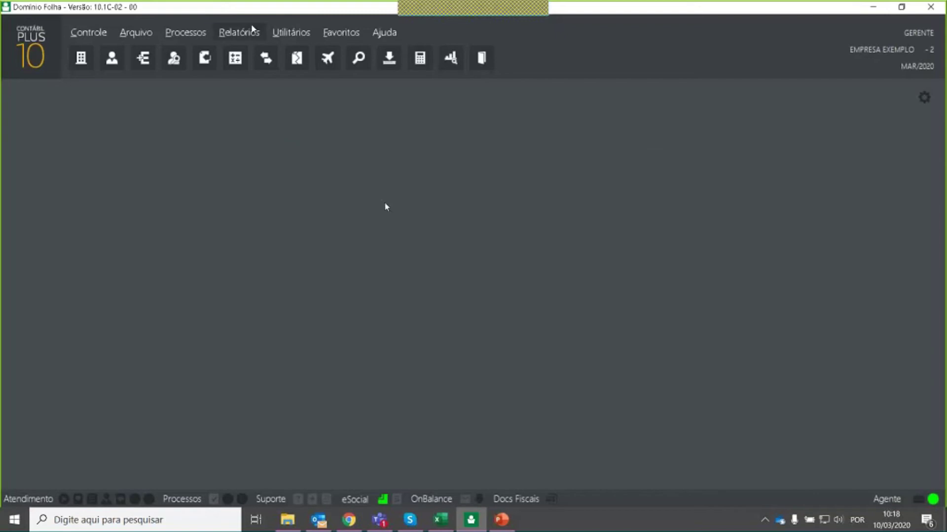
- Send the eSocial periodic events S-1200 Remuneração and S-1210 Pagamentos for the 03/2020 Mensal payroll
left_click(239, 32)
mouse_move(276, 78)
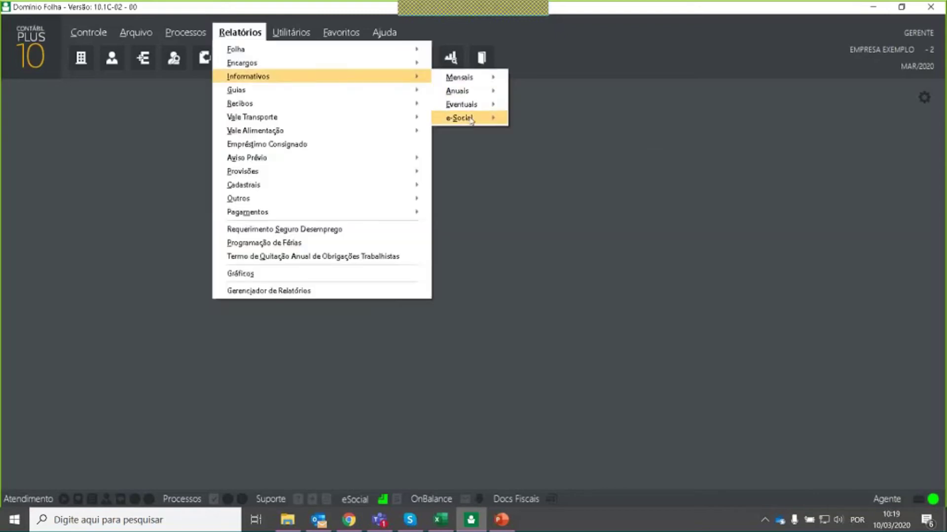
mouse_move(479, 120)
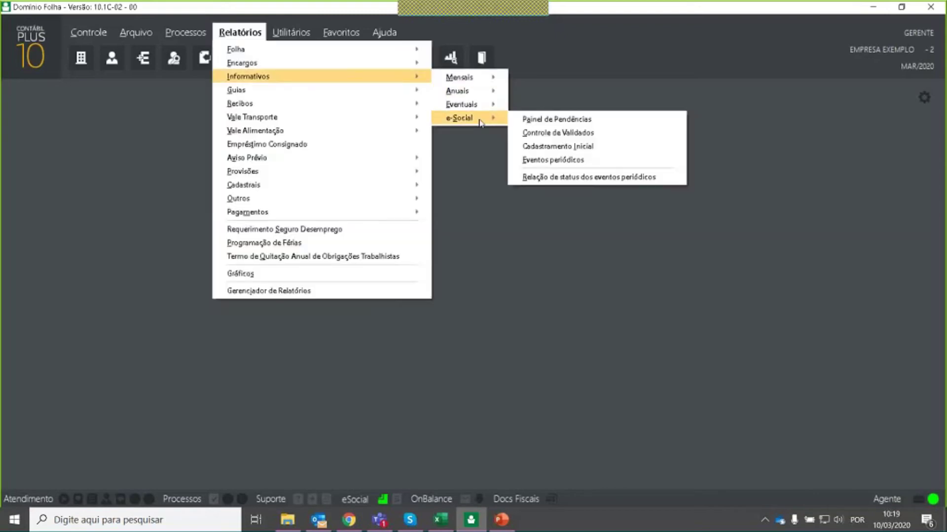
left_click(575, 164)
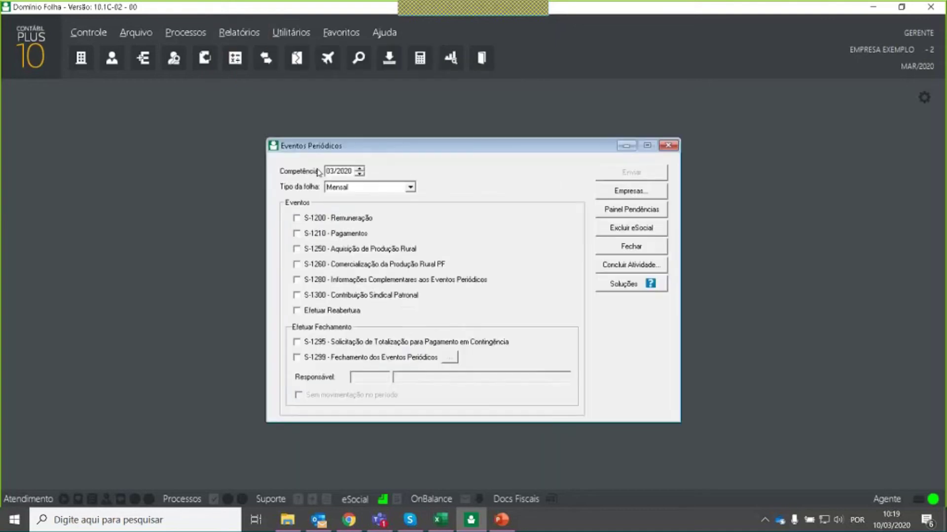
left_click(318, 220)
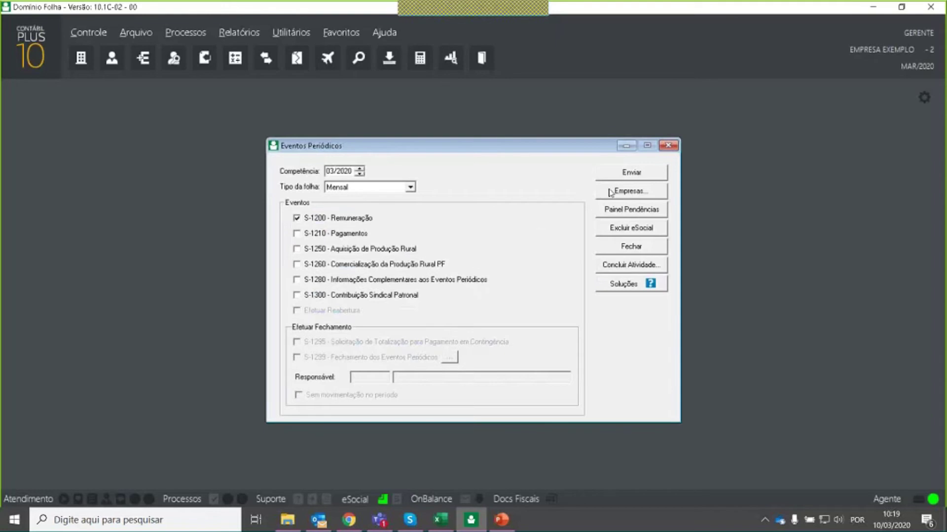
left_click(632, 177)
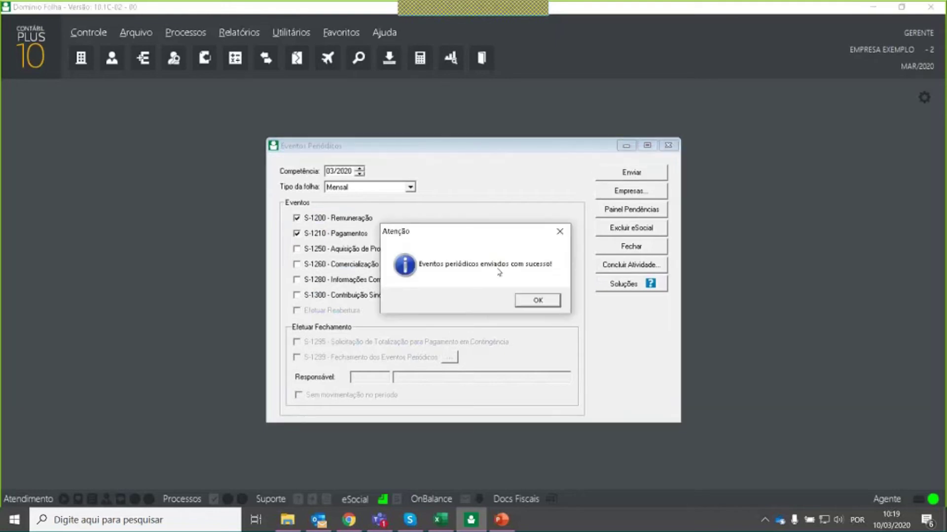
left_click(532, 306)
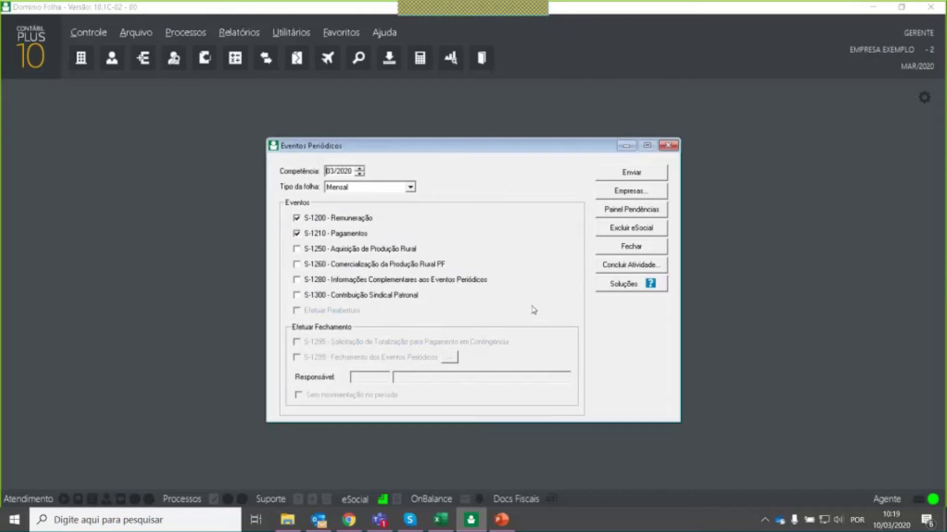
left_click(669, 146)
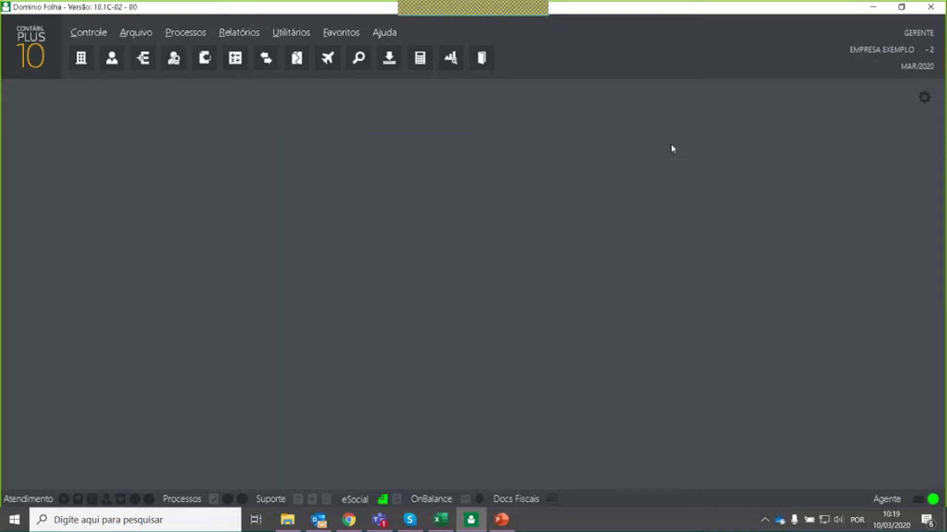
- Open the eSocial pending items panel and refresh its list of events in processing
left_click(382, 500)
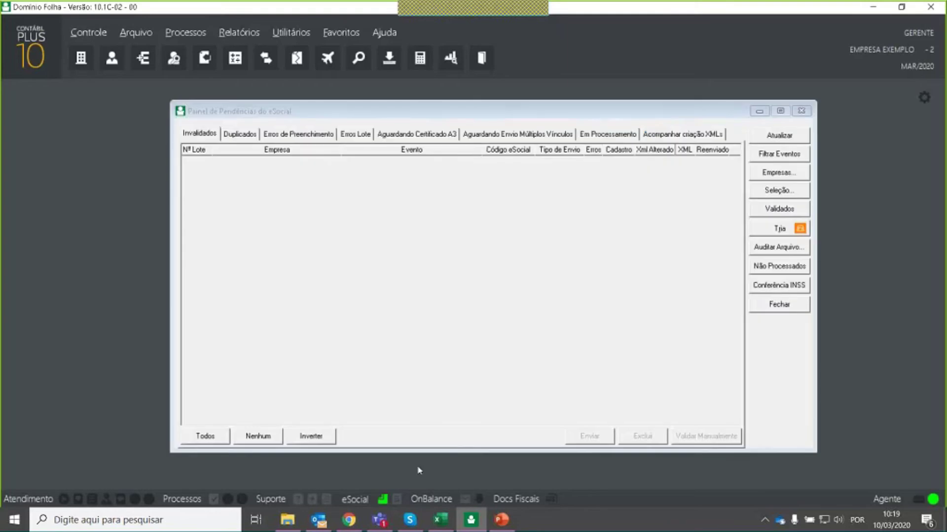
left_click(613, 137)
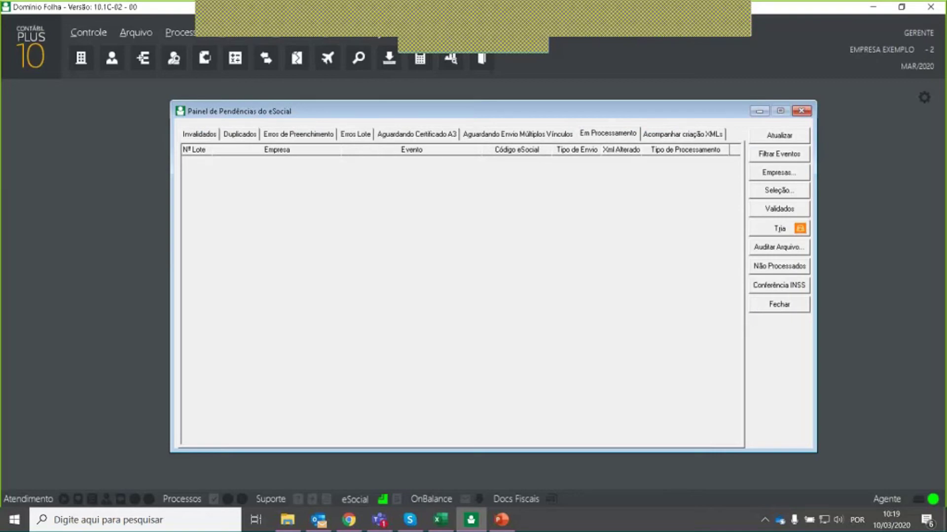
left_click(780, 136)
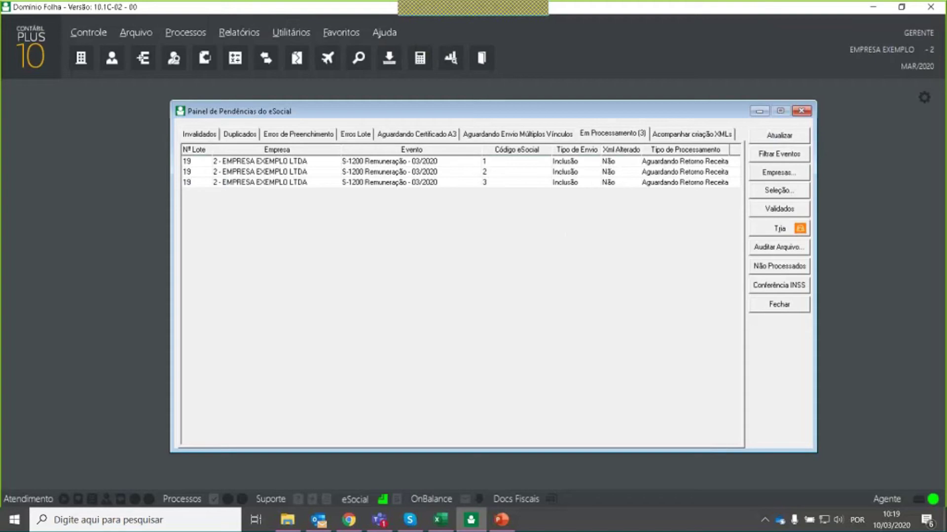
left_click(783, 136)
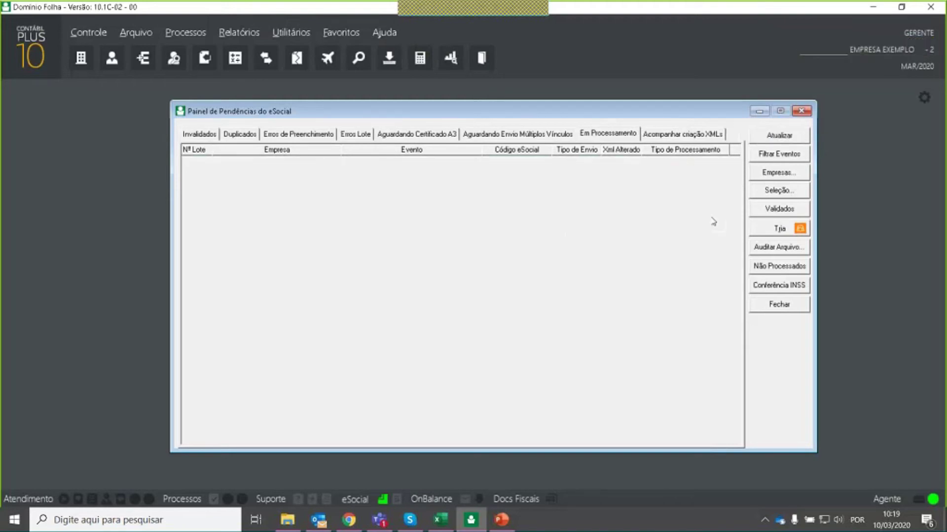
- Check the S-1200 Remuneração entries among the validated periodic events
left_click(779, 208)
left_click(266, 144)
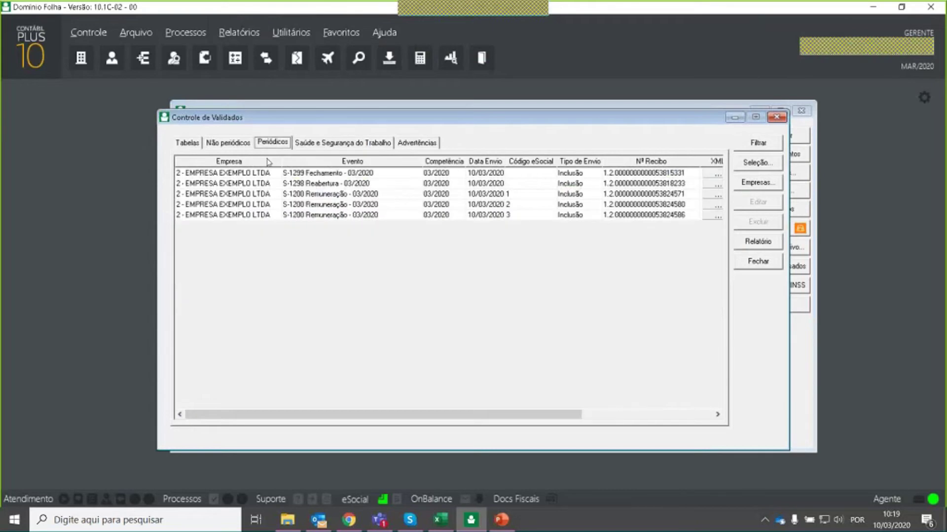
left_click(321, 196)
left_click(324, 205)
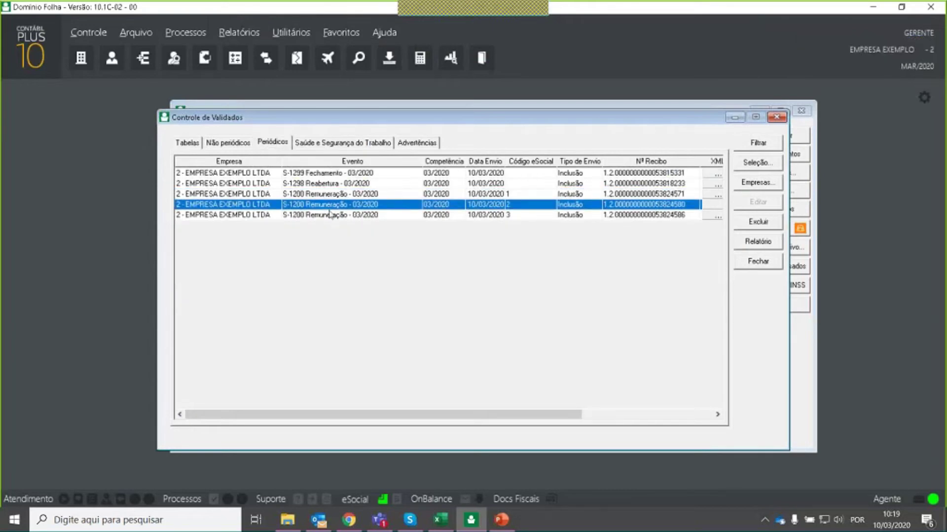
left_click(330, 216)
left_click(776, 116)
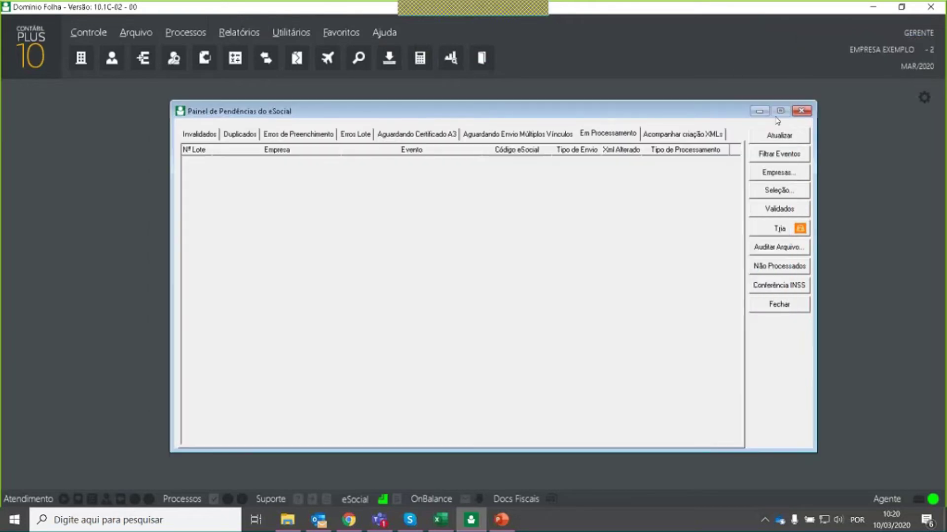
- Refresh the in-processing list repeatedly to follow the status of the S-1210 Pagamentos events
left_click(784, 139)
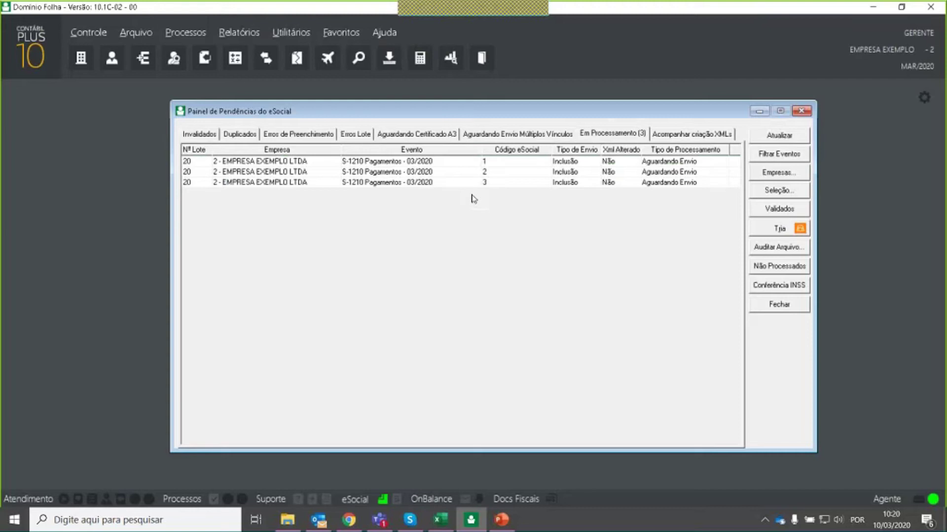
left_click(791, 136)
left_click(777, 138)
left_click(778, 142)
left_click(773, 141)
left_click(773, 141)
left_click(772, 138)
left_click(776, 138)
left_click(776, 138)
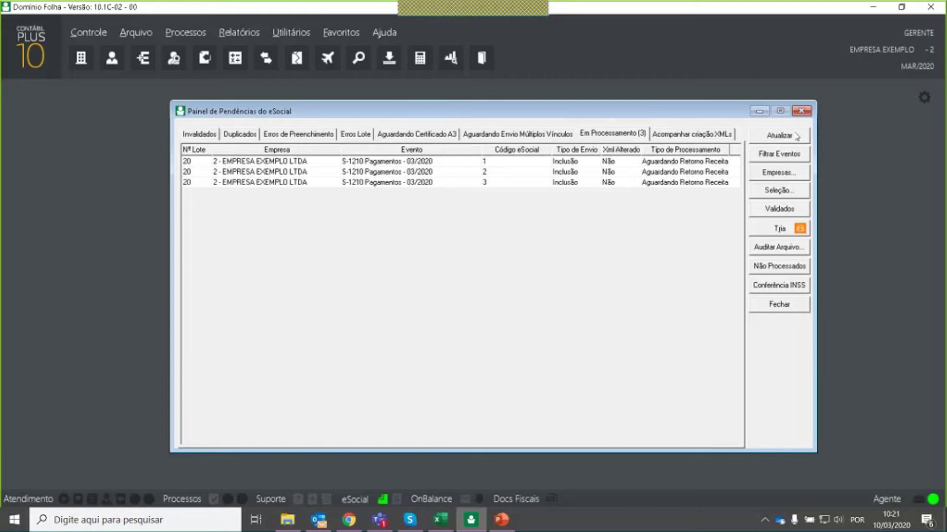
left_click(242, 32)
mouse_move(385, 78)
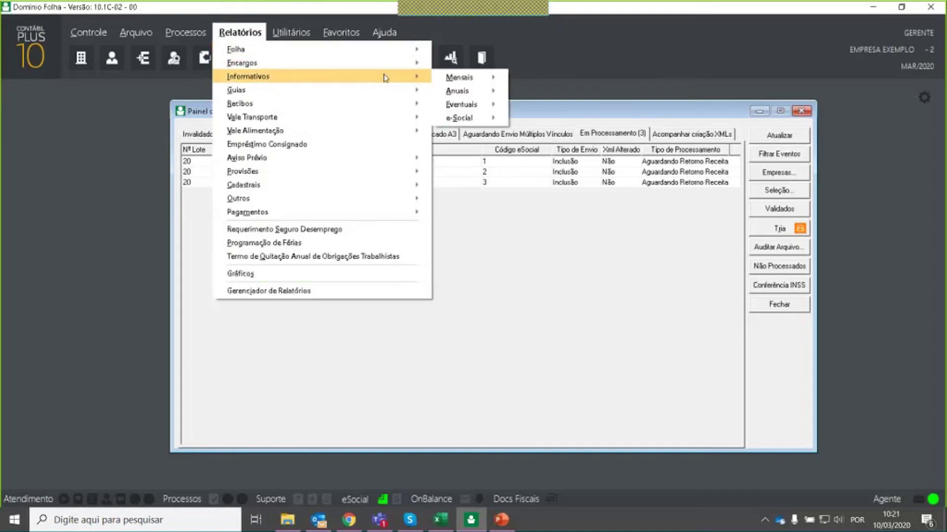
mouse_move(473, 119)
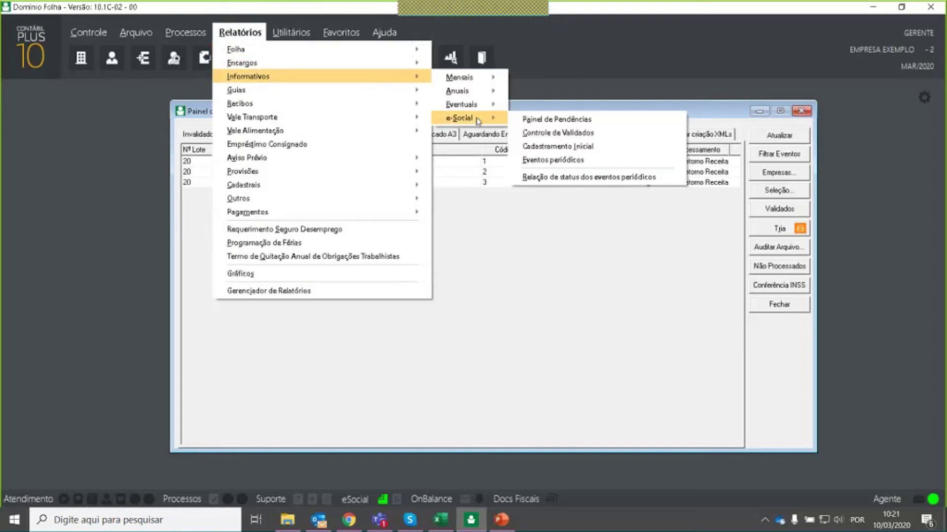
left_click(556, 161)
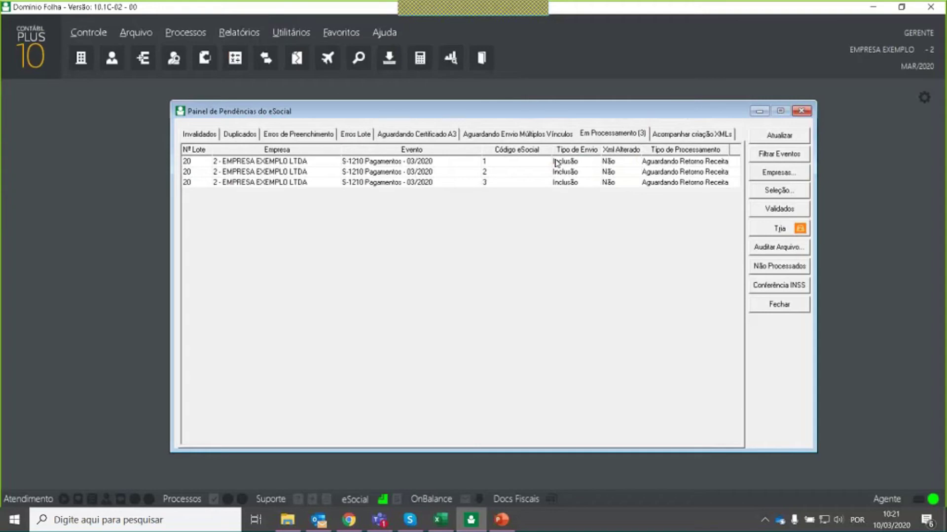
left_click(327, 217)
left_click(338, 232)
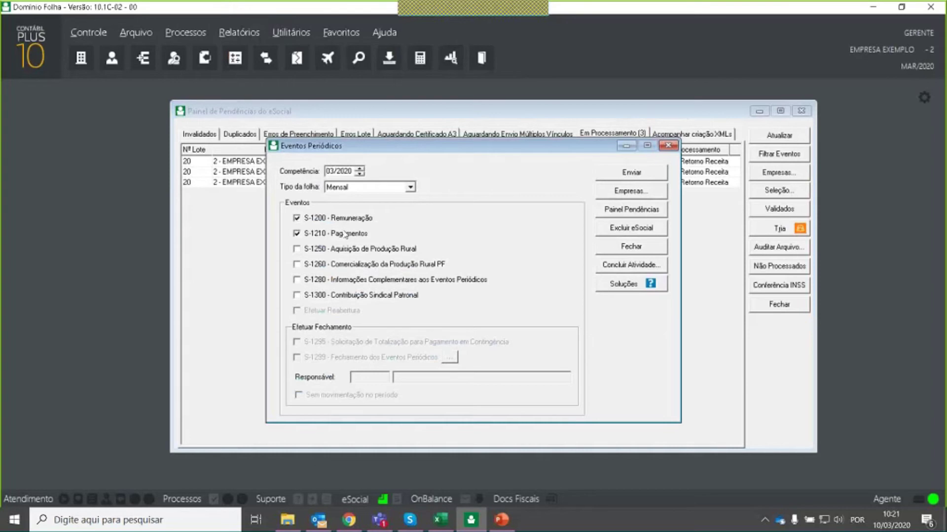
left_click(350, 251)
left_click(344, 264)
left_click(335, 281)
left_click(307, 296)
left_click(296, 296)
left_click(296, 280)
left_click(296, 264)
left_click(297, 249)
left_click(668, 146)
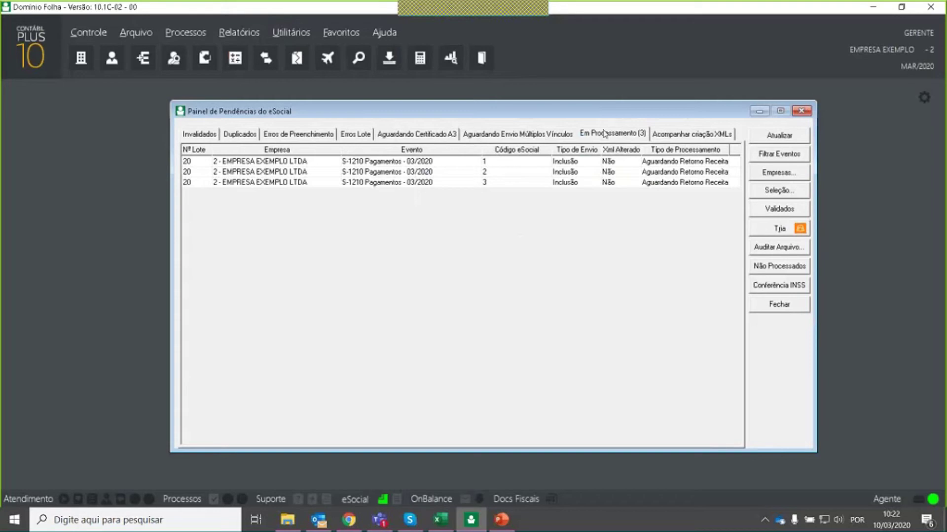
- Refresh the events in processing, check the validated S-1200 and S-1210 periodic events, and close both eSocial windows
left_click(783, 141)
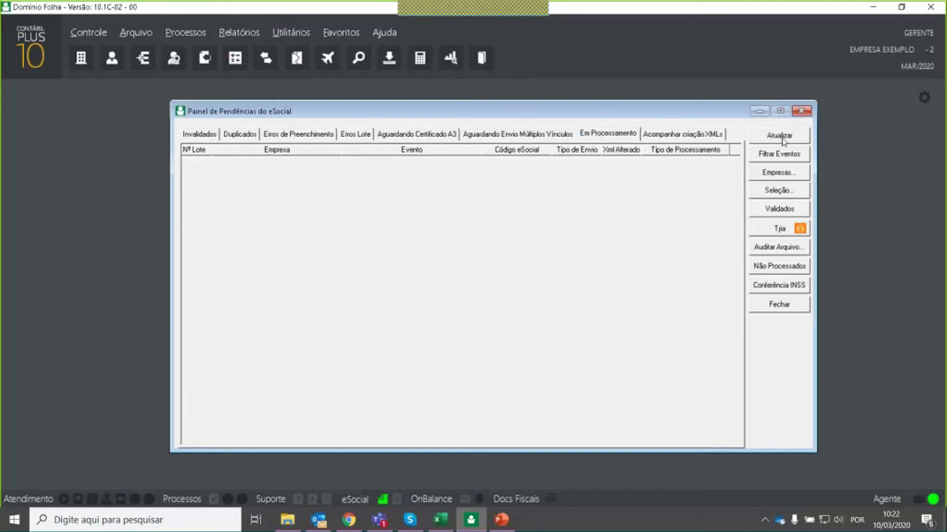
left_click(778, 211)
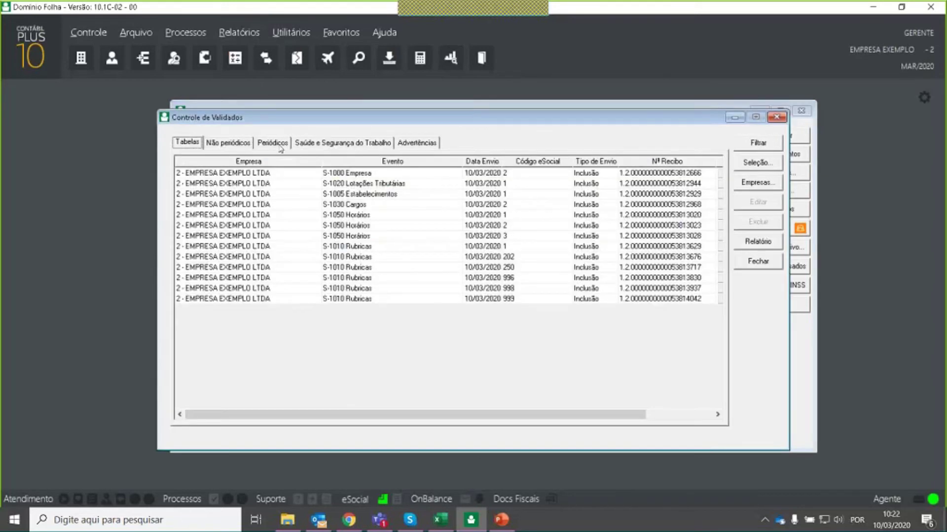
left_click(274, 143)
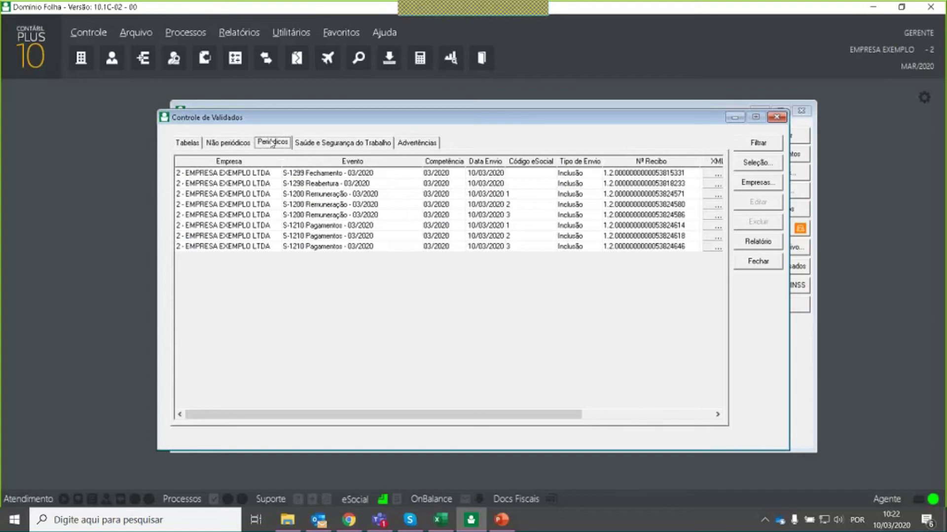
left_click_drag(340, 246, 339, 215)
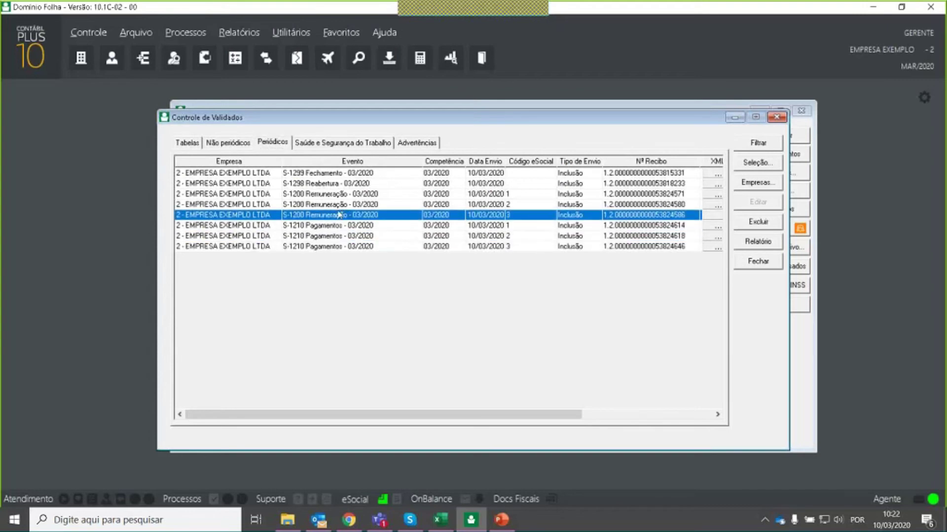
left_click(347, 204)
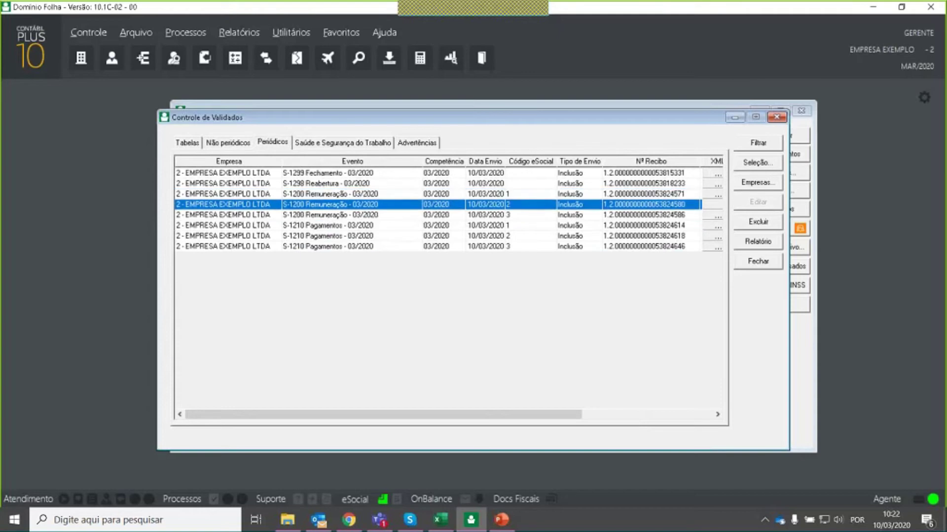
left_click(777, 116)
left_click(802, 110)
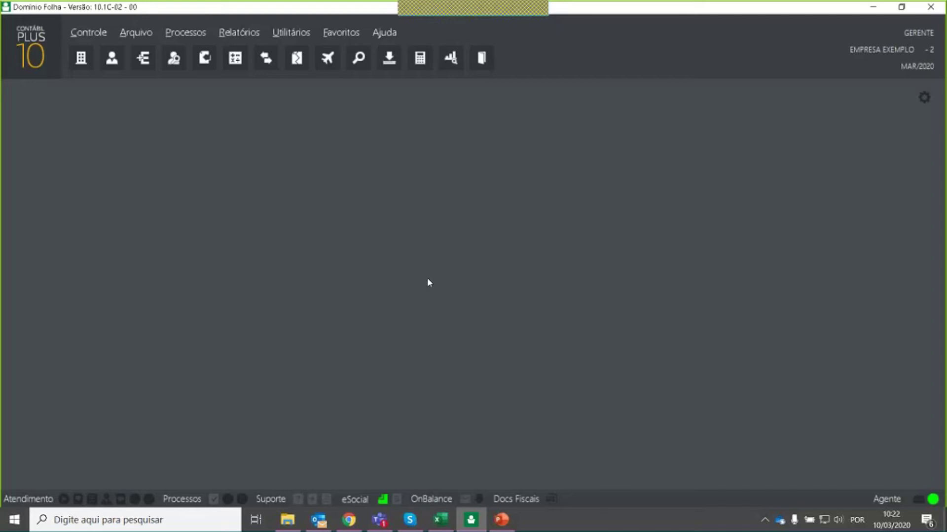
- Open the eSocial periodic events for 03/2020 and select the S-1299 closing with responsible 1
left_click(240, 32)
mouse_move(272, 78)
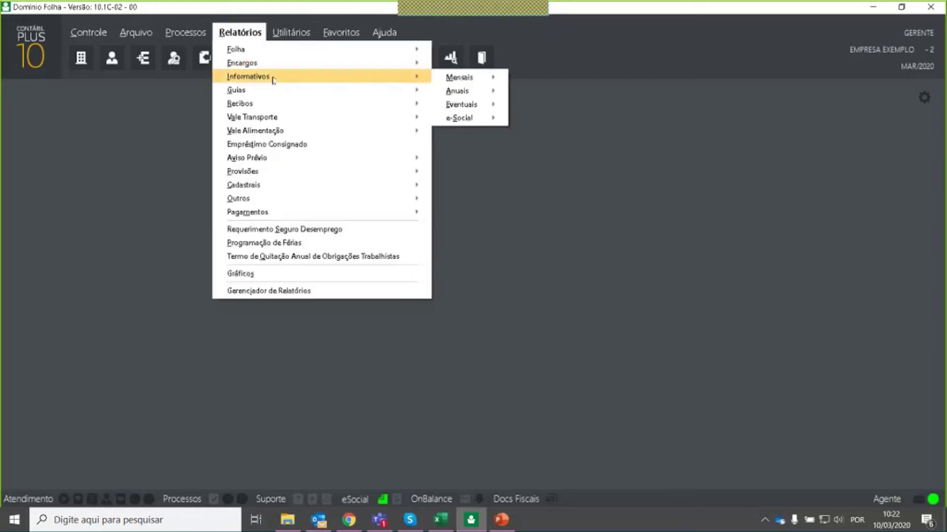
mouse_move(464, 119)
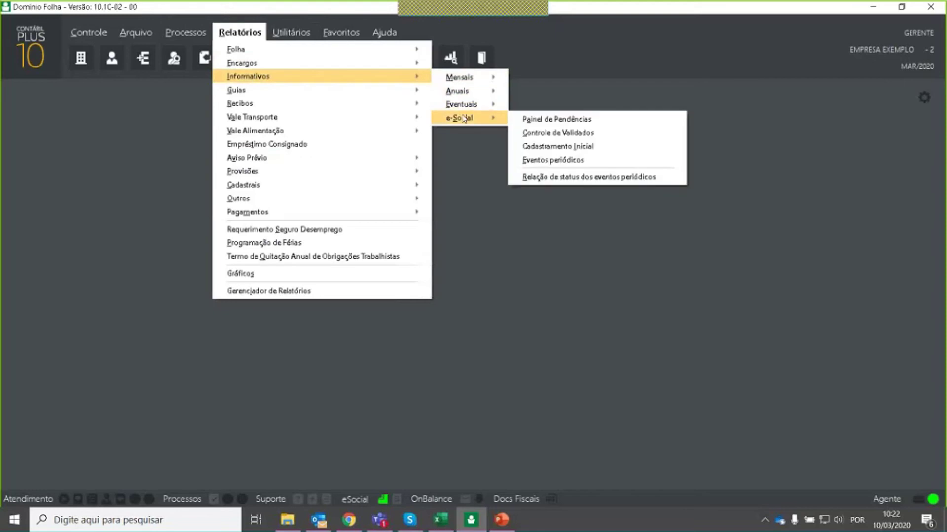
left_click(601, 162)
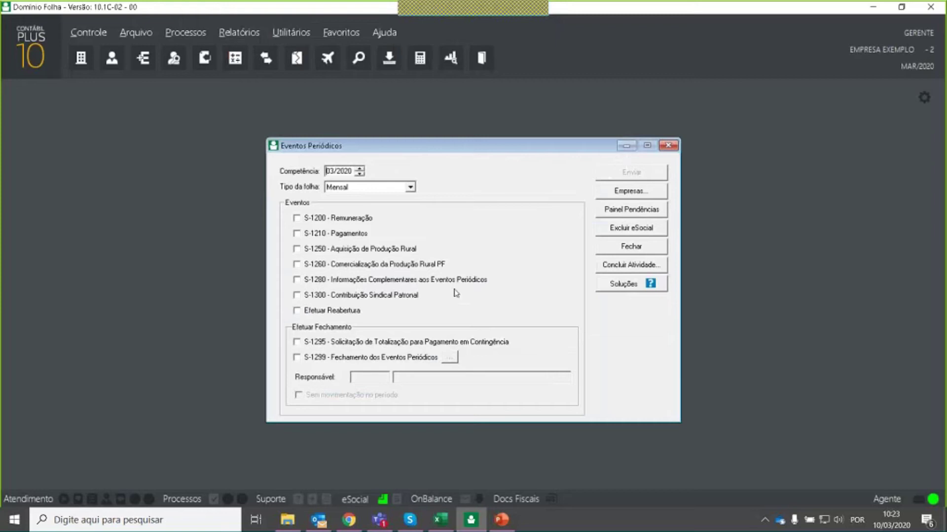
left_click(320, 357)
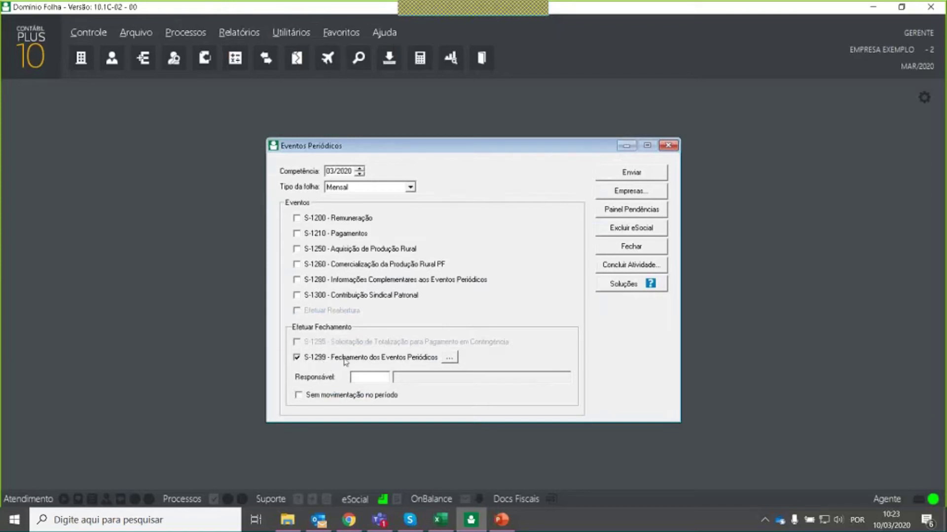
left_click(308, 361)
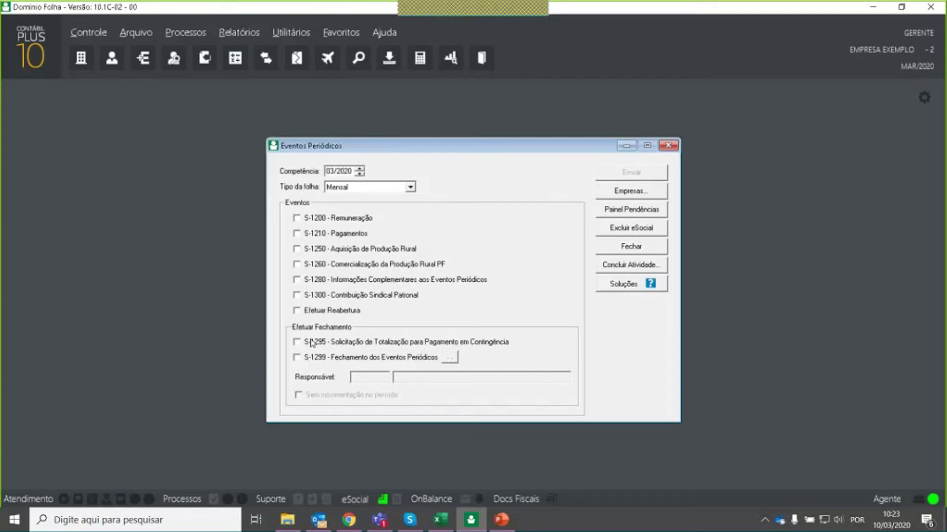
left_click(314, 358)
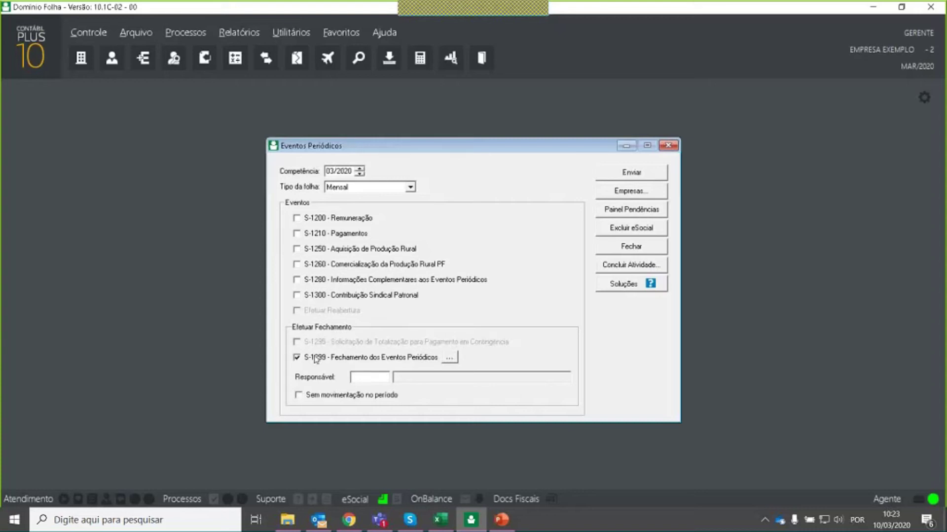
left_click(296, 357)
left_click(296, 357)
type("1")
key("Tab")
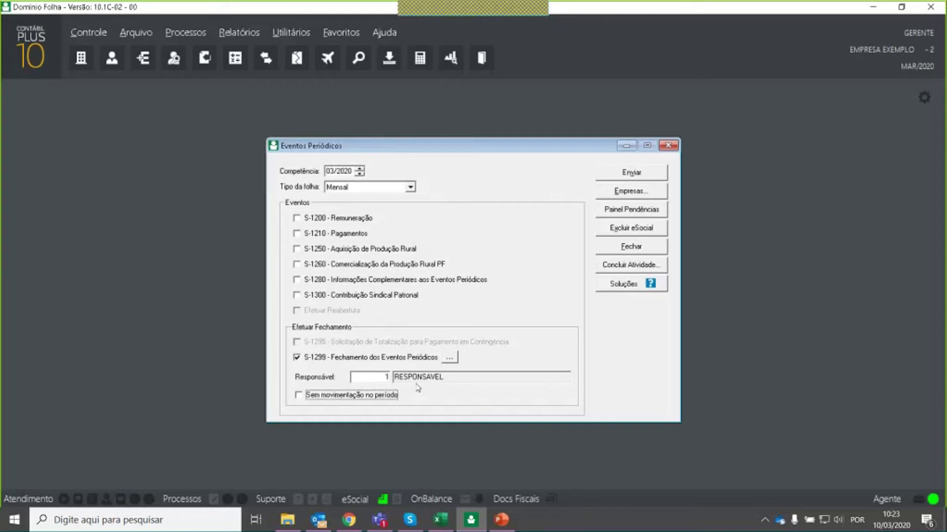
- Send the S-1299 closing event, accepting the notices, and close the periodic events window
left_click(636, 180)
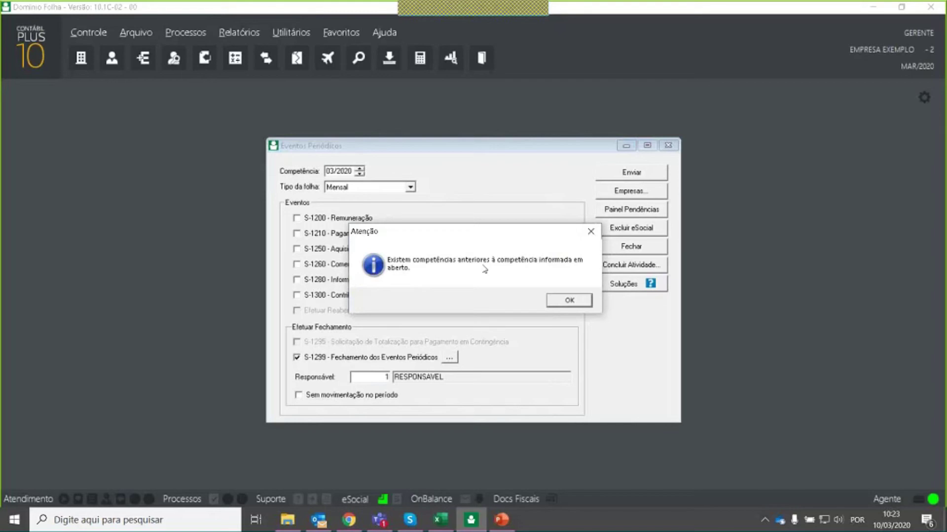
left_click(565, 303)
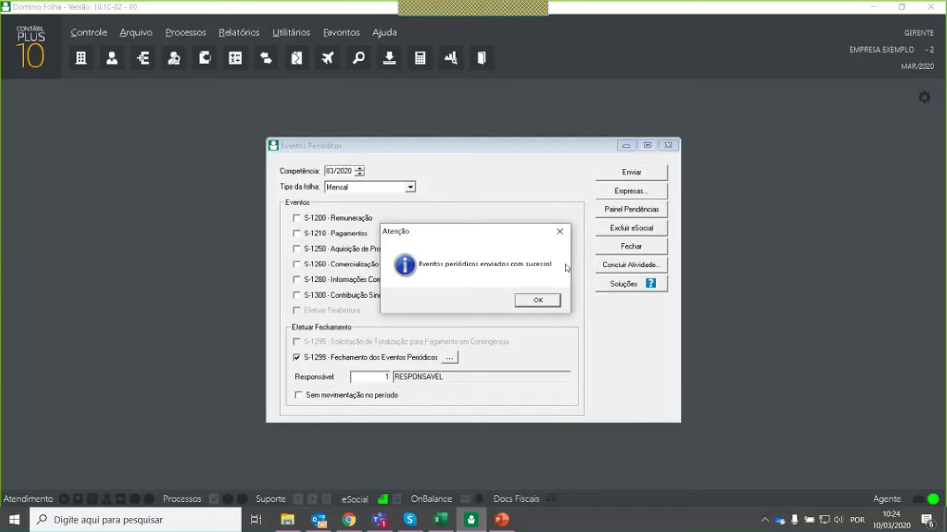
left_click(534, 303)
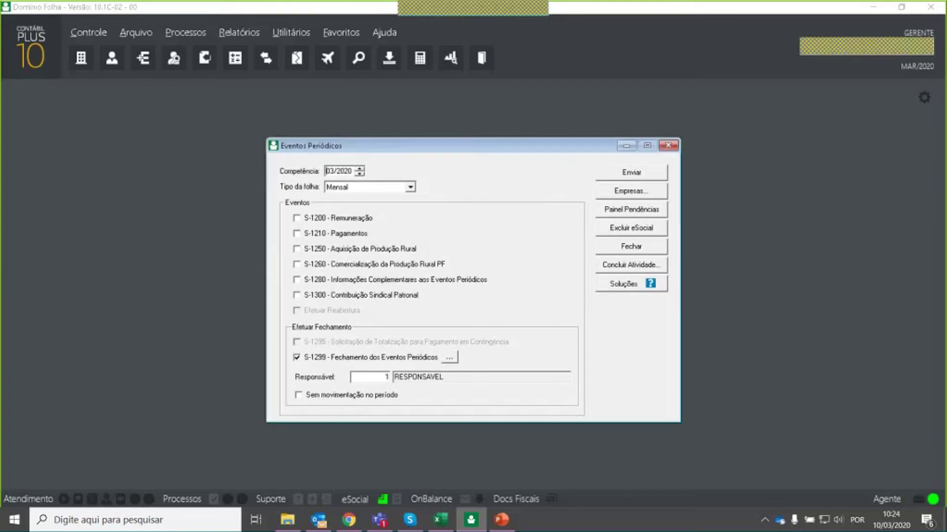
left_click(668, 145)
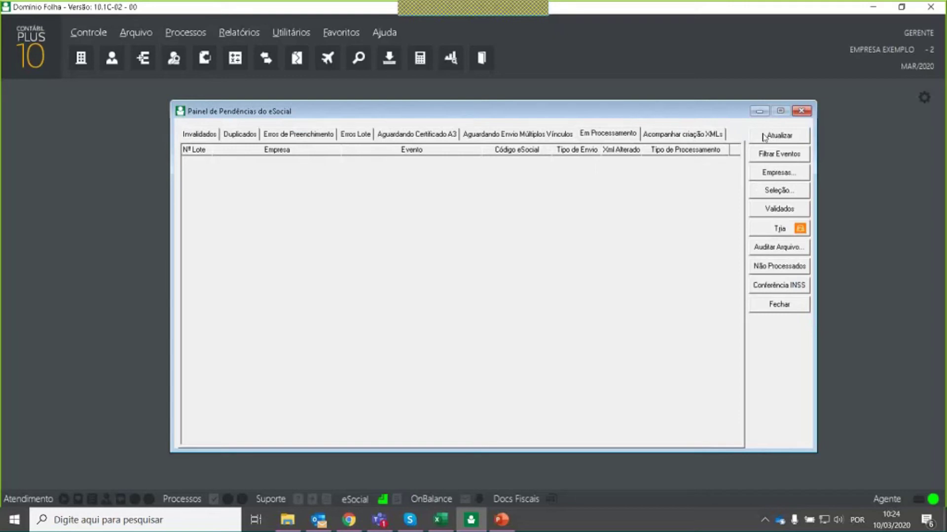
- Refresh the eSocial in-processing list repeatedly to follow the S-1299 Fechamento event
left_click(763, 136)
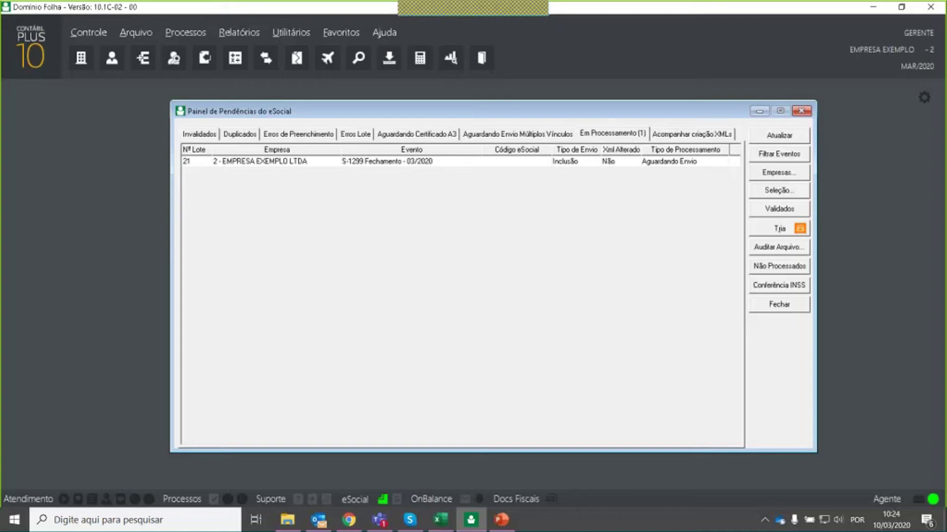
left_click(785, 136)
left_click(785, 136)
left_click(785, 136)
left_click(546, 11)
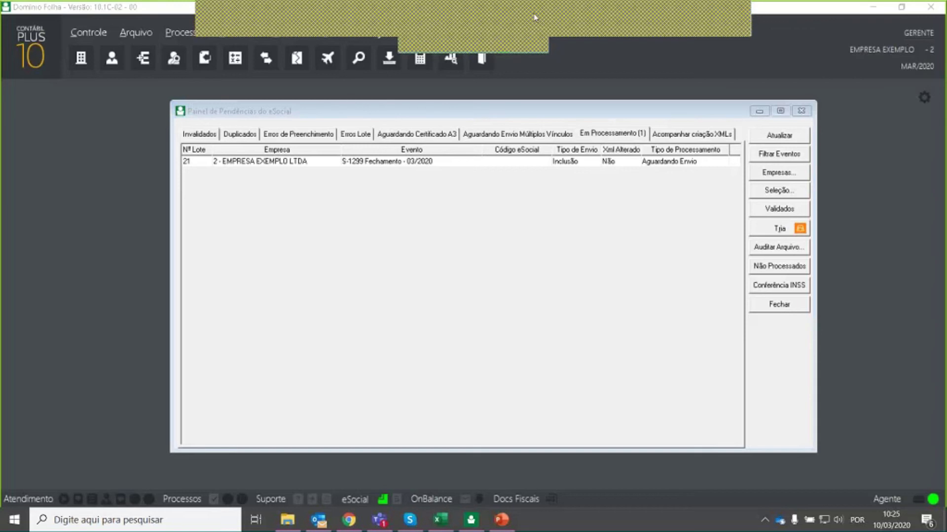
left_click(624, 104)
left_click(778, 136)
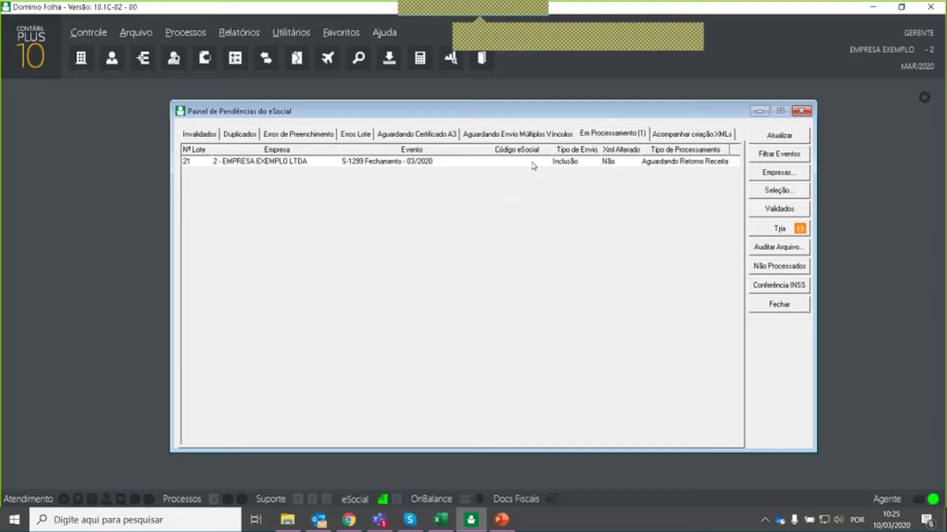
left_click(784, 142)
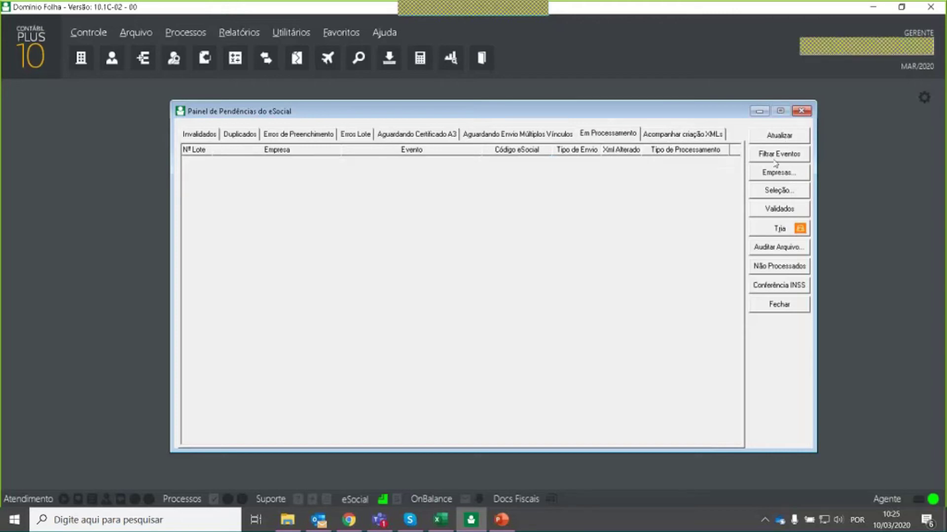
- Check the latest S-1299 Fechamento entry among the validated periodic events and close both eSocial windows
left_click(763, 210)
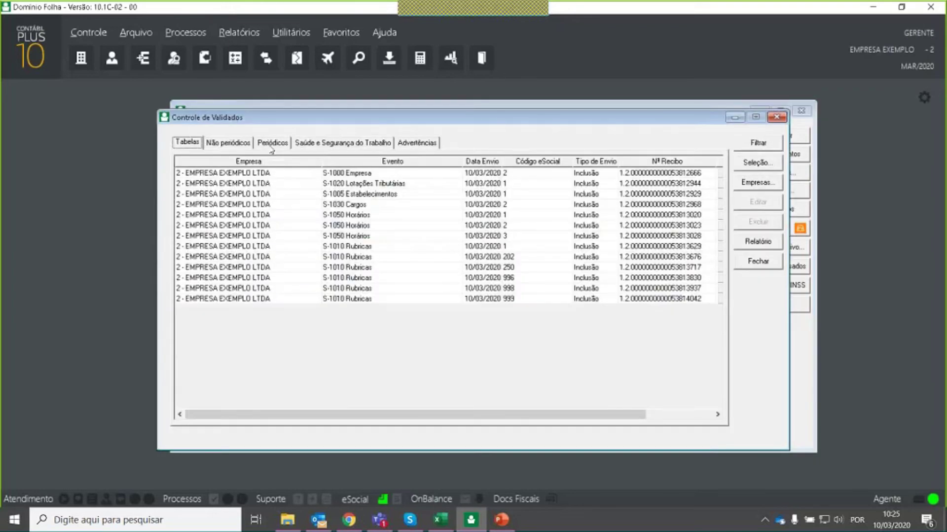
left_click(272, 143)
left_click(316, 257)
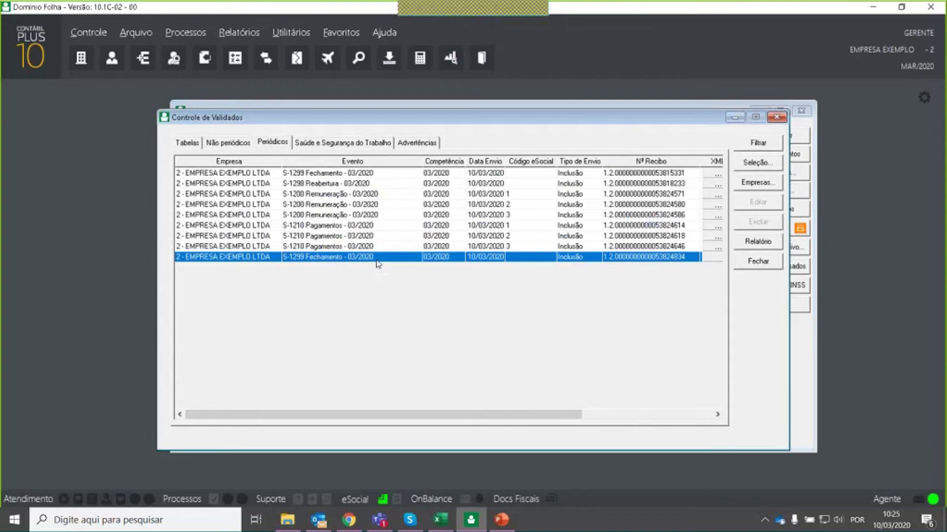
left_click(777, 117)
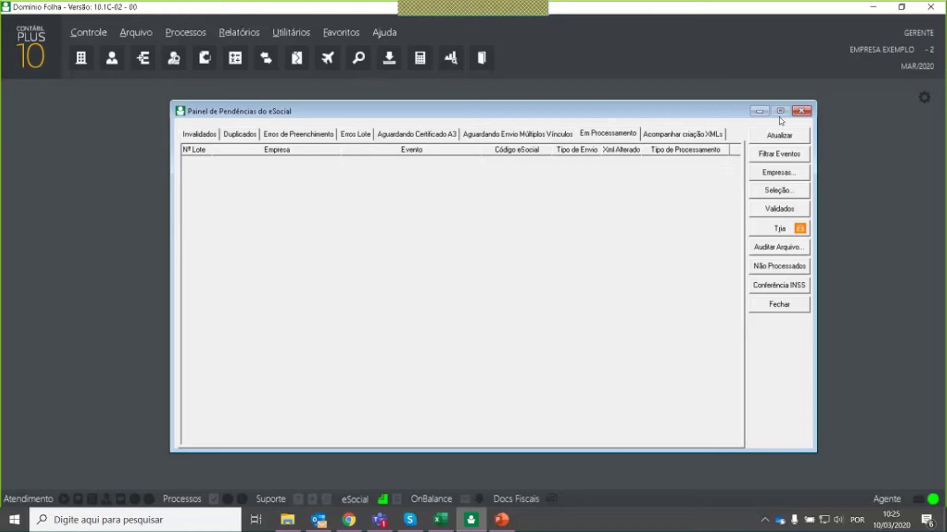
left_click(802, 111)
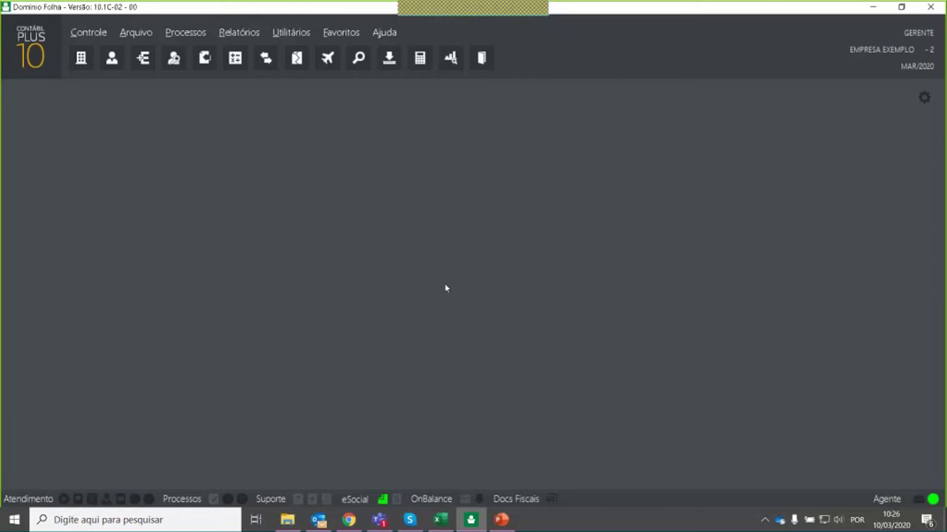
- From the eSocial pending items panel, generate the INSS check with only the "Configurações da empresa e serviços" report
left_click(383, 501)
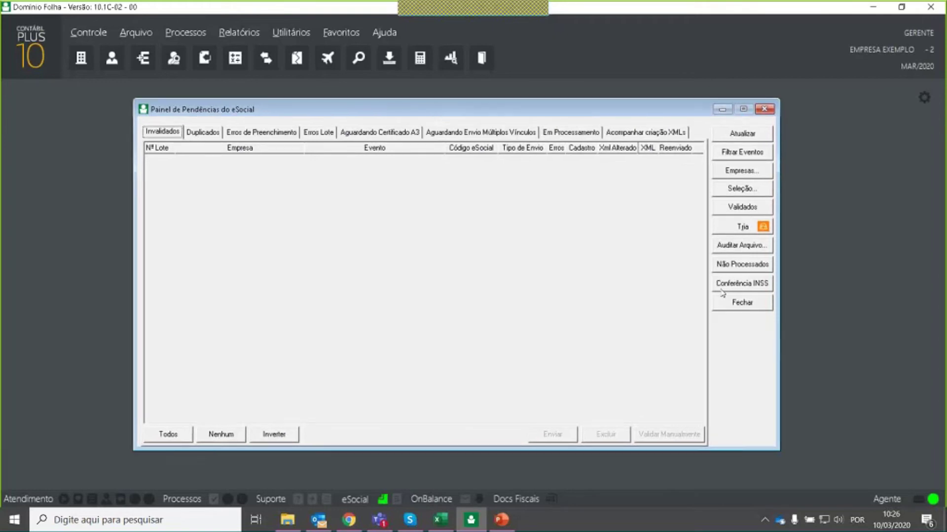
left_click(746, 286)
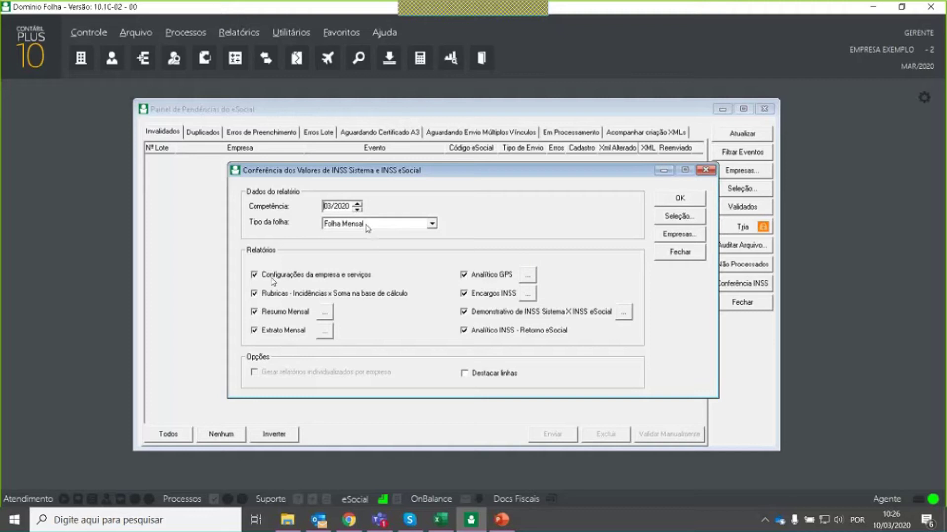
left_click(296, 275)
left_click(274, 292)
left_click(280, 314)
left_click(283, 333)
left_click(487, 279)
left_click(488, 298)
left_click(485, 315)
left_click(486, 331)
left_click(301, 278)
left_click(681, 198)
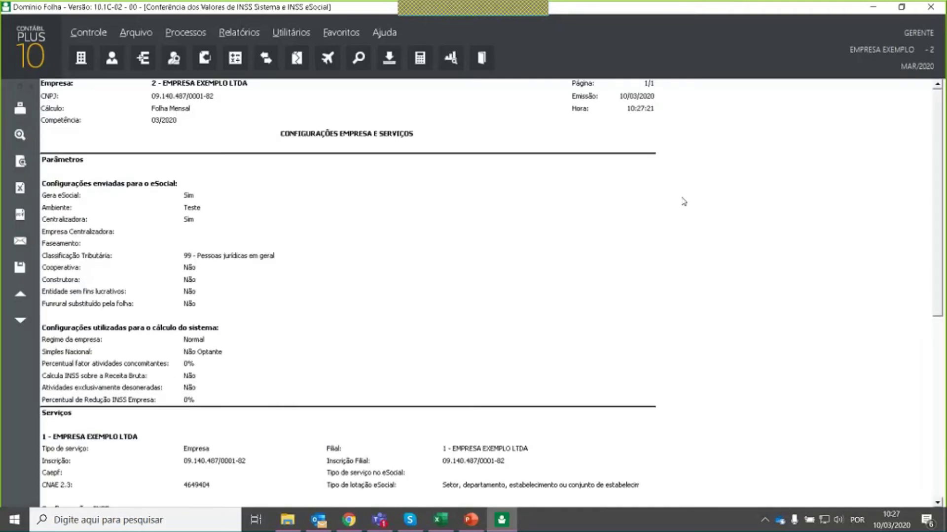
- Set the report preview to a custom zoom of 150%
left_click(20, 135)
key("Tab")
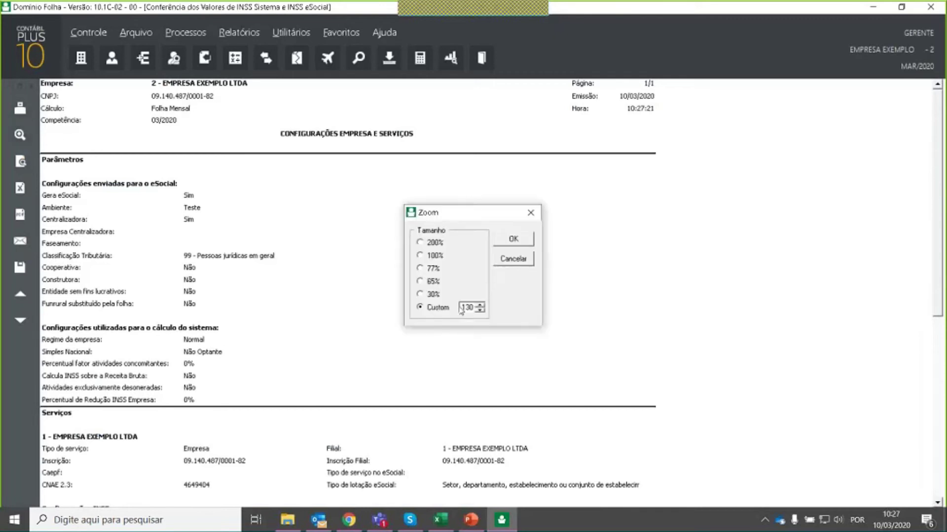
type("150")
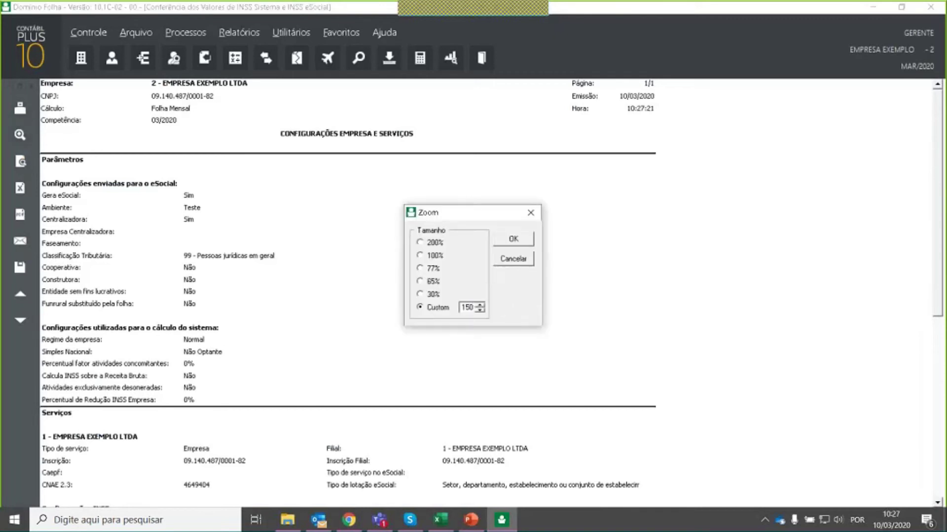
left_click(515, 242)
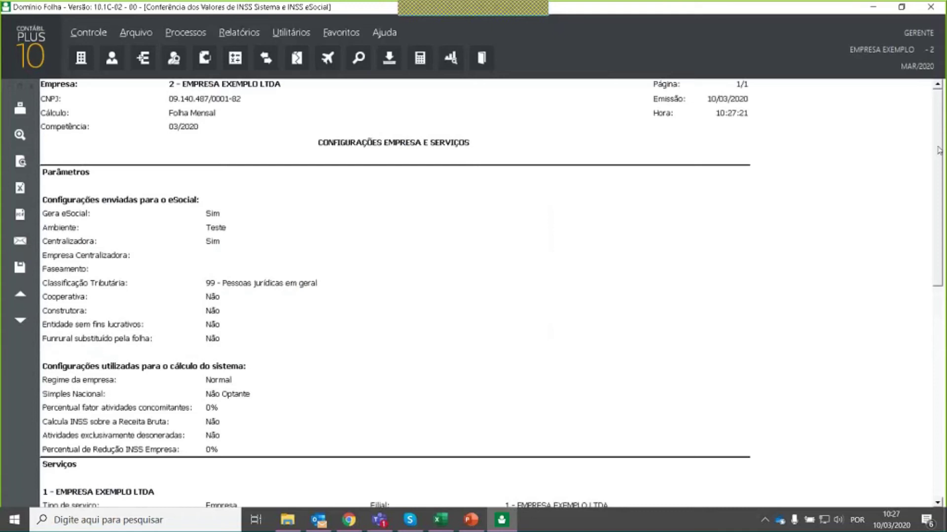
- Examine the company parameters, services and INSS settings throughout the report, and close it
scroll(940, 158, "down", 1)
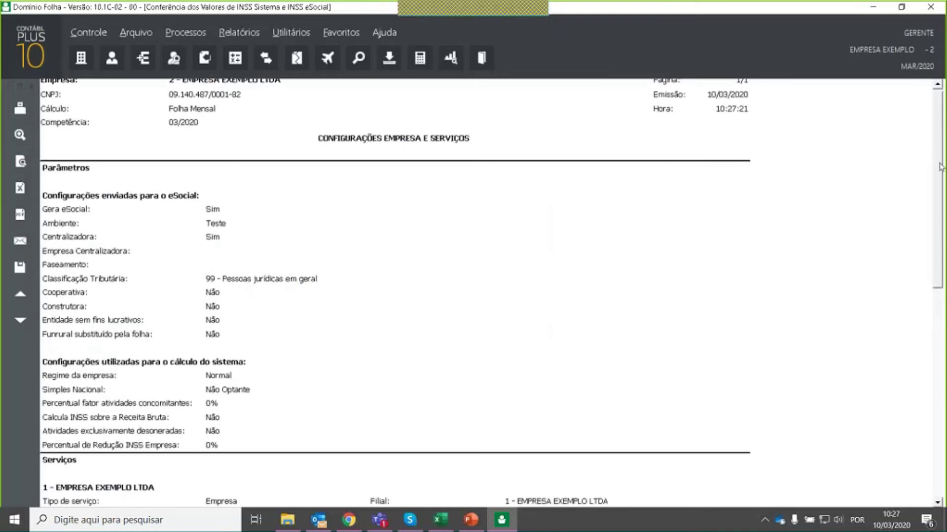
scroll(938, 295, "down", 3)
scroll(937, 295, "down", 10)
scroll(217, 213, "down", 2)
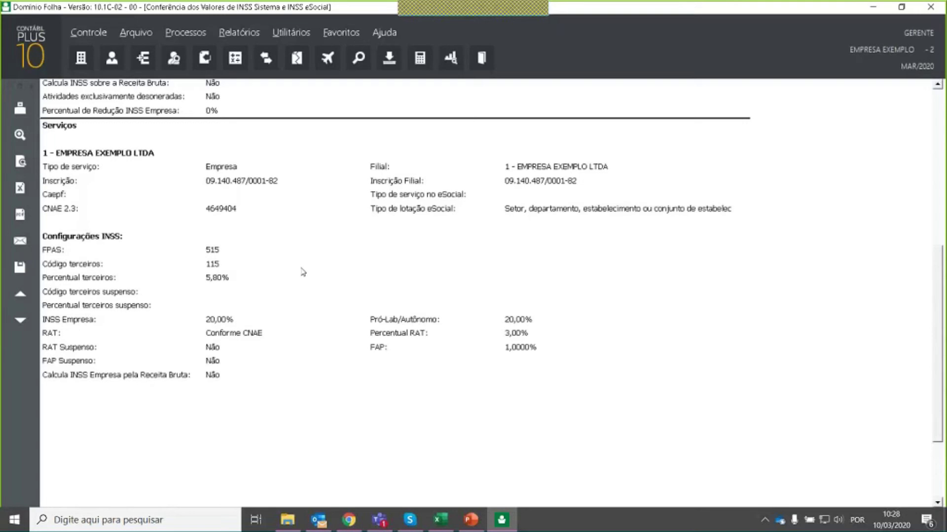
left_click_drag(937, 294, 917, 165)
scroll(917, 165, "down", 1)
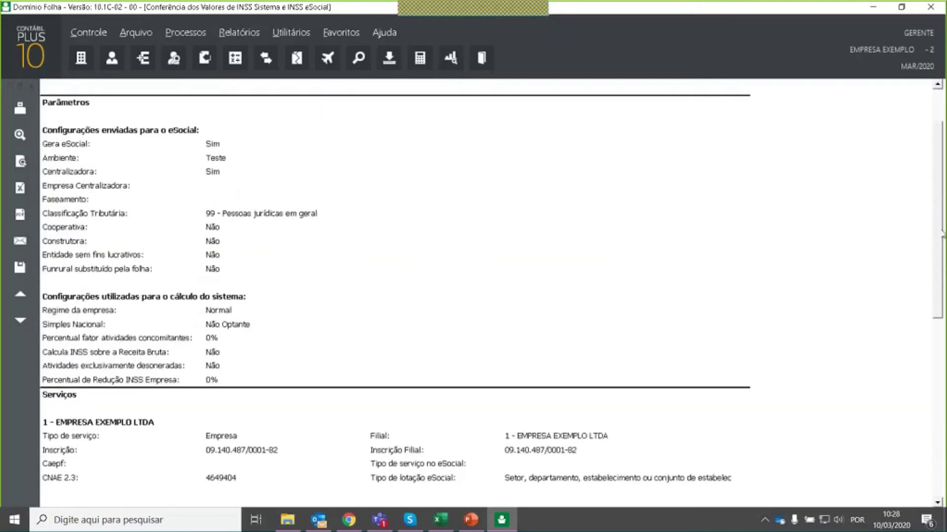
scroll(205, 157, "down", 4)
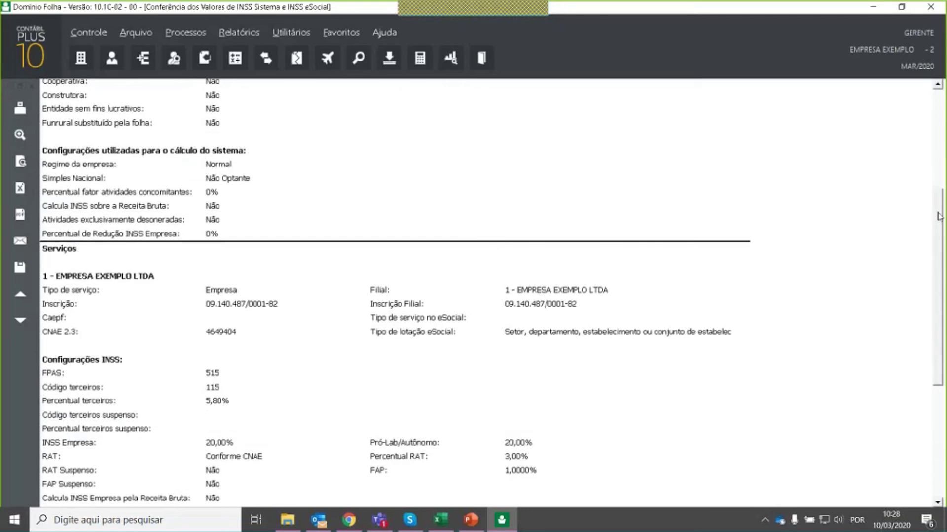
scroll(938, 216, "down", 4)
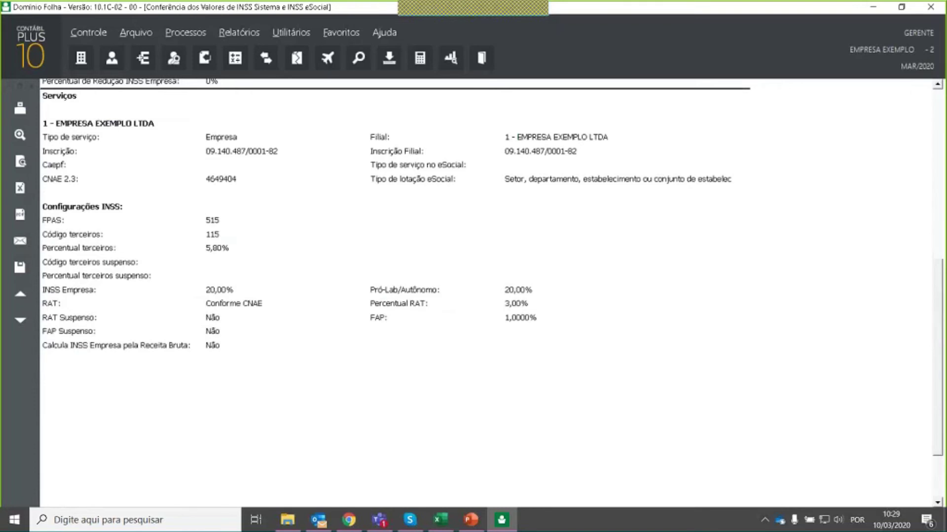
scroll(929, 120, "up", 10)
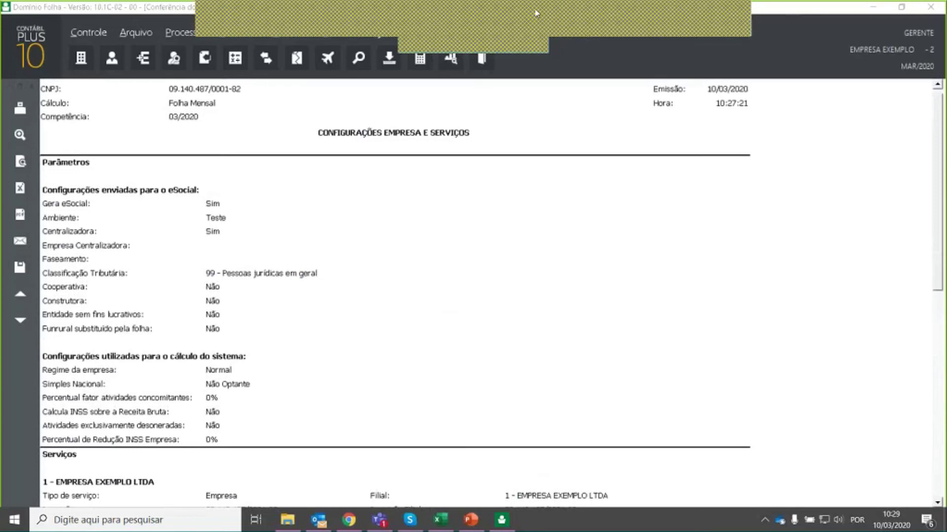
left_click(536, 13)
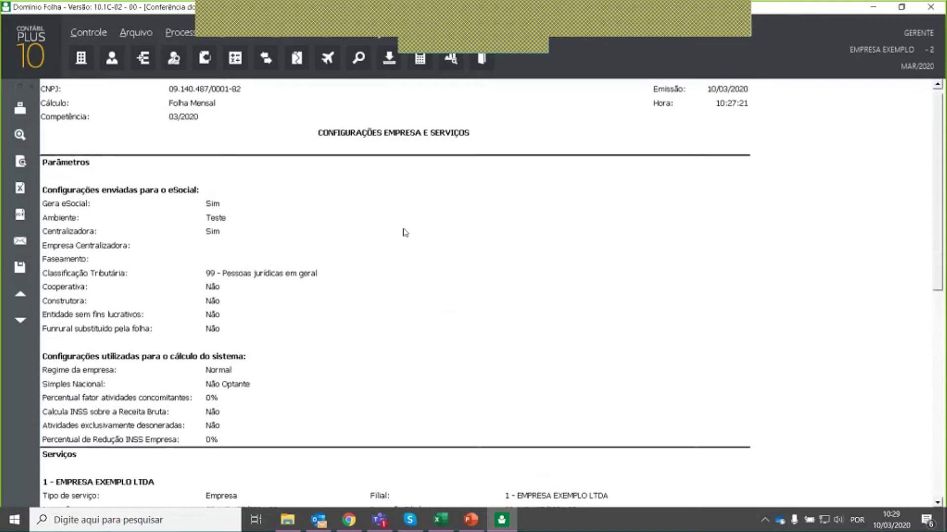
left_click(29, 88)
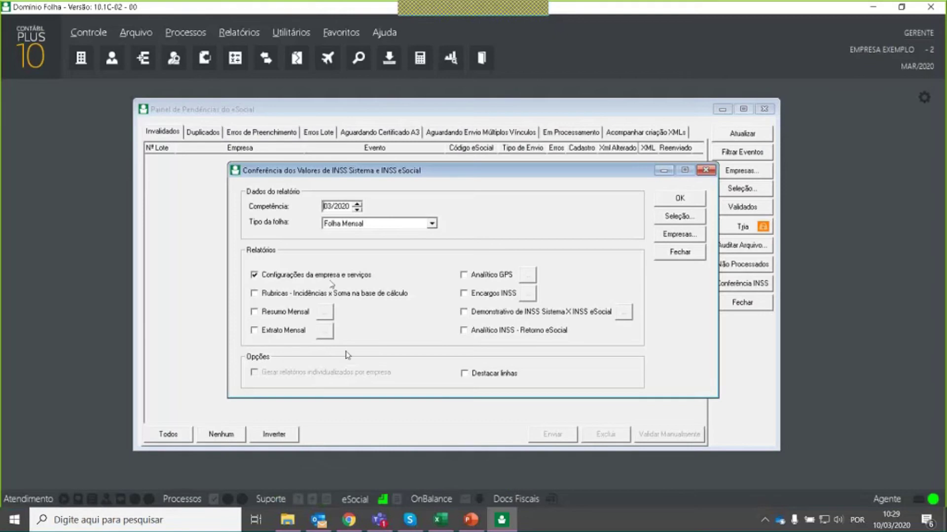
- Generate the INSS check with only the "Rubricas - Incidências x Soma na base de cálculo" report
left_click(303, 276)
left_click(254, 294)
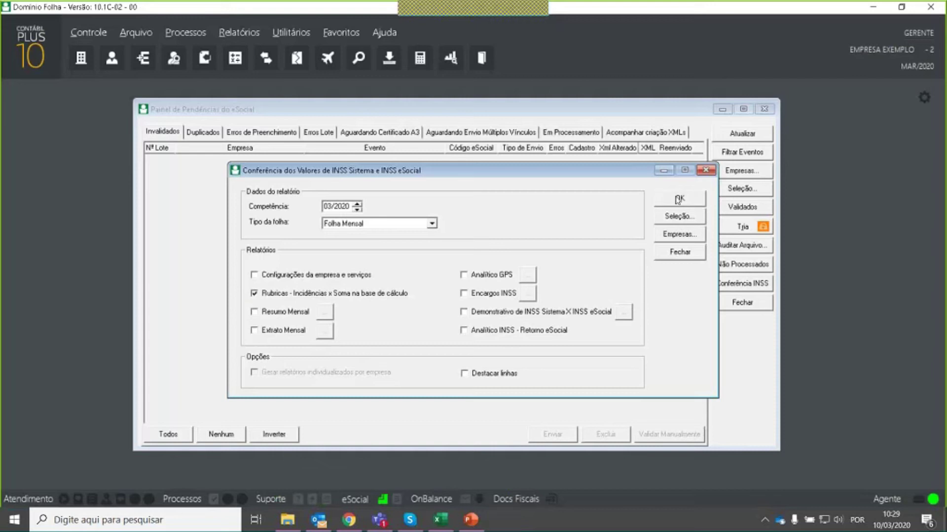
left_click(679, 199)
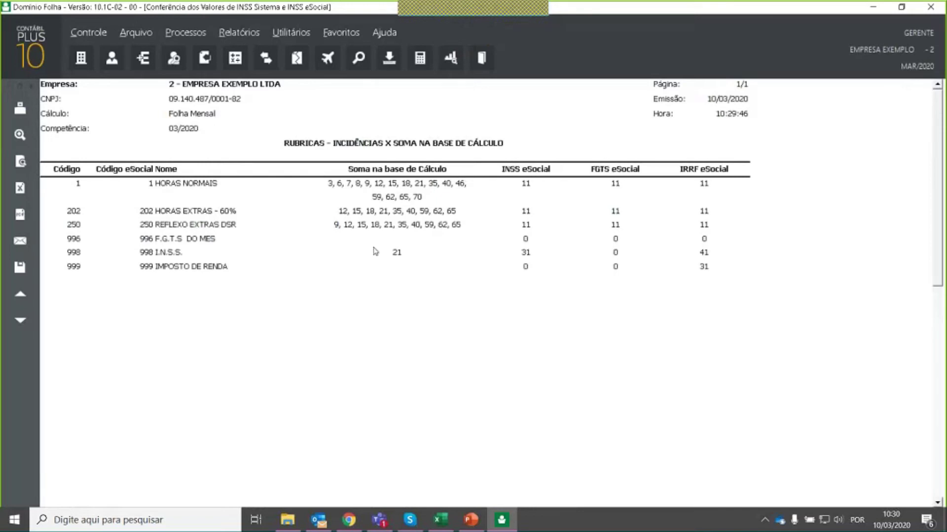
- Close the rubricas report and generate the INSS check with only the "Resumo Mensal" report
left_click(21, 87)
left_click(295, 294)
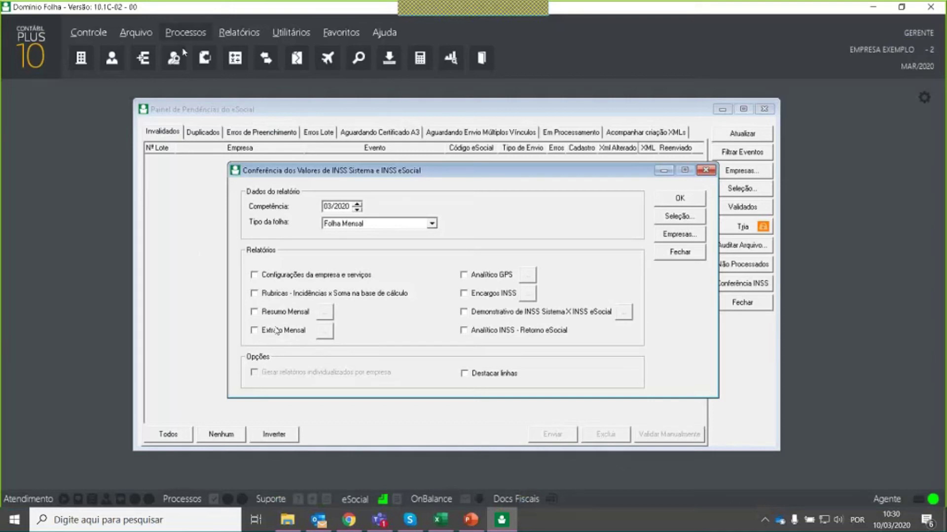
left_click(240, 32)
mouse_move(274, 52)
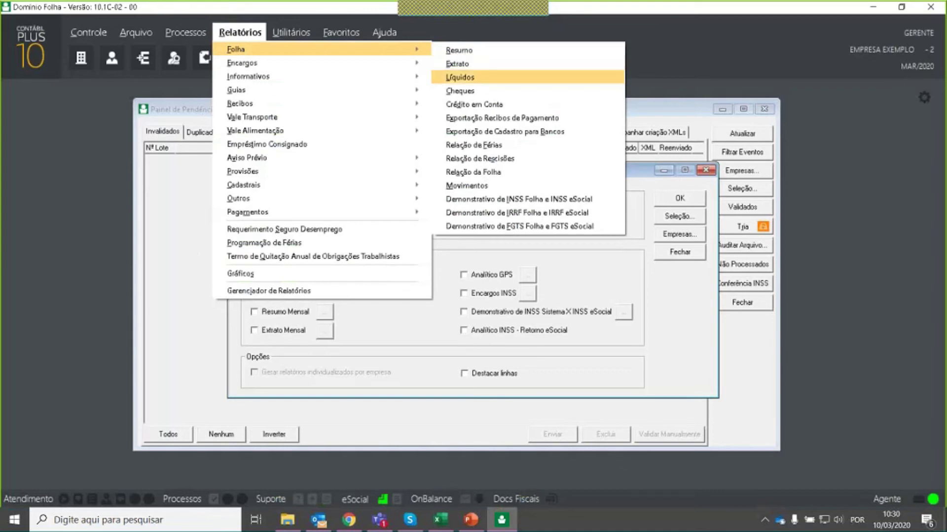
key("Escape")
left_click(296, 313)
left_click(697, 202)
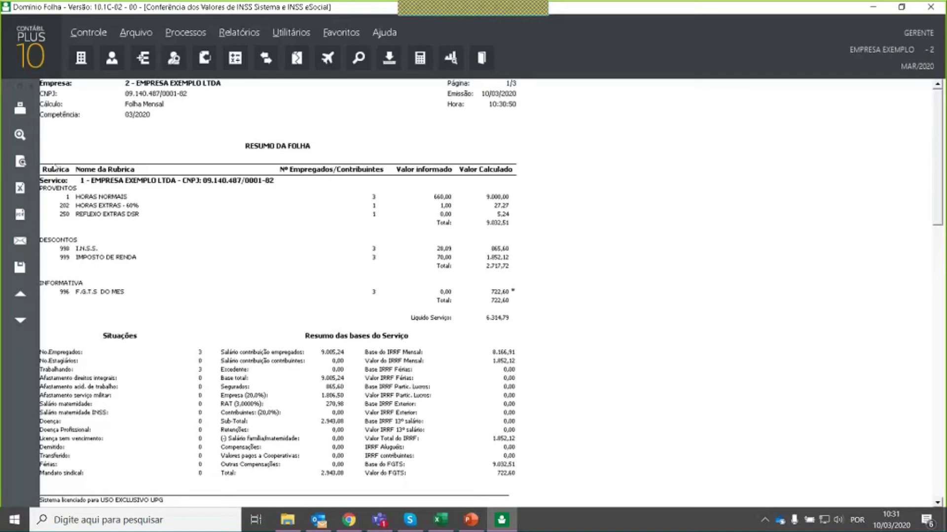
- View the "Resumo da Folha" preview at a custom zoom of 150%, and close it
left_click(34, 137)
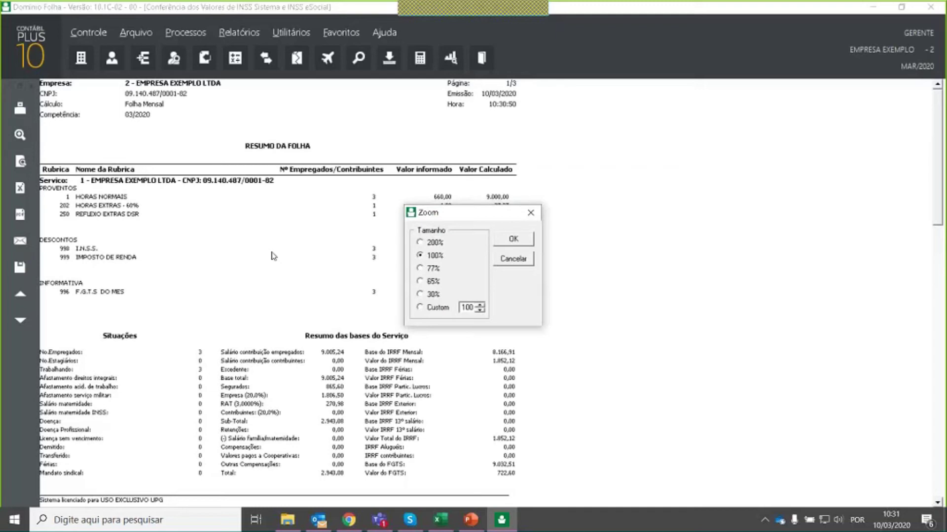
double_click(467, 307)
type("150")
left_click(511, 243)
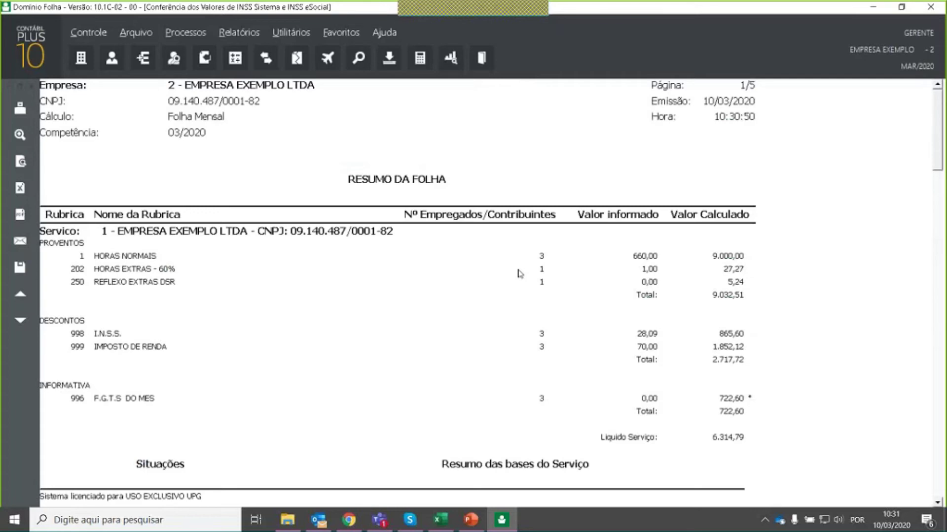
left_click(31, 86)
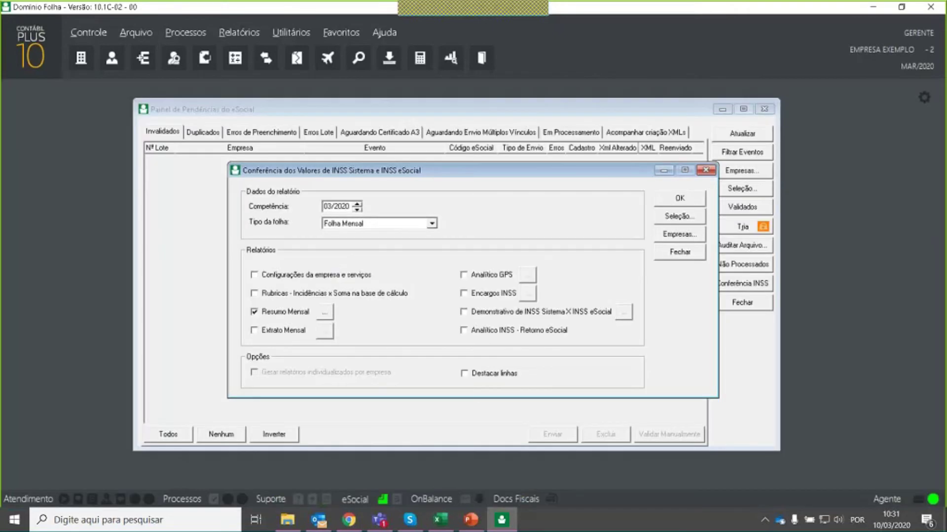
- Reopen the INSS check from the eSocial pending items panel and clear all eight report selections
left_click(688, 200)
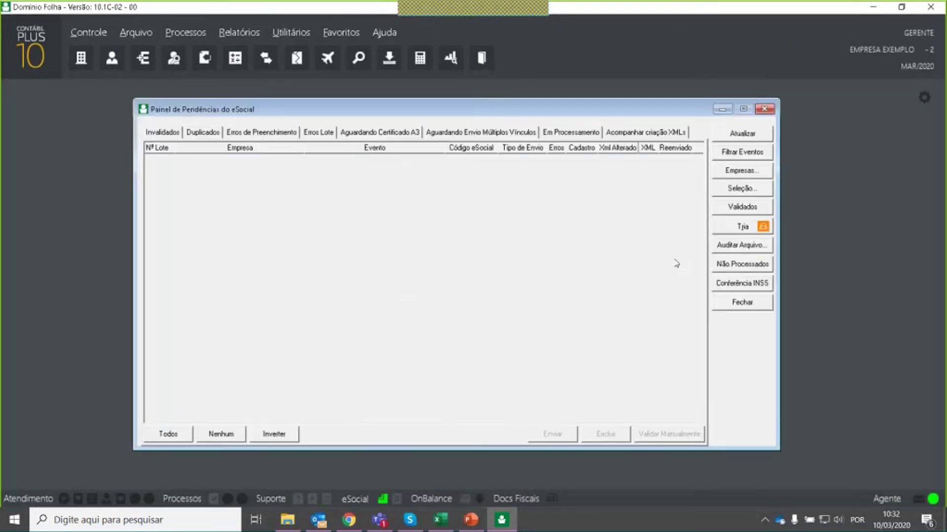
left_click(742, 283)
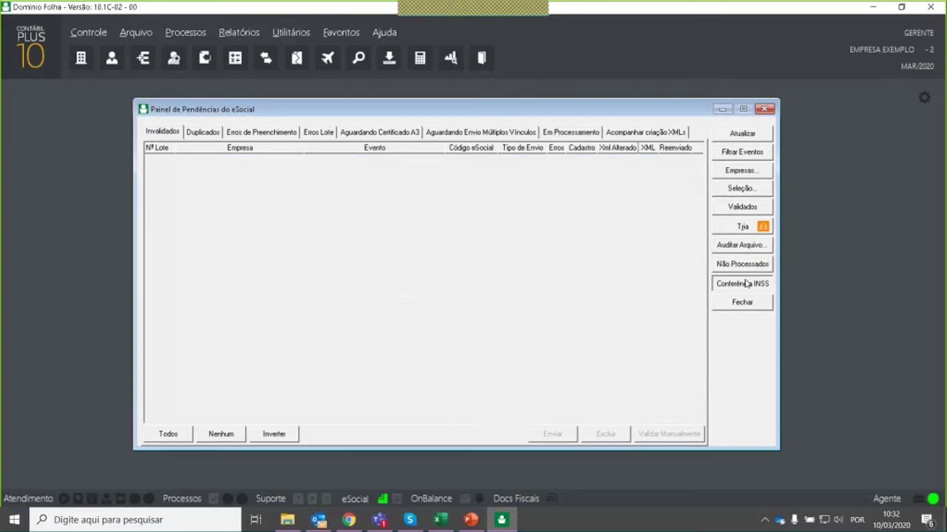
left_click(298, 276)
left_click(299, 296)
left_click(291, 315)
left_click(290, 332)
left_click(498, 274)
left_click(492, 296)
left_click(493, 312)
left_click(490, 332)
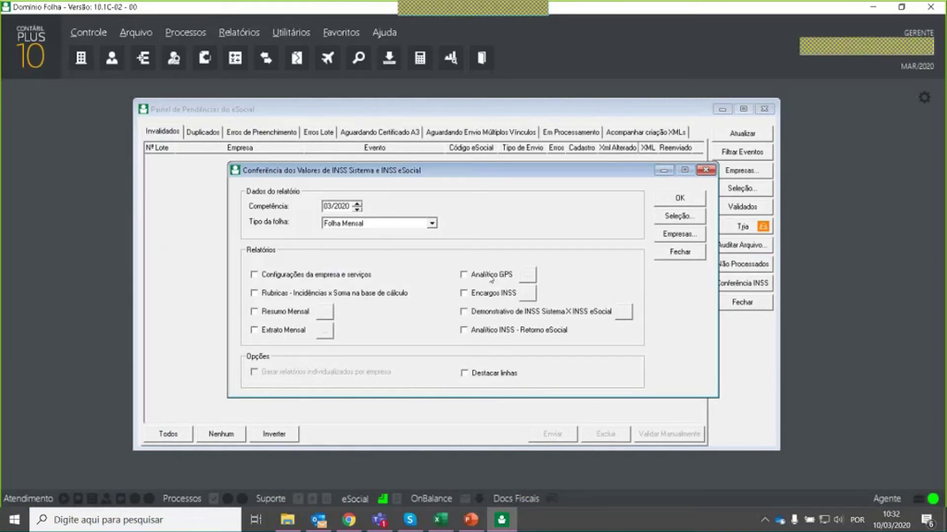
- Generate the INSS check with only the "Analítico GPS" report, review its amounts, and close it
left_click(465, 280)
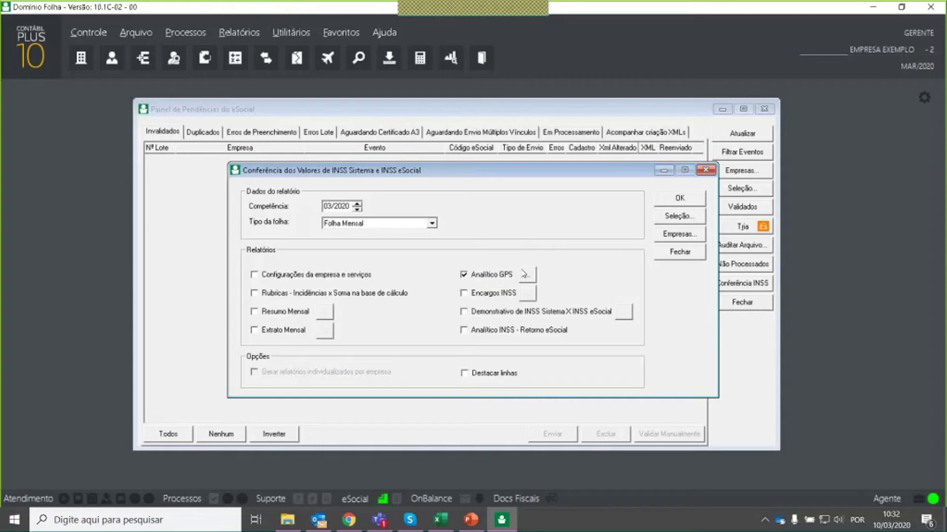
left_click(681, 197)
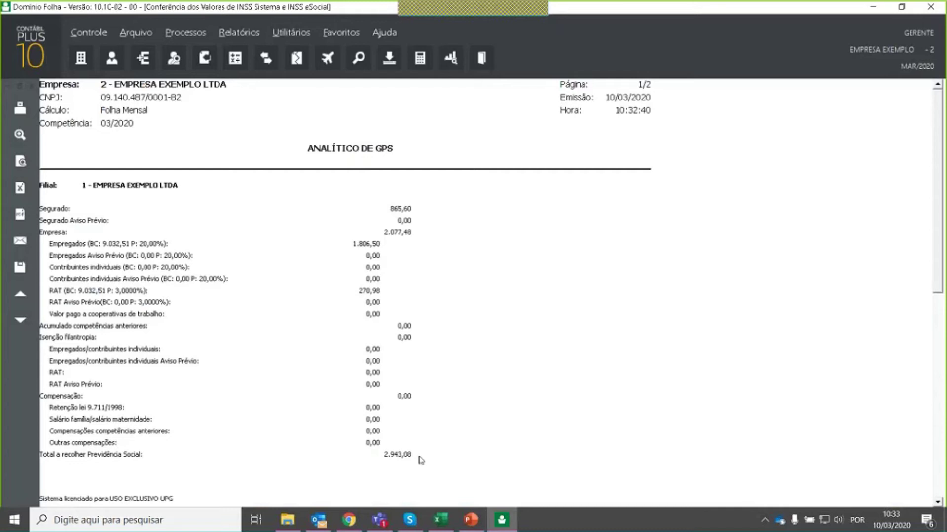
left_click(31, 91)
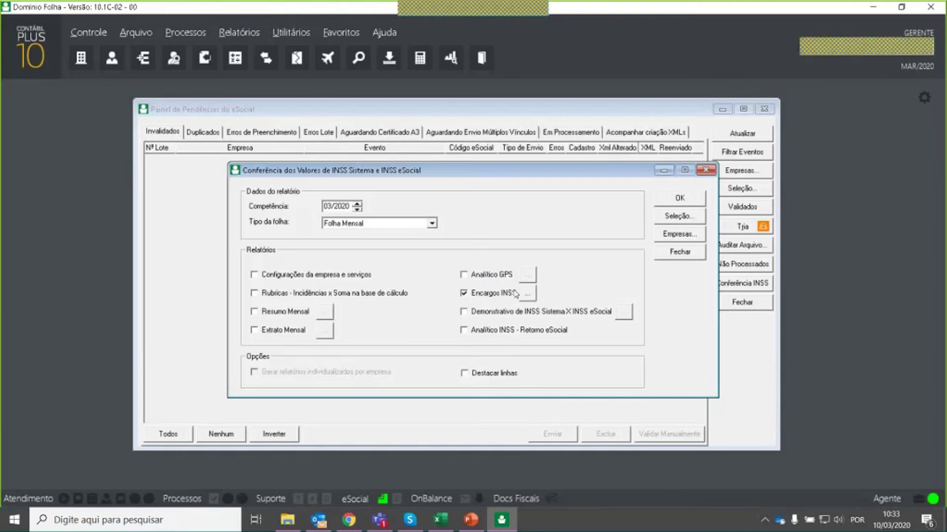
- Generate the INSS check with only the "Encargos INSS" report
left_click(243, 36)
mouse_move(262, 51)
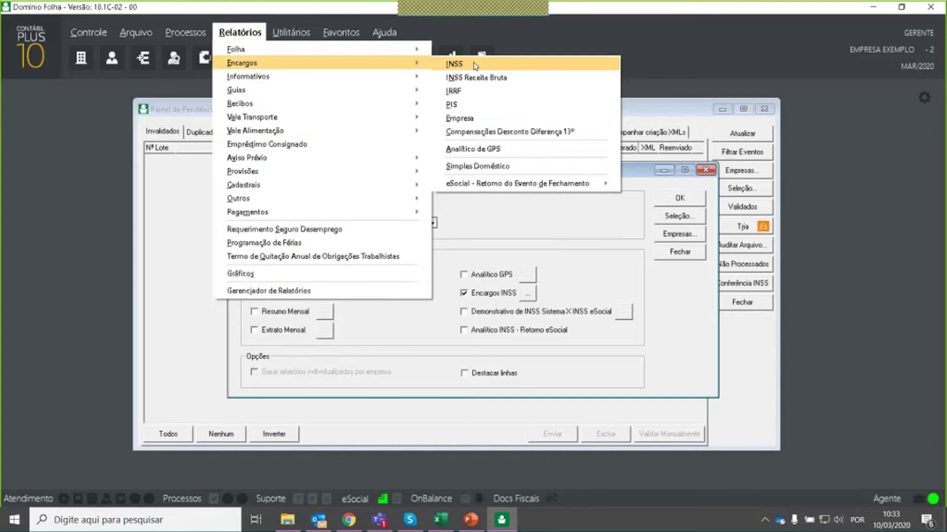
left_click(593, 218)
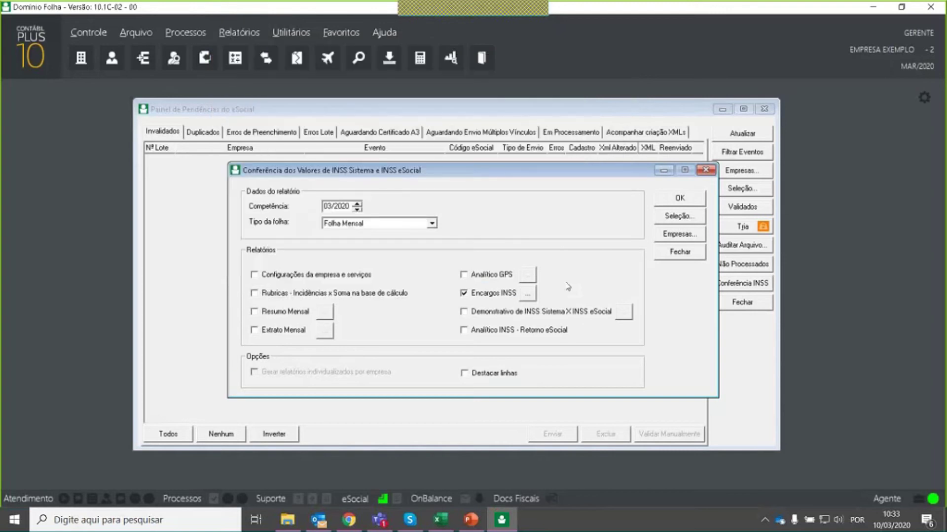
left_click(689, 198)
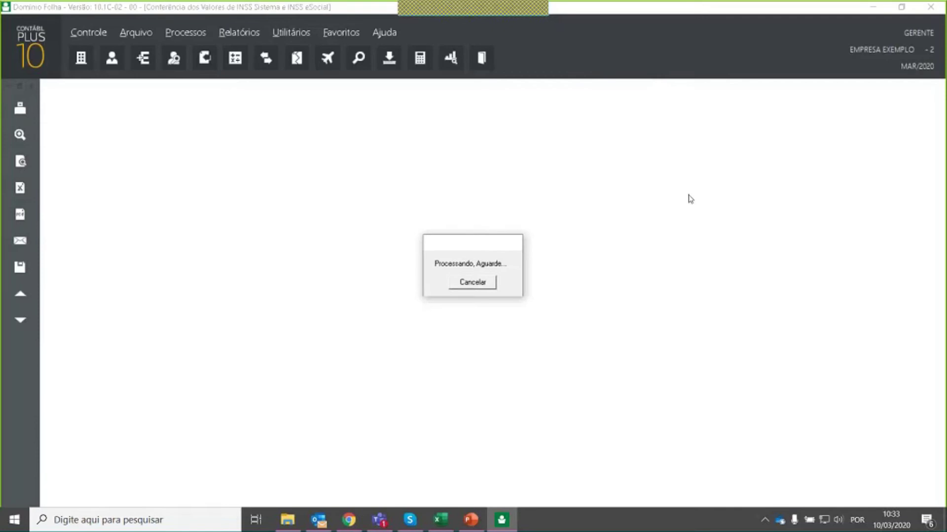
key("Escape")
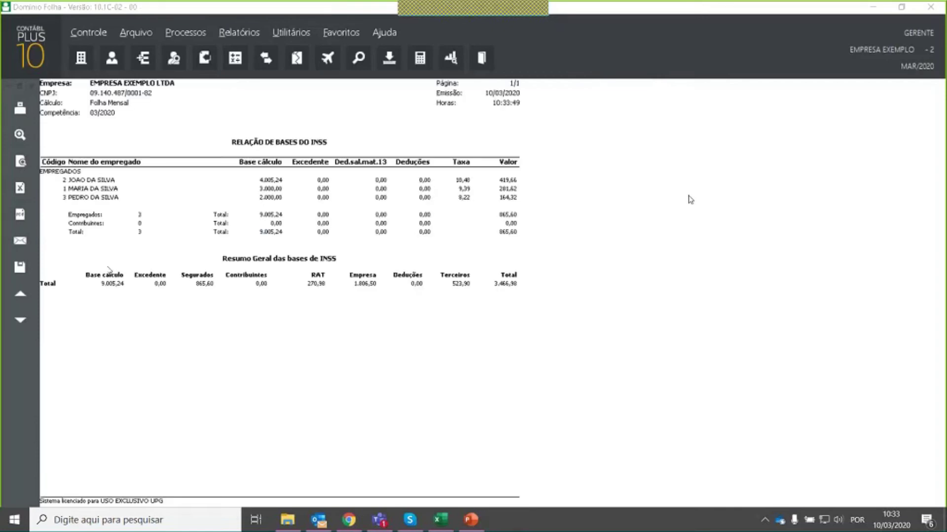
- View the "Relação de Bases do INSS" preview at a custom zoom of 150%, and close it
left_click(18, 136)
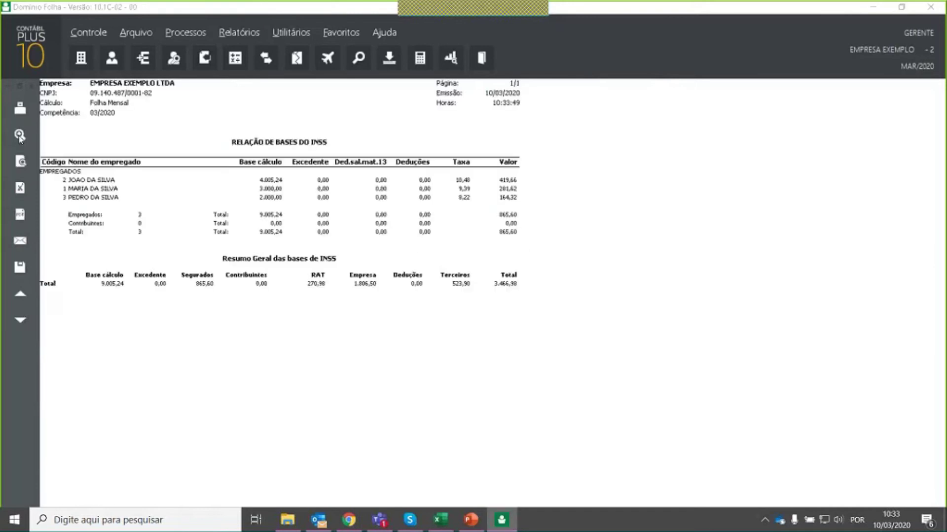
left_click(20, 136)
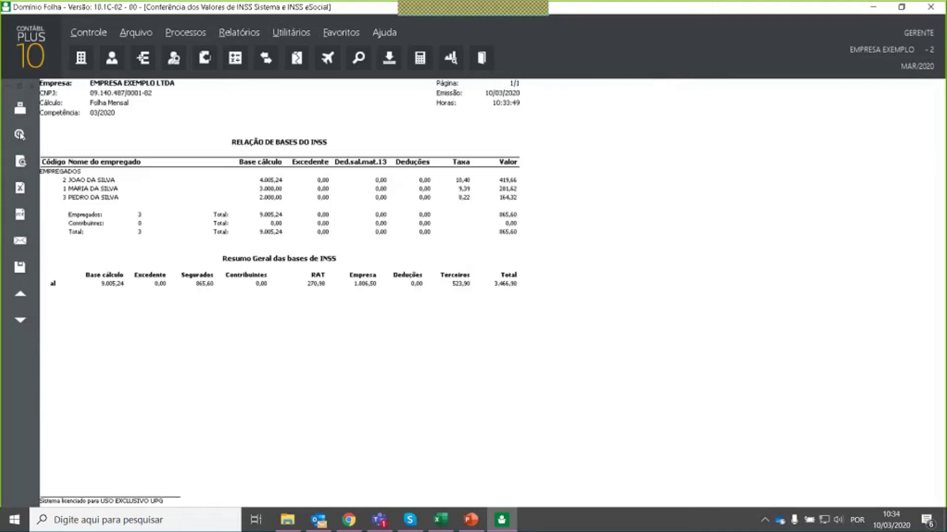
left_click(21, 138)
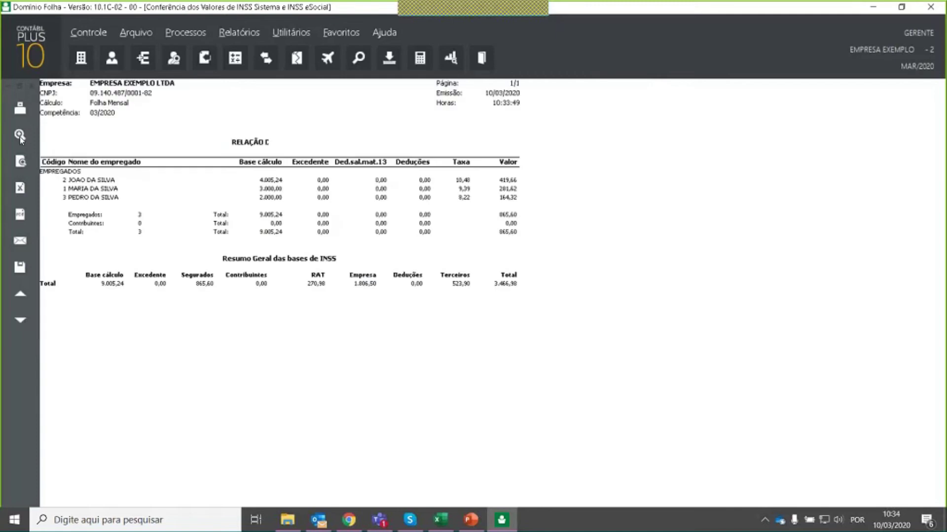
left_click(26, 137)
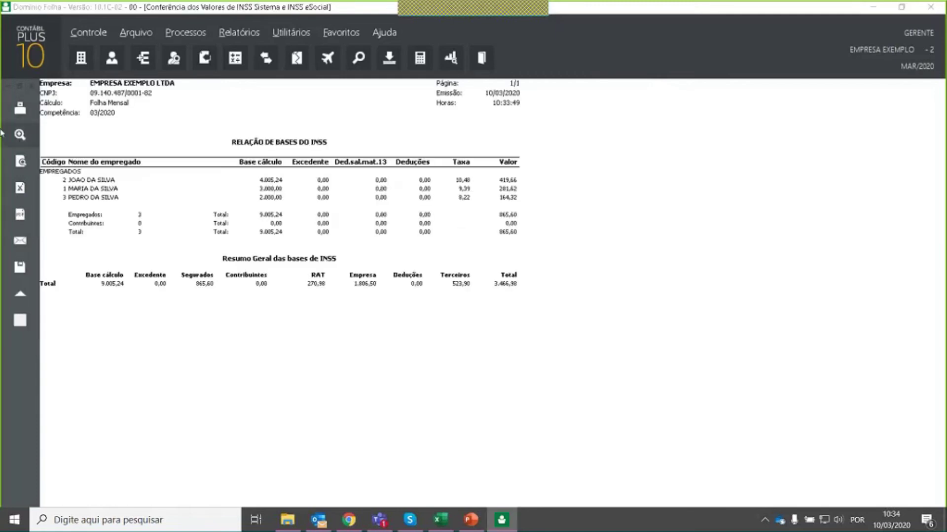
left_click(19, 135)
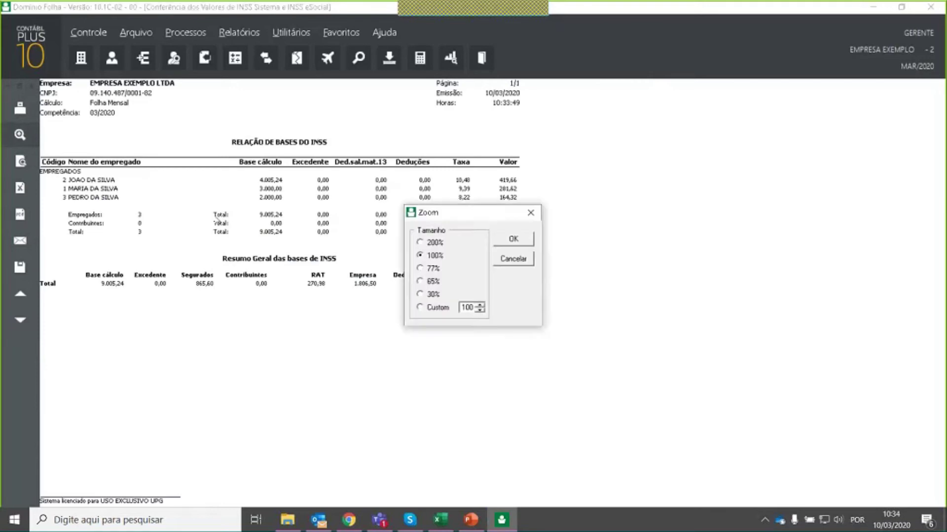
type("150")
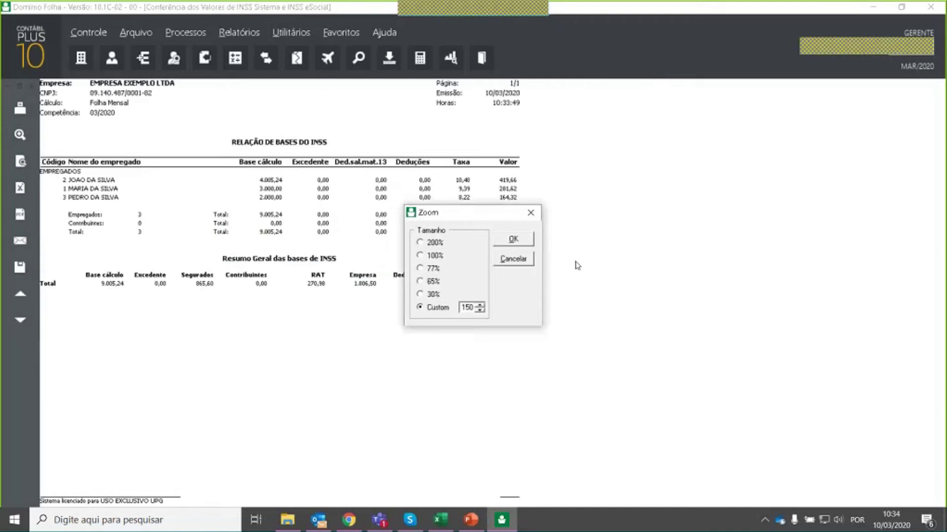
key("Return")
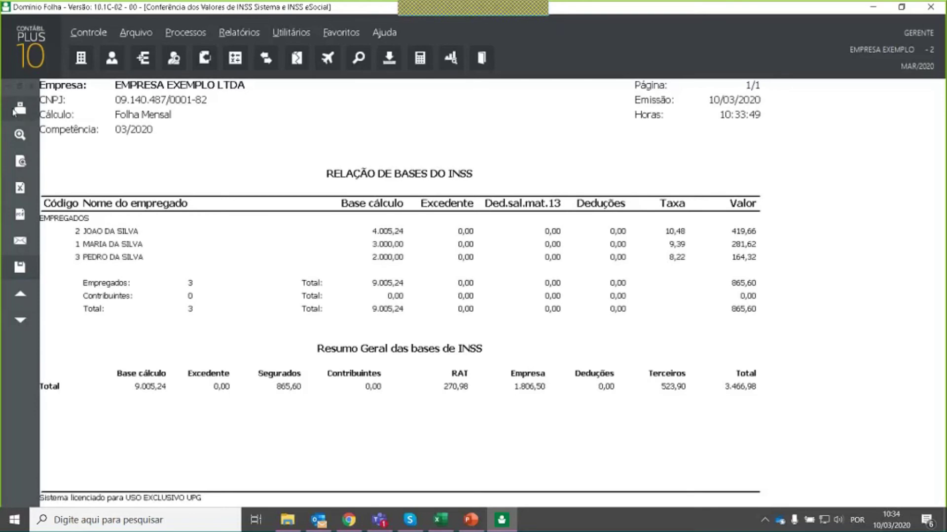
left_click(37, 89)
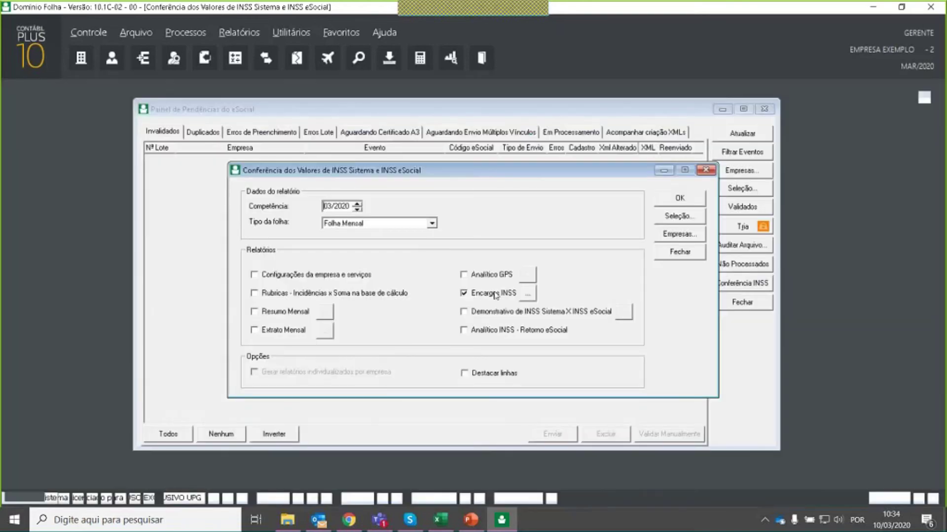
- Generate the INSS check with only the "Demonstrativo de INSS Sistema X INSS eSocial" report, and close it
left_click(533, 316)
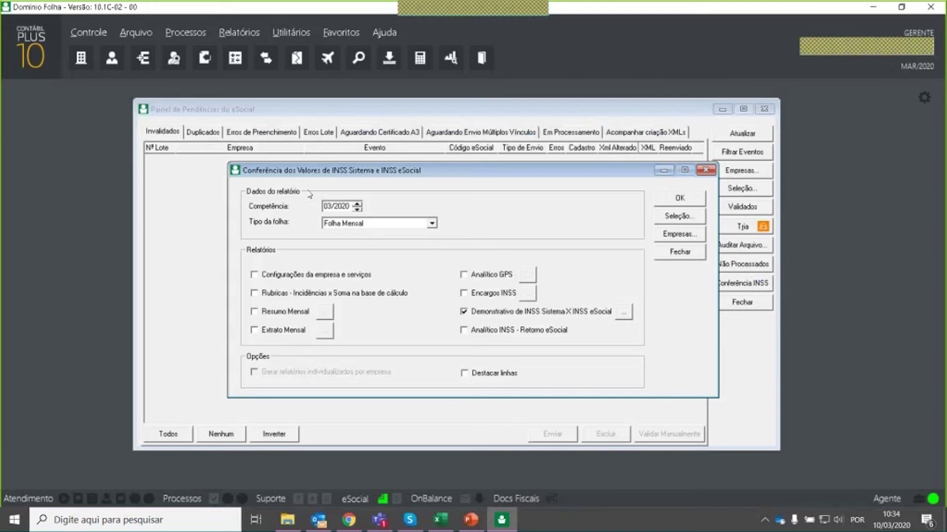
left_click(240, 32)
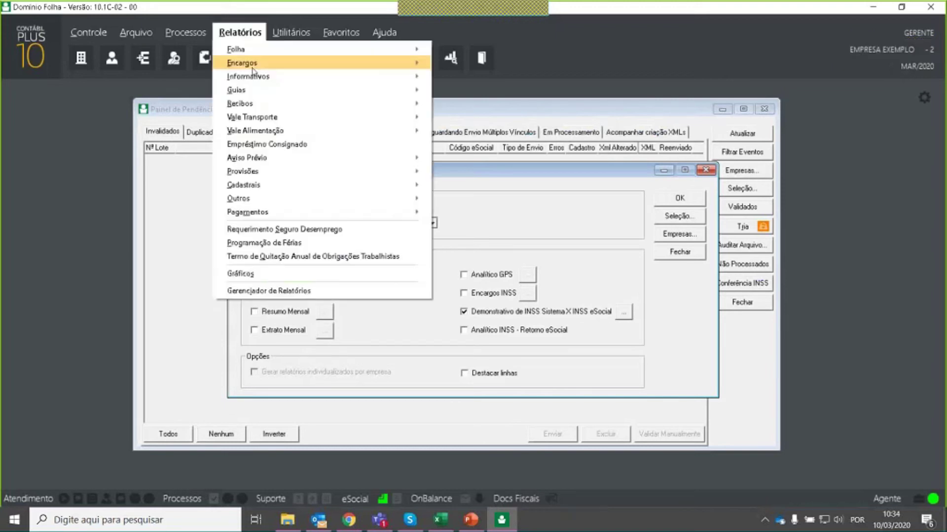
mouse_move(386, 66)
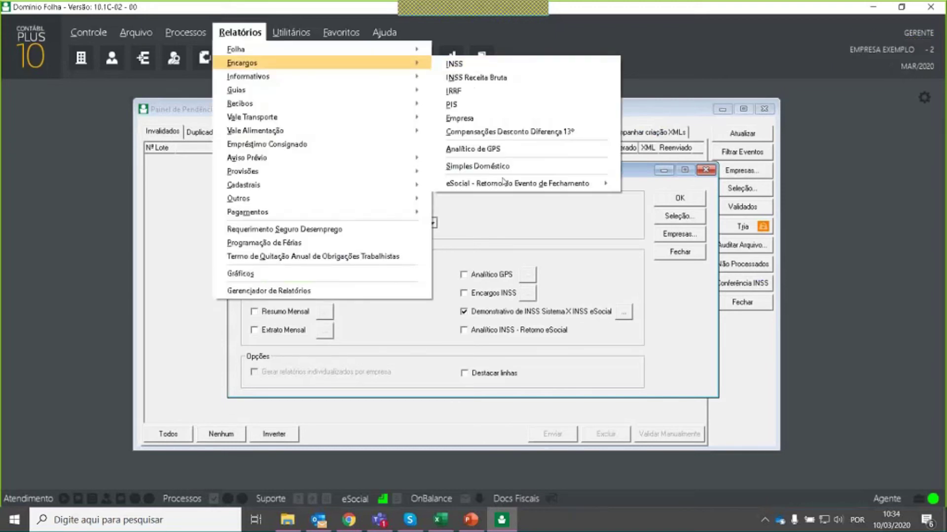
mouse_move(298, 53)
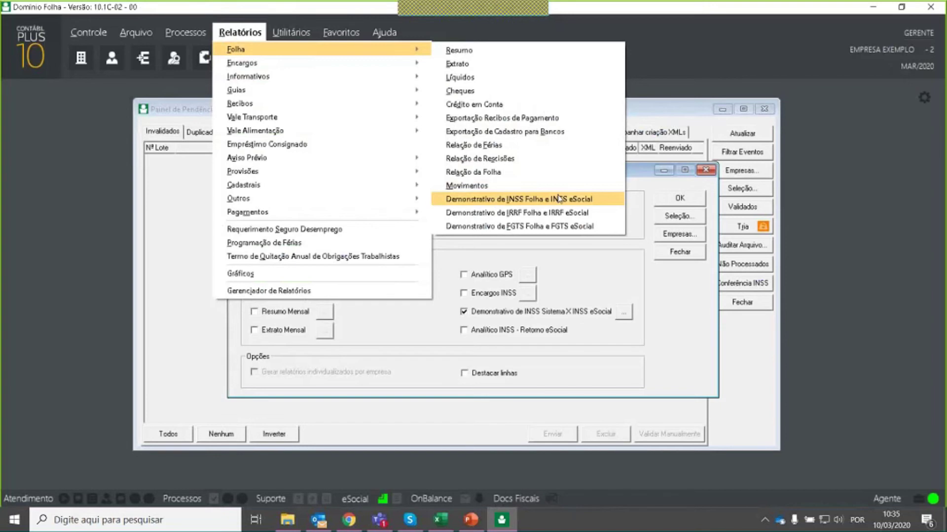
left_click(651, 183)
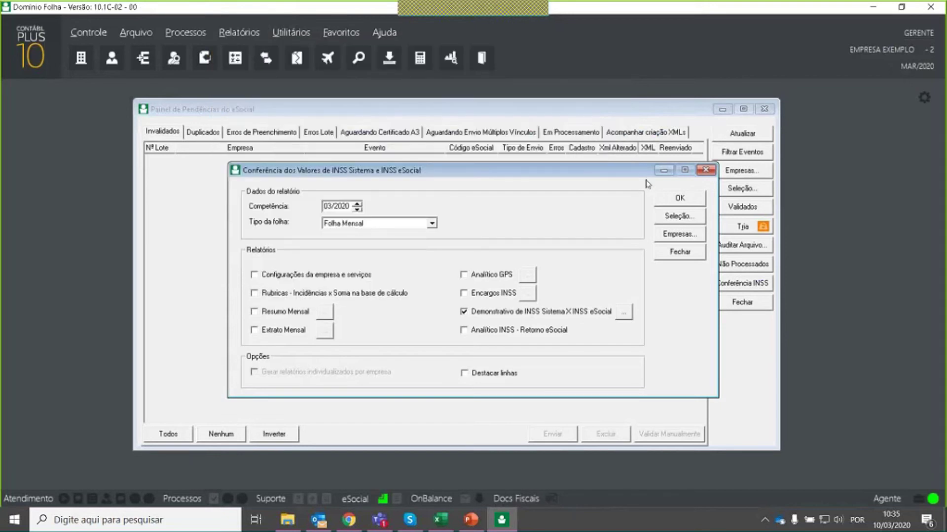
left_click(674, 199)
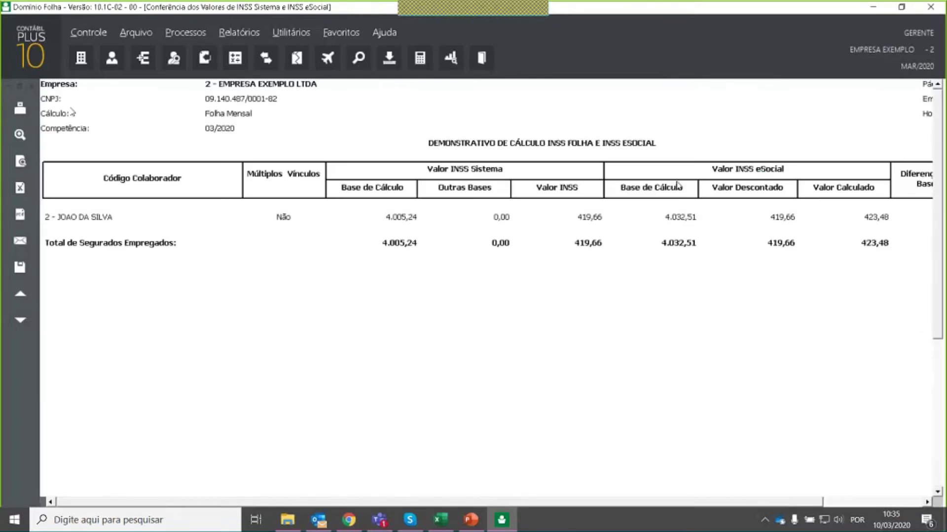
key("Escape")
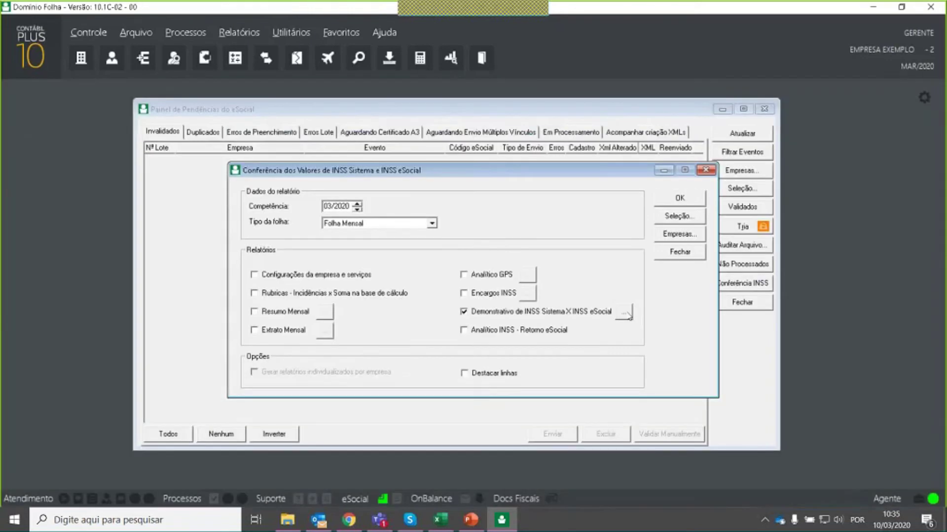
- Regenerate the INSS comparison statement with "Emitir apenas colaboradores com divergência de valores" turned off, and examine its base difference column
left_click(624, 314)
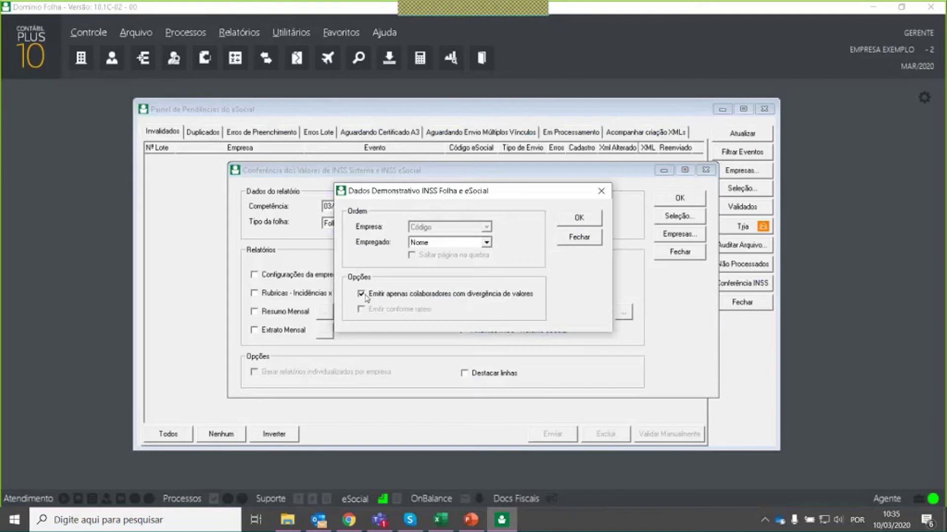
left_click(594, 216)
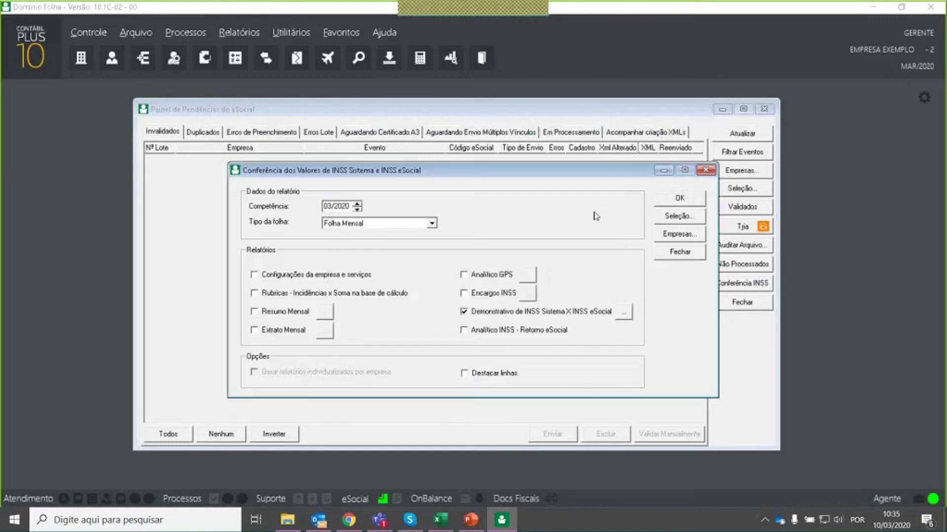
left_click(672, 198)
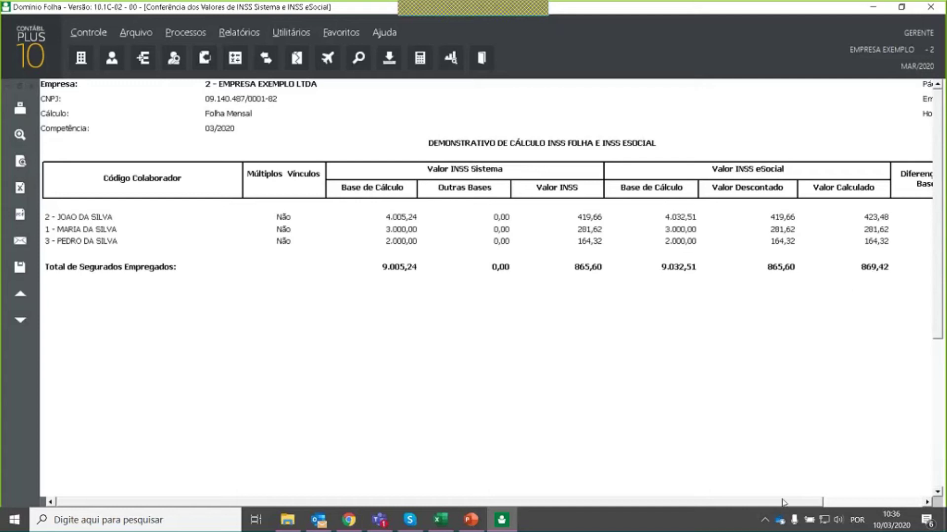
left_click_drag(784, 503, 838, 503)
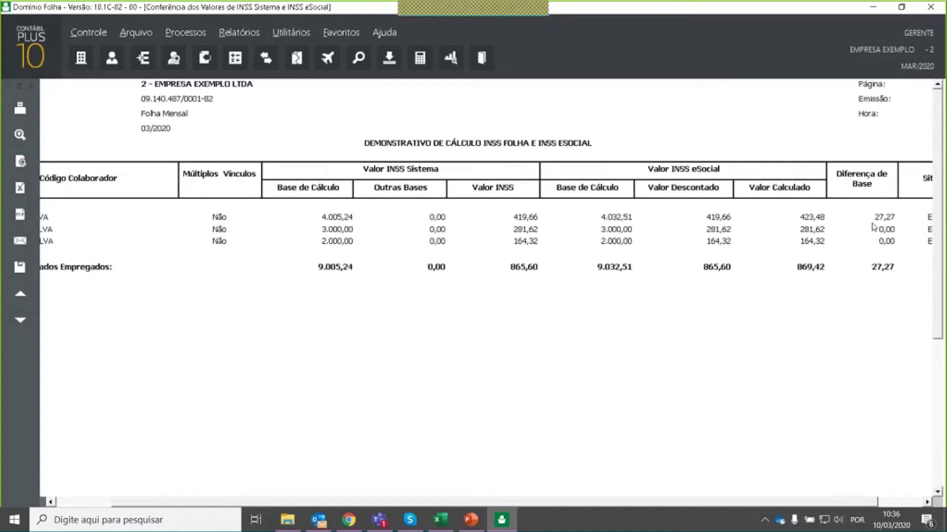
- Examine the remaining columns of the INSS comparison statement through "Situação", and close the report
scroll(872, 226, "right", 3)
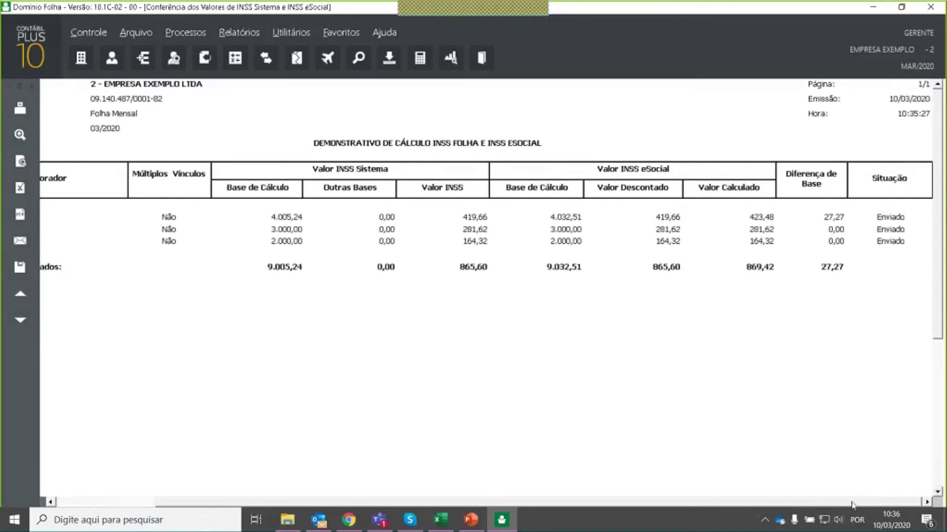
scroll(822, 510, "left", 5)
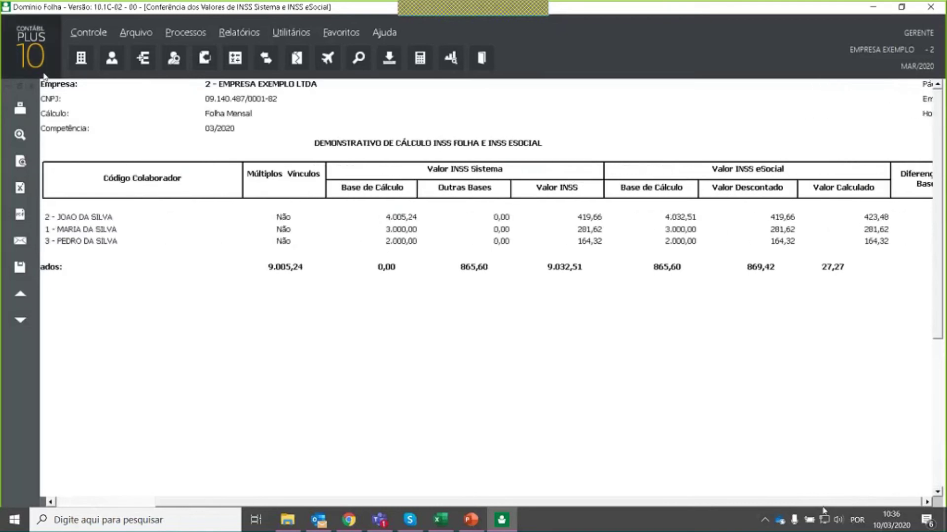
left_click(33, 86)
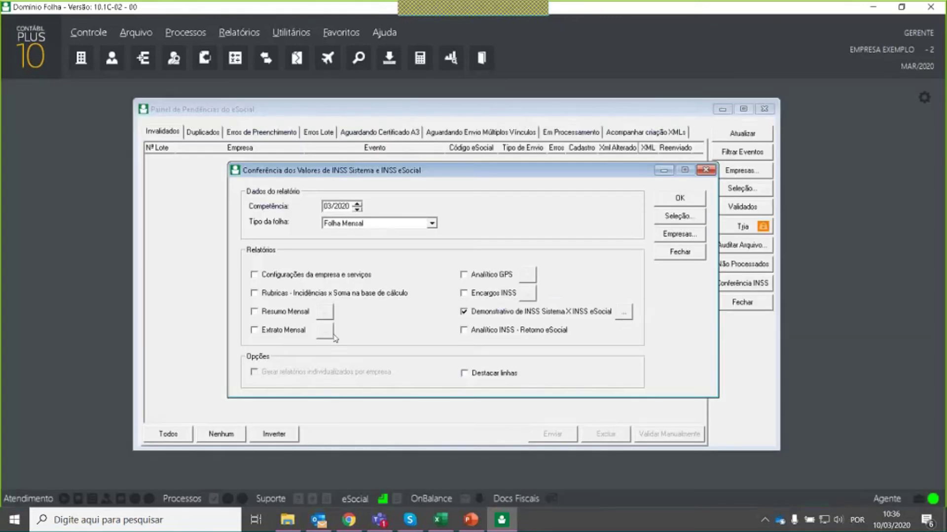
- Regenerate the INSS comparison statement with "Emitir apenas colaboradores com divergência de valores" turned on, and close it
left_click(373, 297)
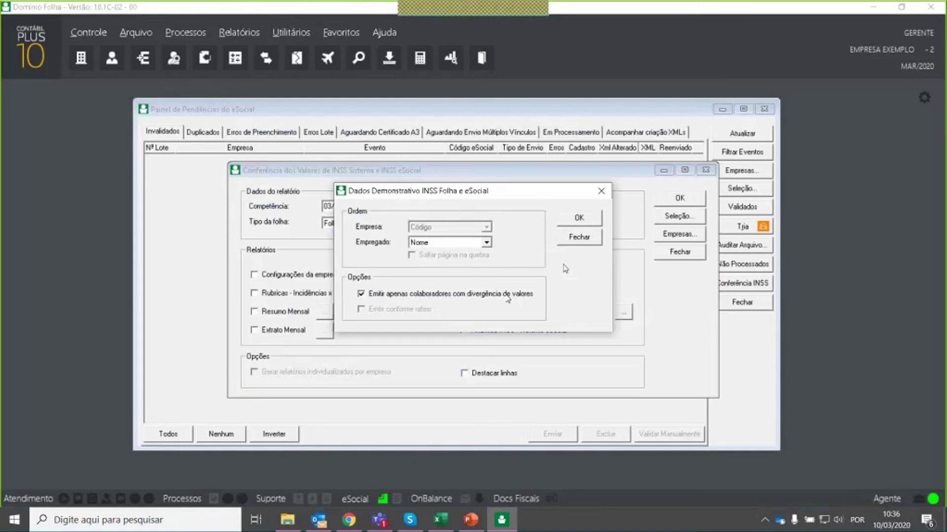
left_click(588, 220)
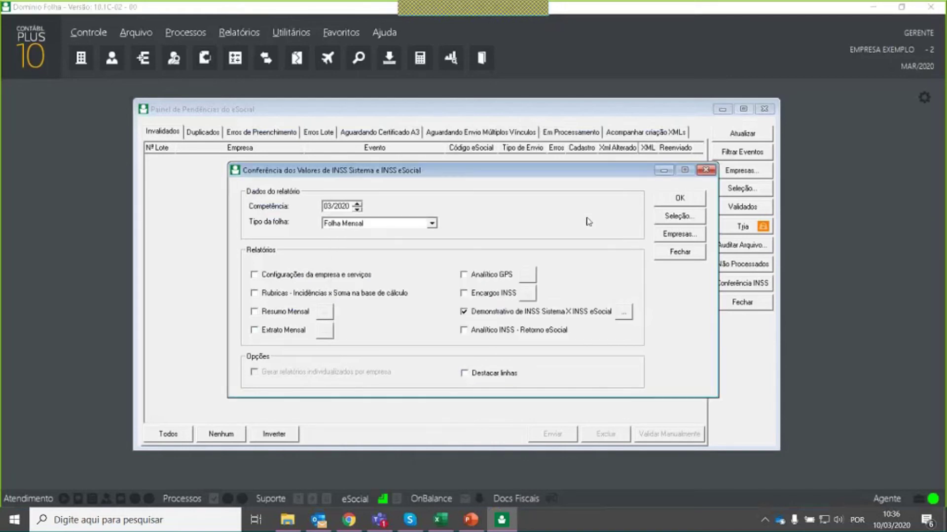
left_click(671, 196)
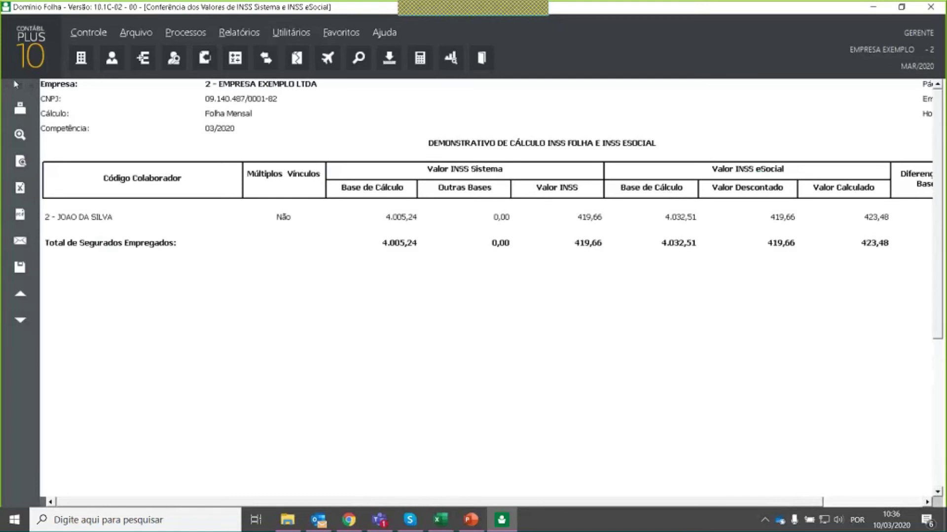
left_click(30, 86)
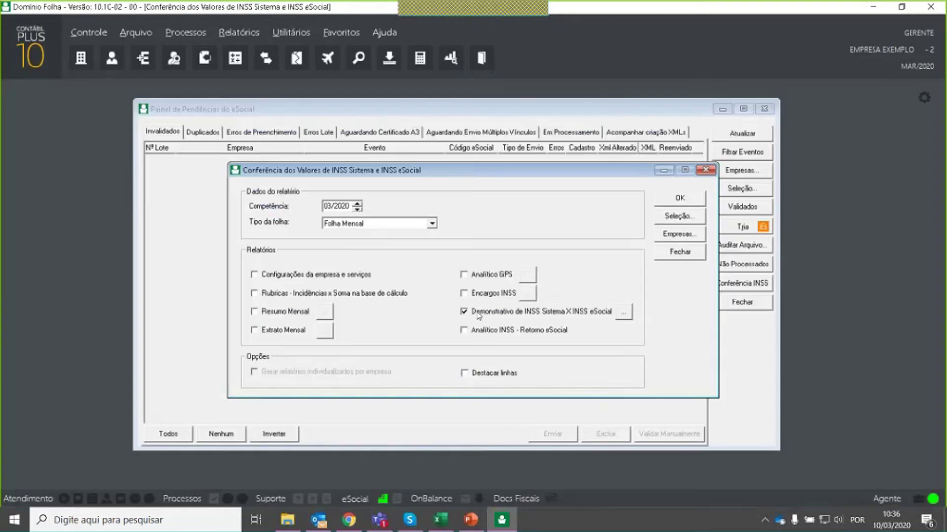
- Generate the INSS check with only the "Analítico INSS - Retorno eSocial" report
left_click(496, 331)
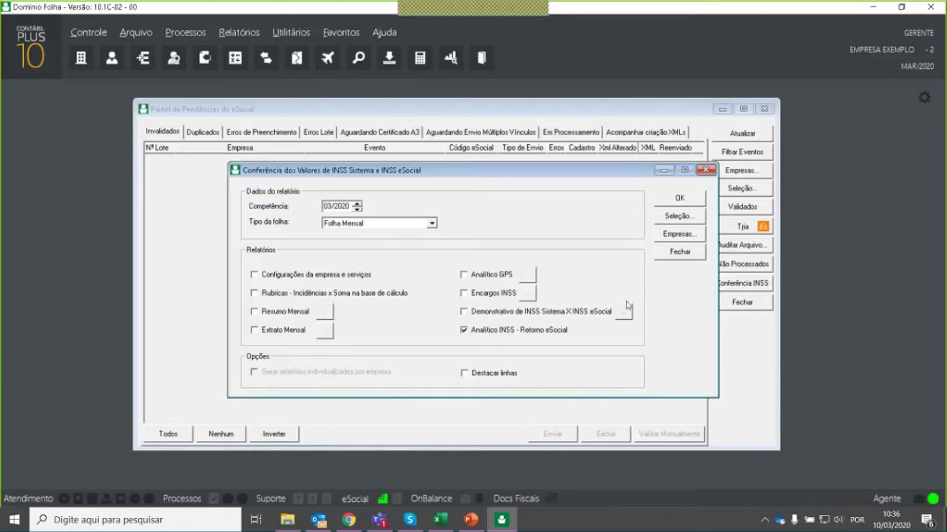
left_click(675, 199)
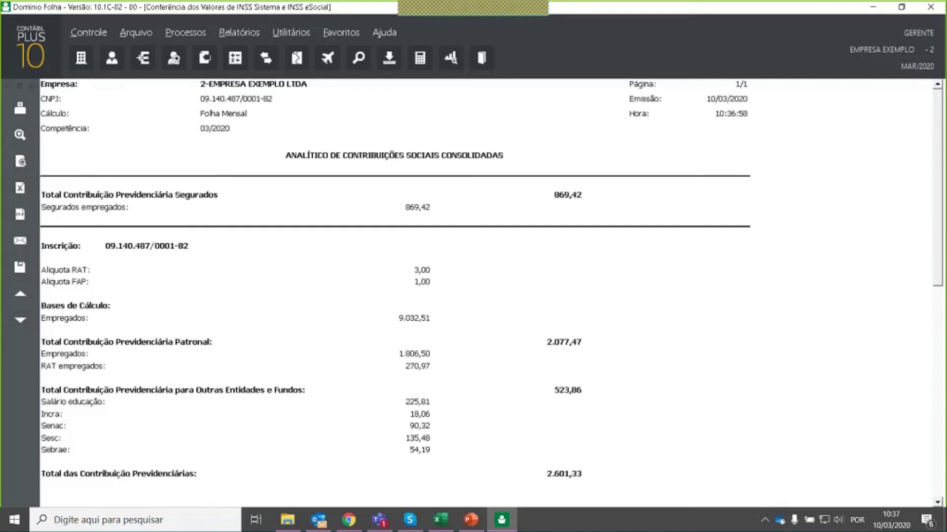
- Generate the "Analítico de GPS" report for 03/2020 with payroll type "Folha Mensal"
left_click(241, 33)
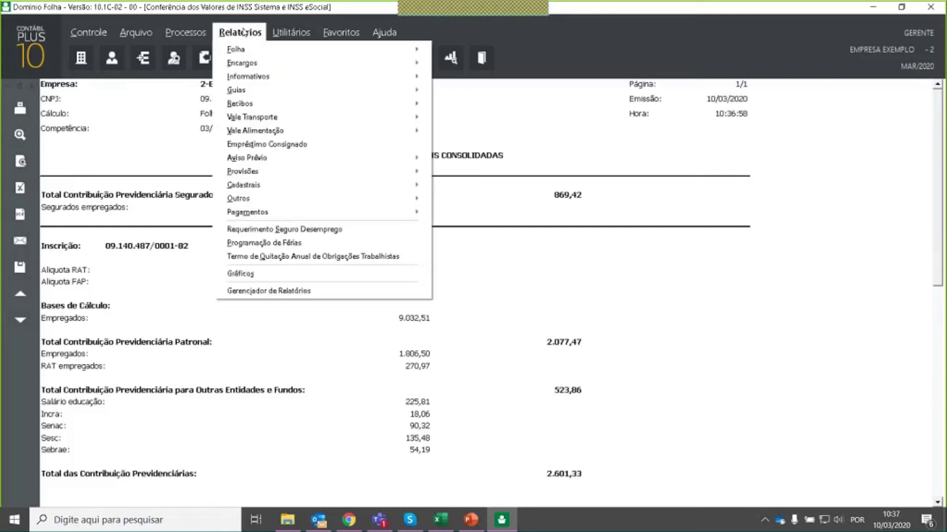
mouse_move(259, 60)
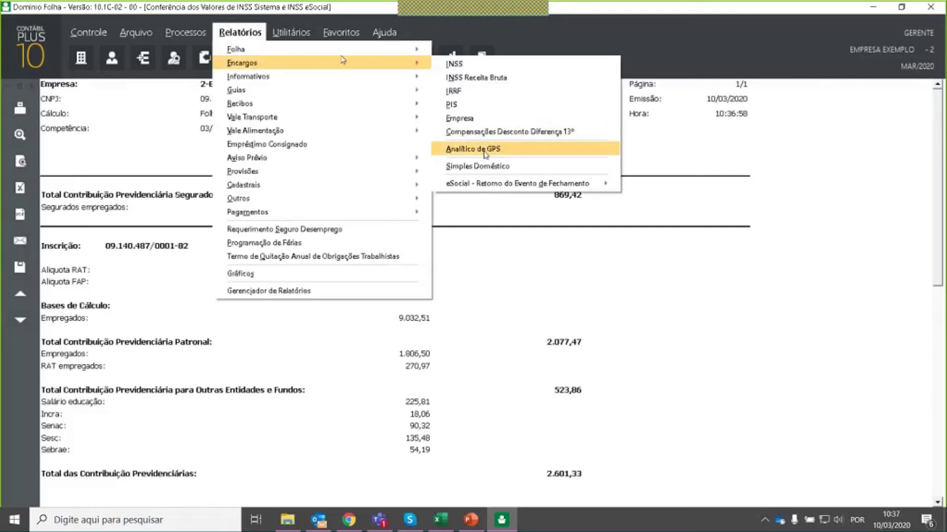
left_click(515, 150)
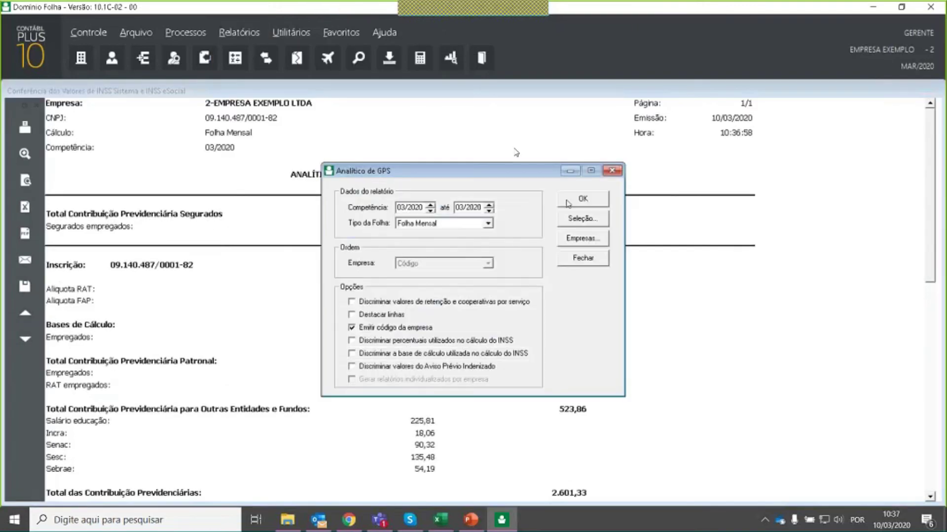
key("Return")
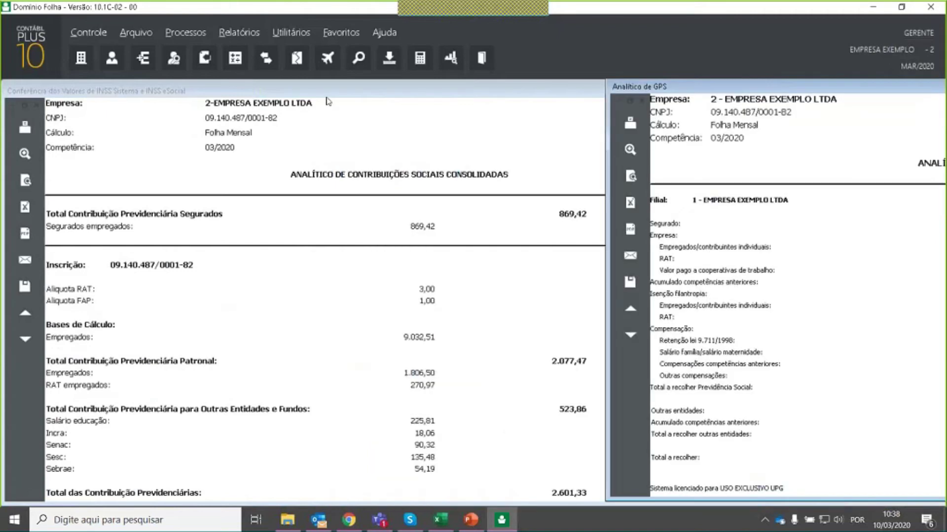
- Set the consolidated contributions report to a custom zoom of 130% and arrange it side by side with the GPS report
left_click(28, 154)
left_click(27, 154)
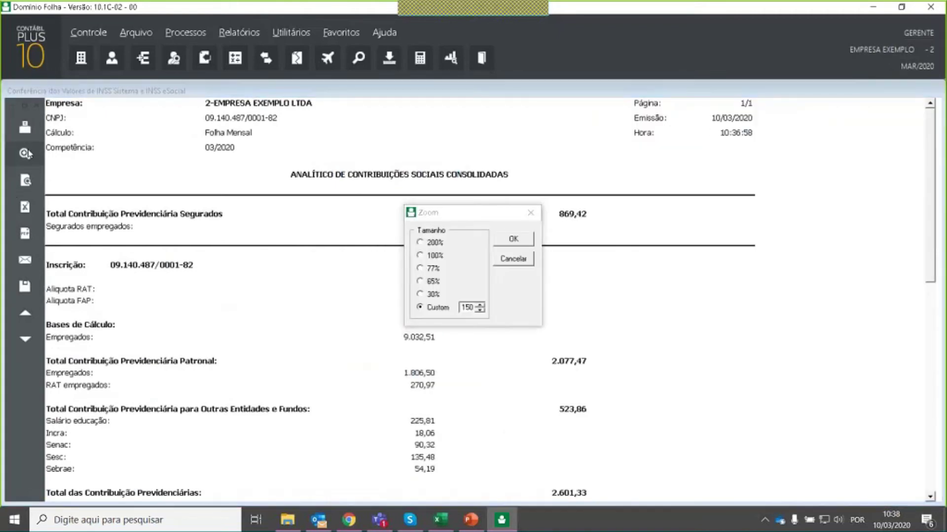
type("130")
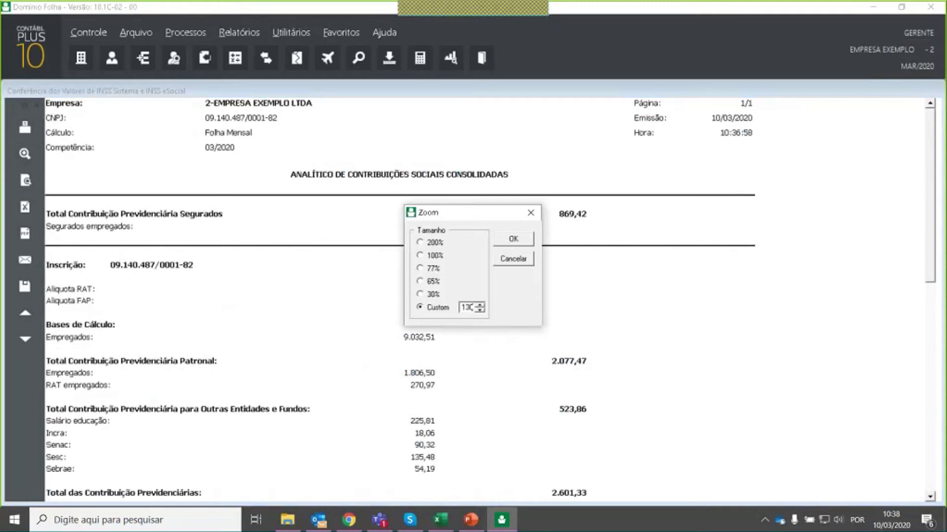
key("Return")
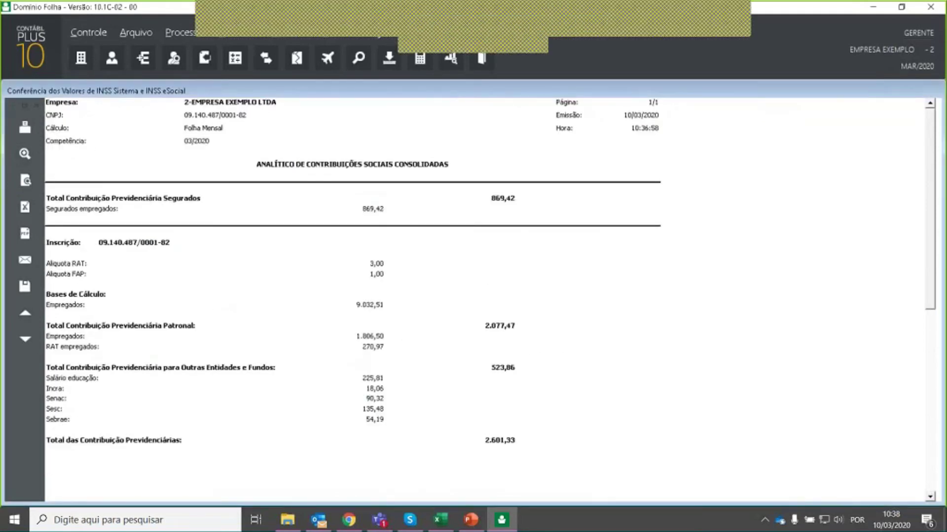
left_click_drag(687, 91, 686, 127)
left_click(688, 83)
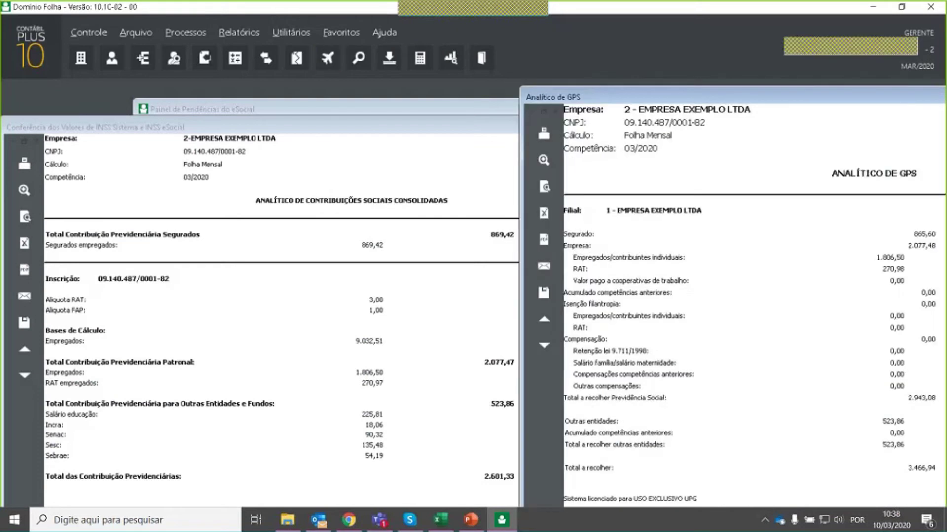
left_click(316, 123)
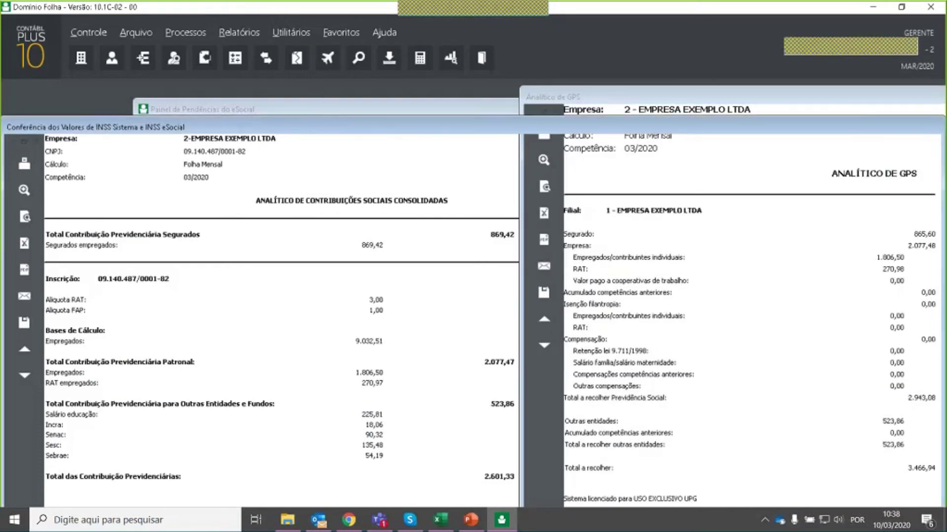
left_click(910, 153)
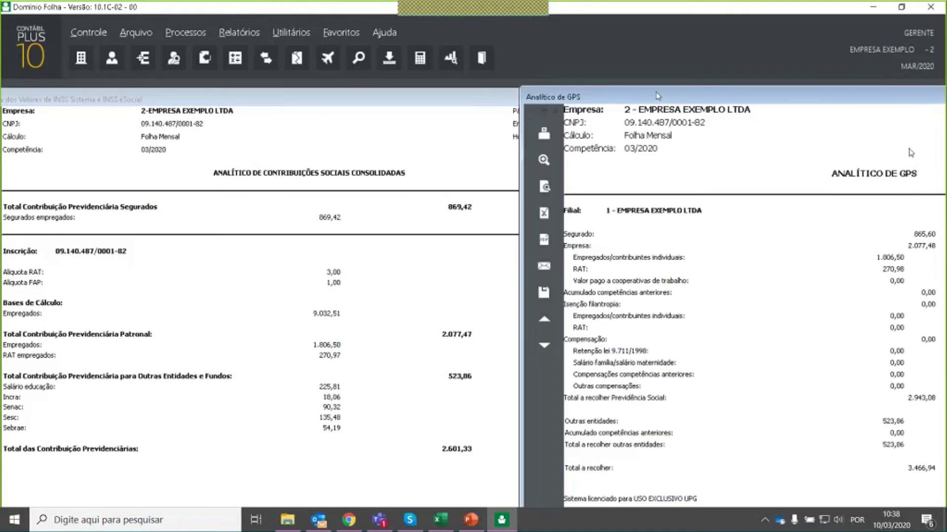
left_click_drag(641, 91, 608, 84)
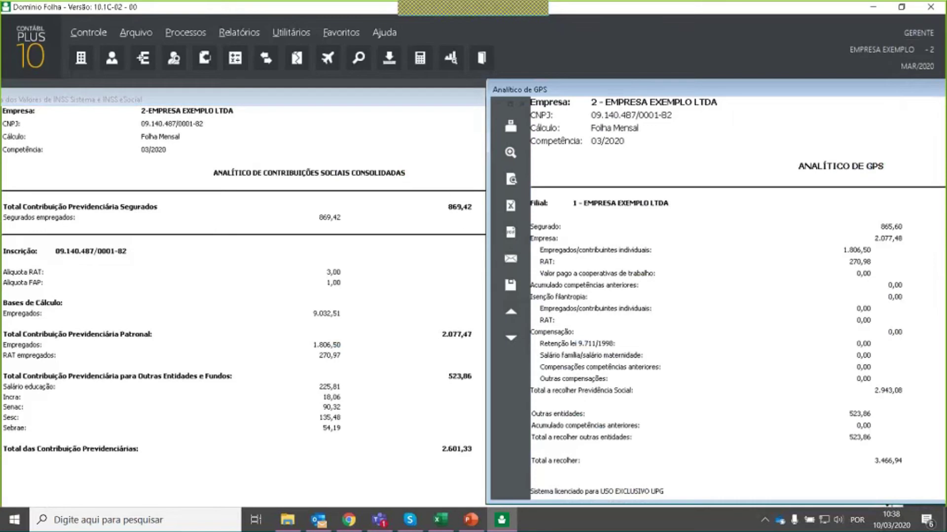
- Open the Windows Calculator and add the eSocial report's insured contribution 869,42 and total social security contributions 2.601,33
left_click(51, 529)
type("cal")
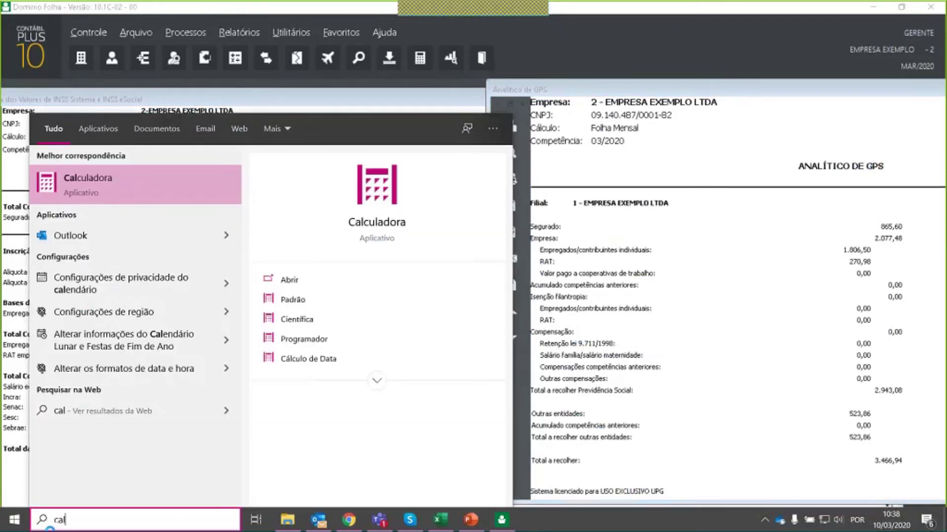
key("Return")
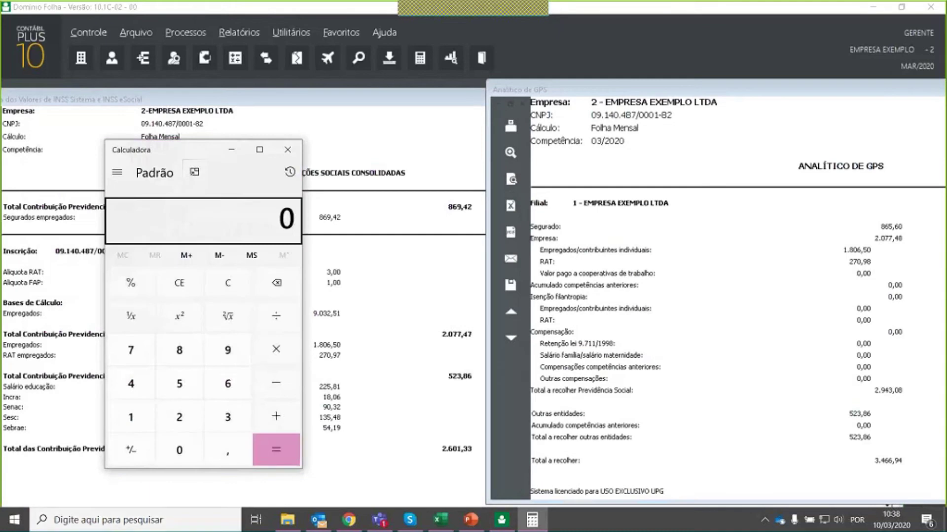
type("869,42")
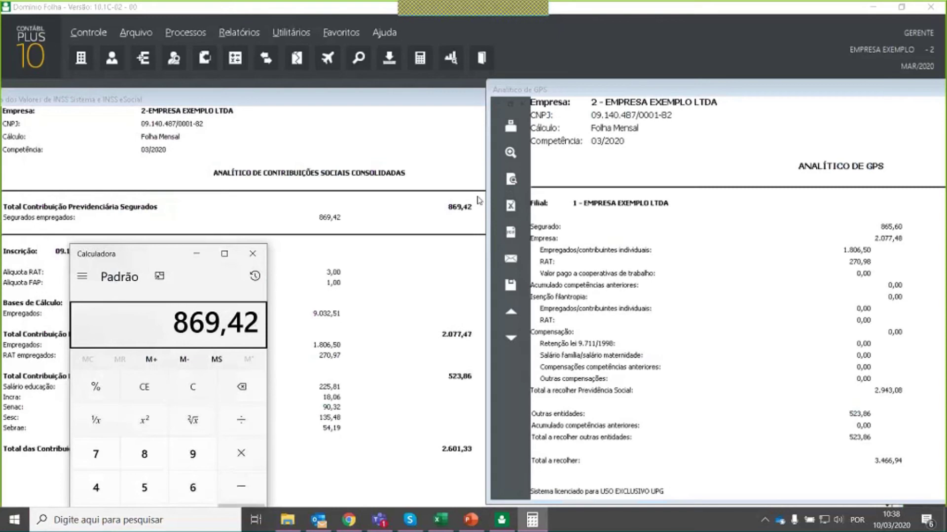
key("plus")
type("2.601")
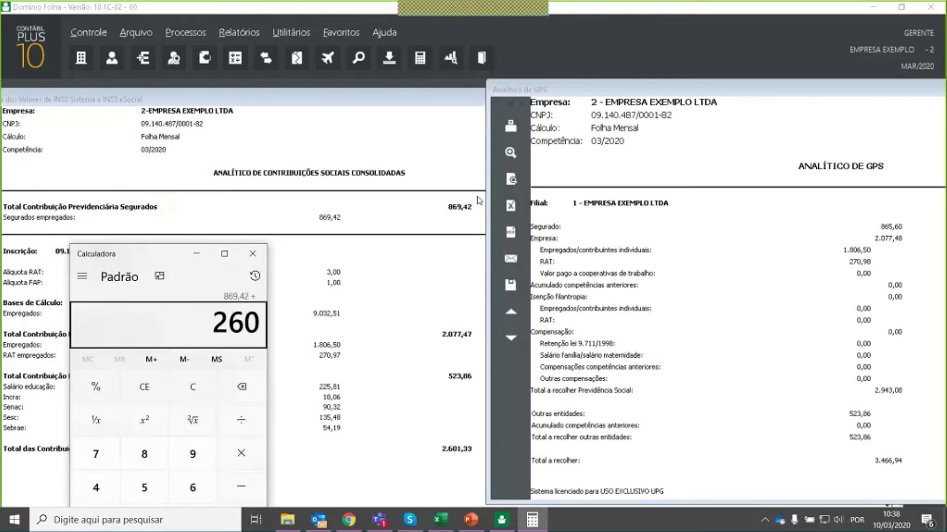
type(",33")
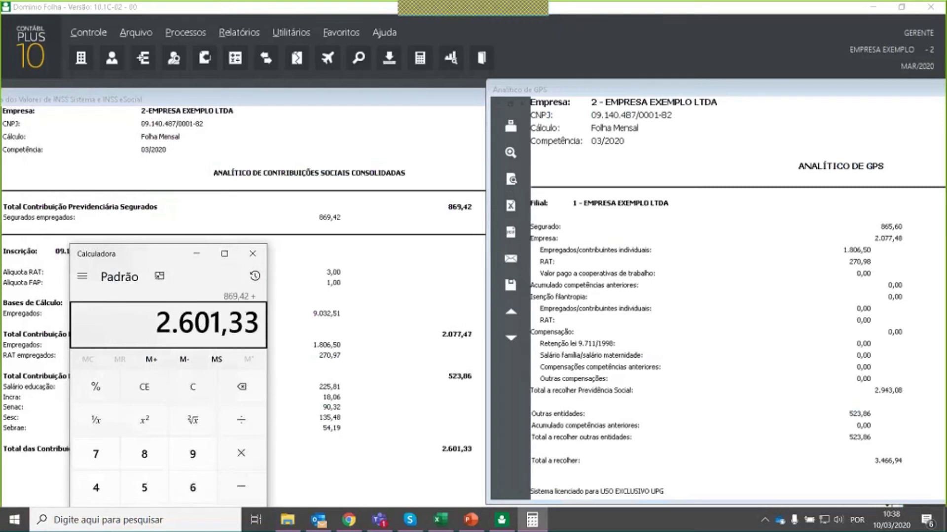
key("Return")
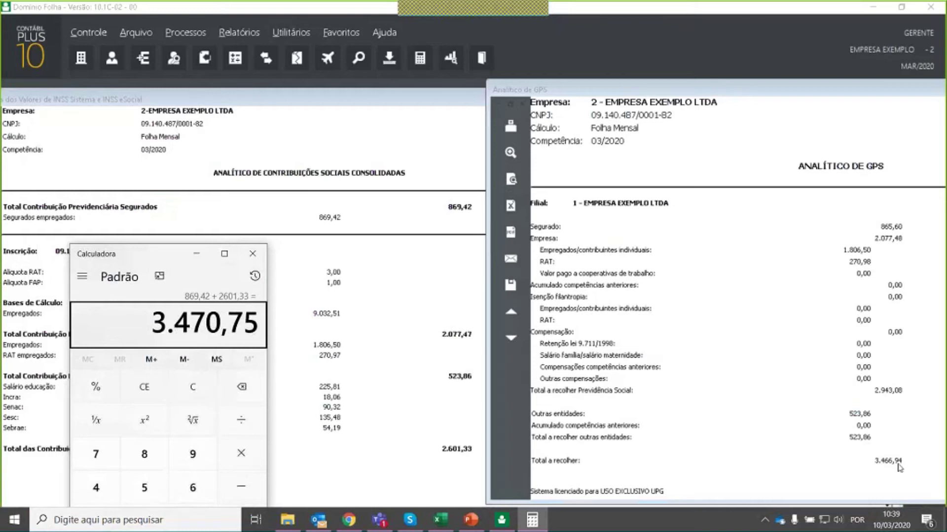
- Subtract the GPS report's total payable of 3.466,94 from the calculated eSocial total
left_click(241, 479)
type("3.466")
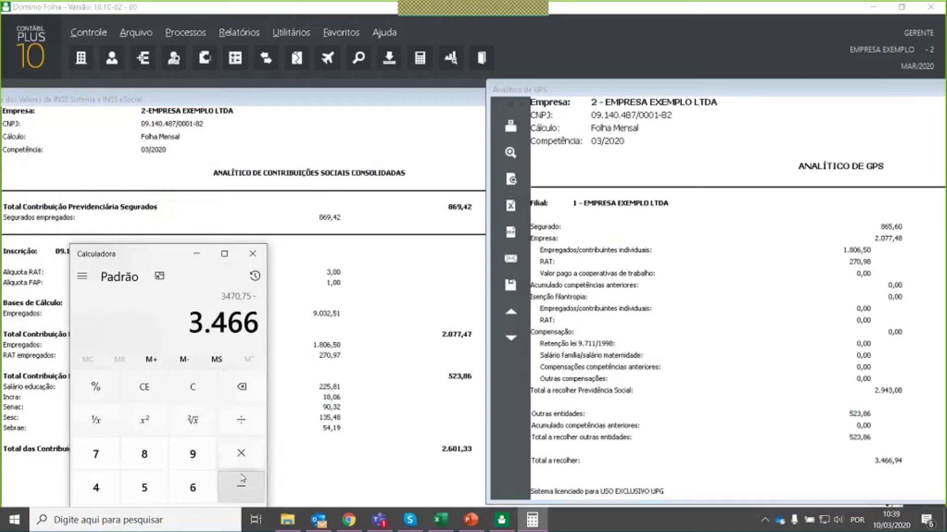
type(",94")
key("Return")
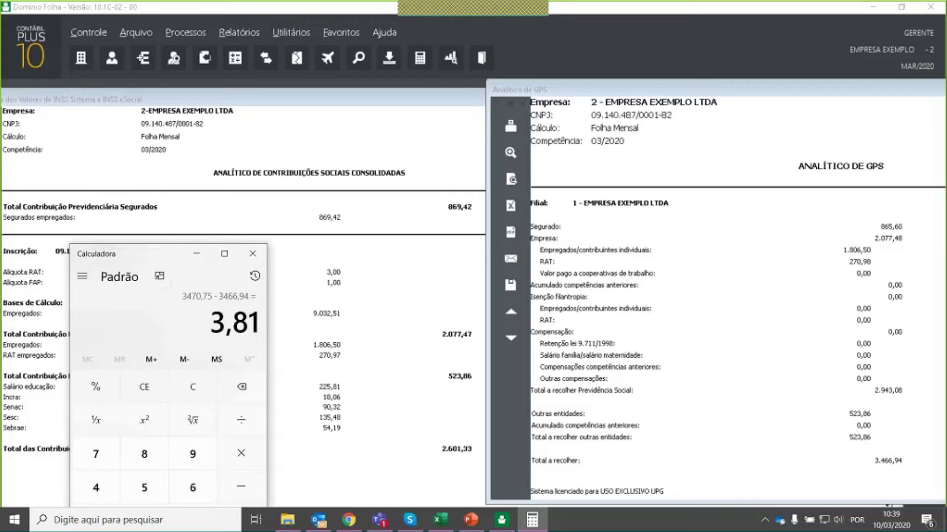
- Close the Calculator, the GPS report and the consolidated contributions report
left_click(253, 254)
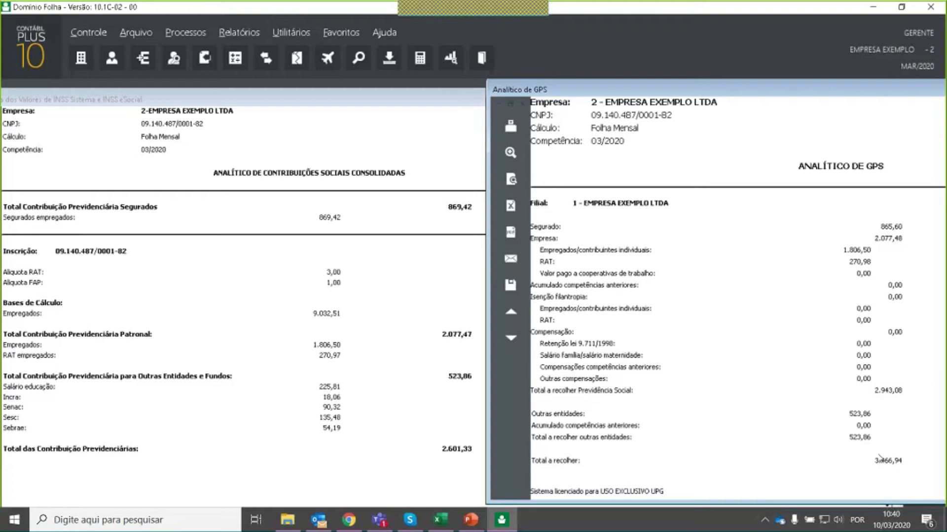
left_click(519, 104)
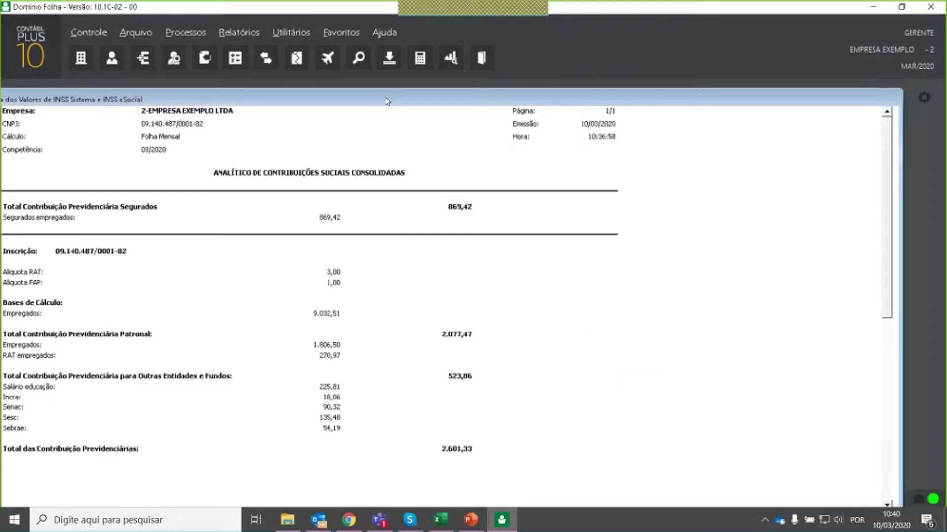
left_click(37, 120)
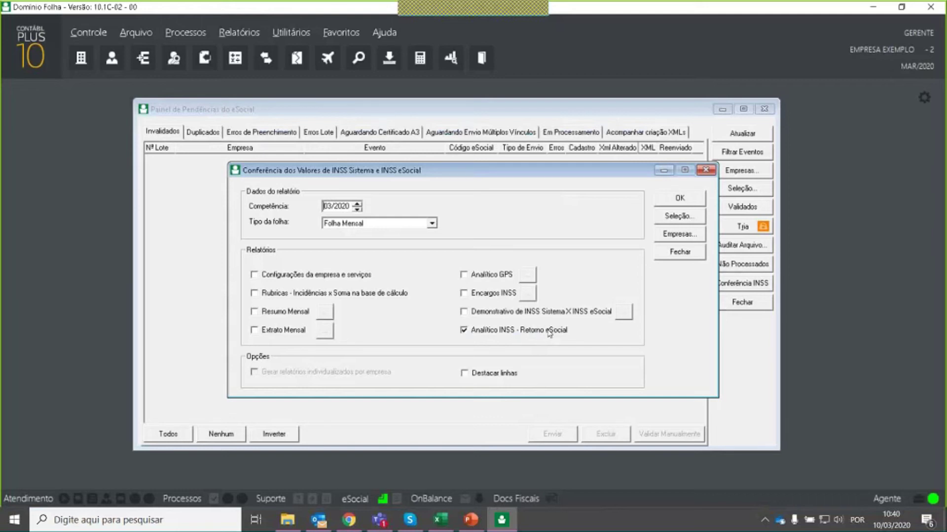
left_click(243, 32)
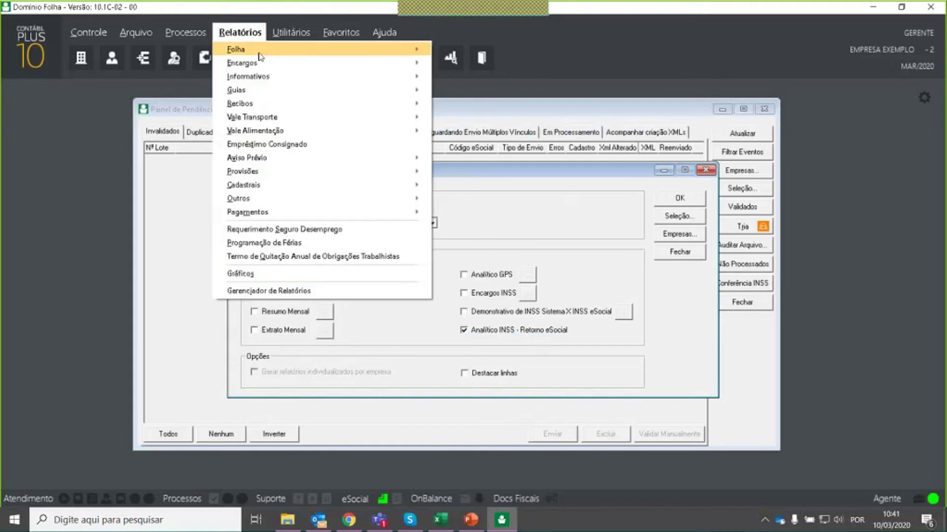
mouse_move(262, 63)
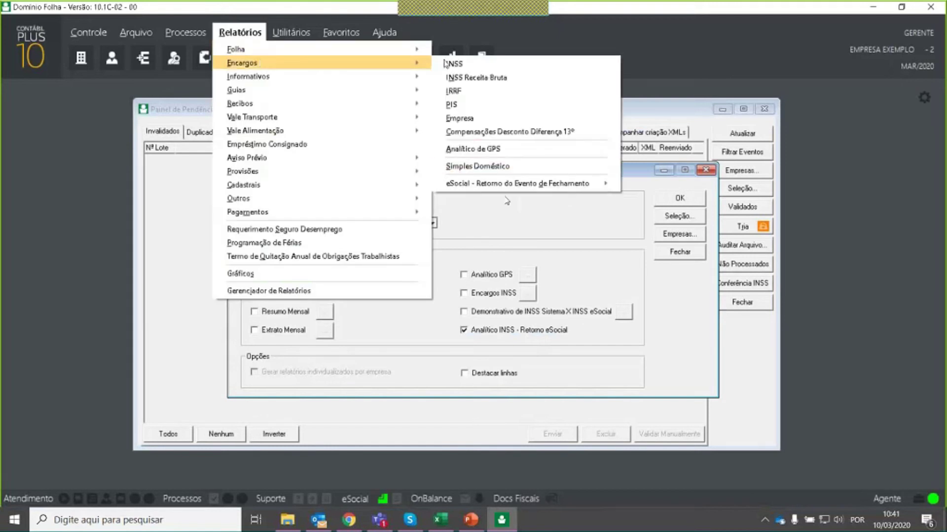
mouse_move(507, 182)
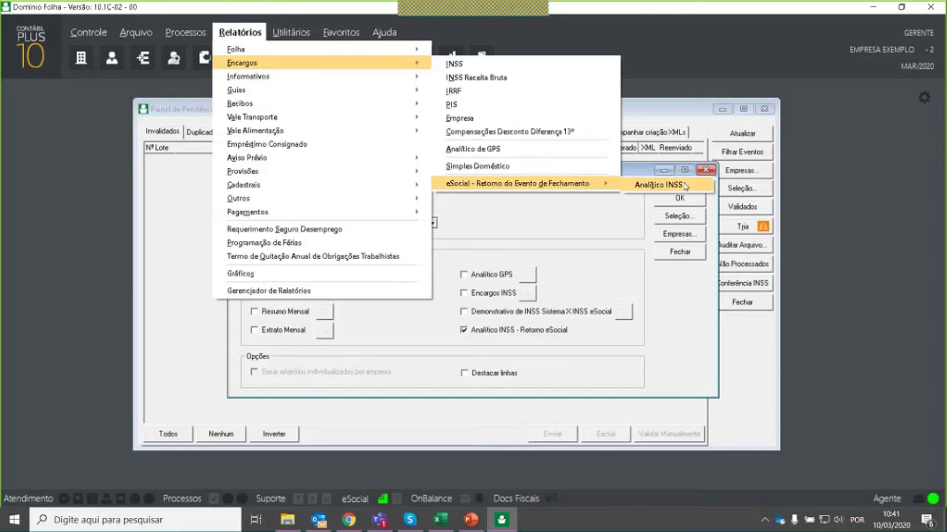
left_click(659, 207)
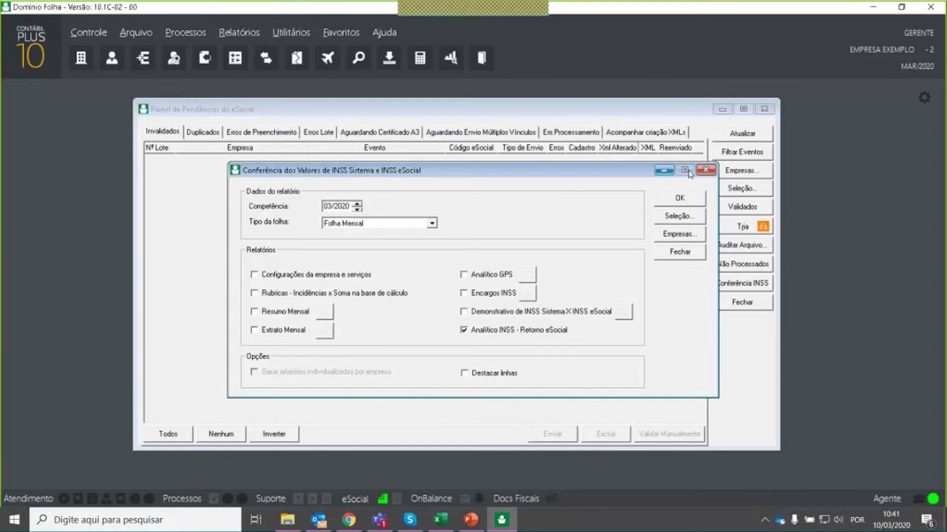
- Generate the Analítico INSS - Retorno eSocial report and add its contributions of 2.601,33 and 869,42 in the Windows Calculator
left_click(676, 201)
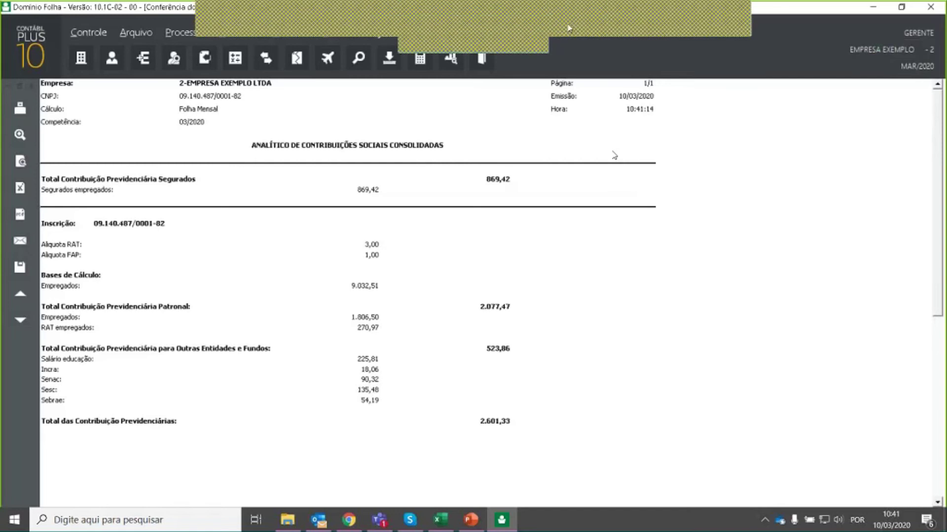
left_click(538, 19)
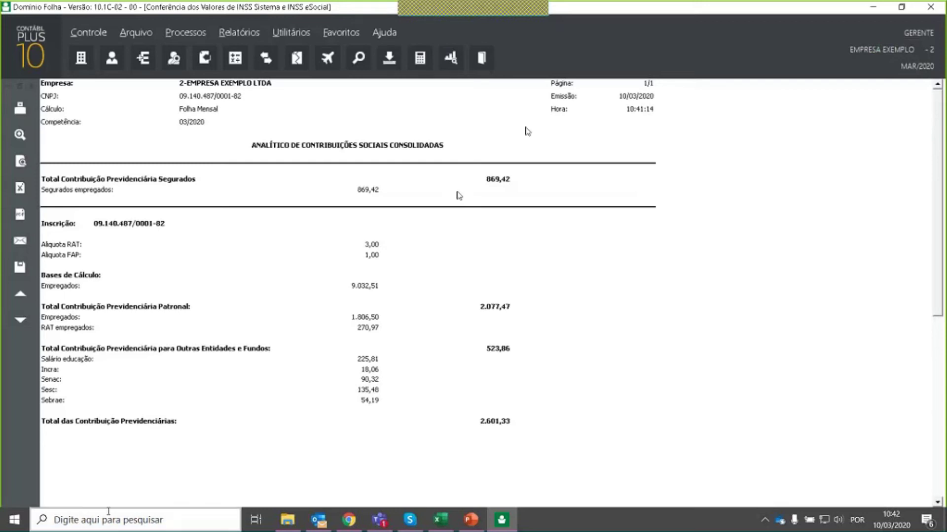
left_click(109, 512)
type("cal")
key("Return")
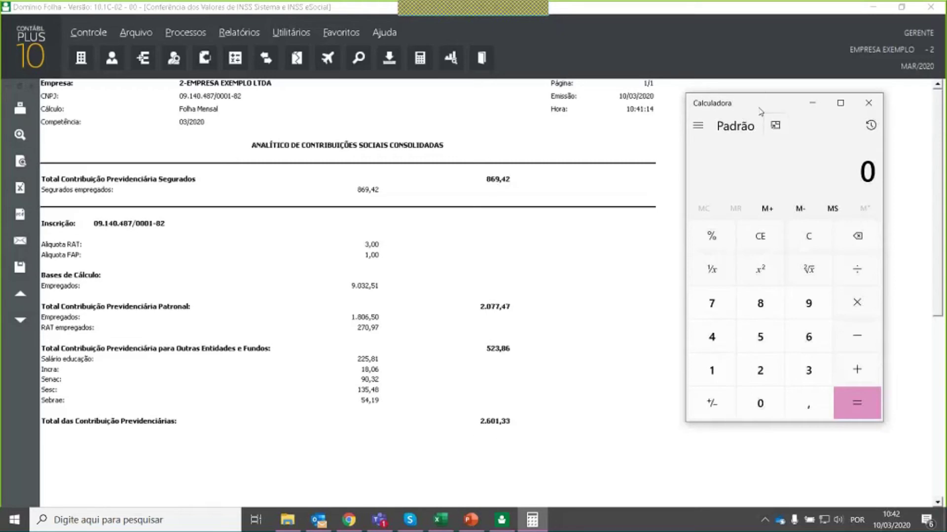
type("2601,33")
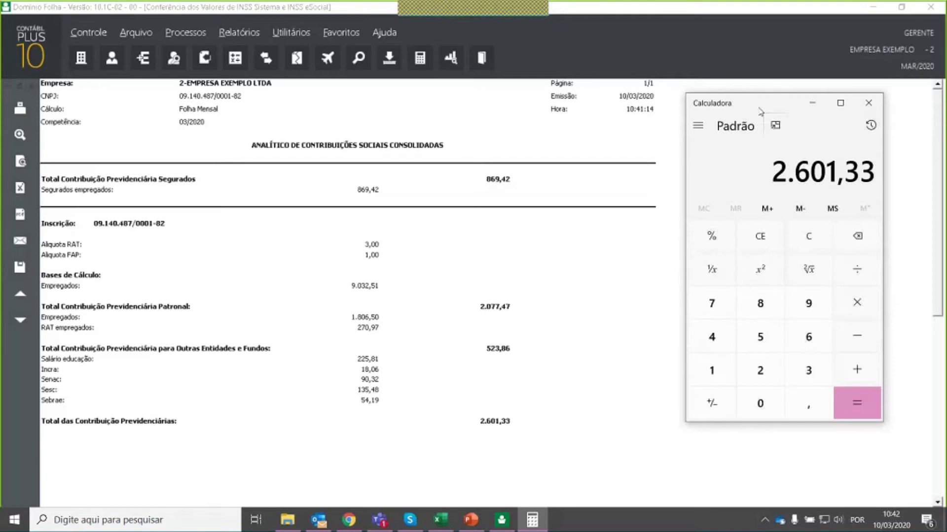
type("+869,41")
key("BackSpace")
type("2")
key("Return")
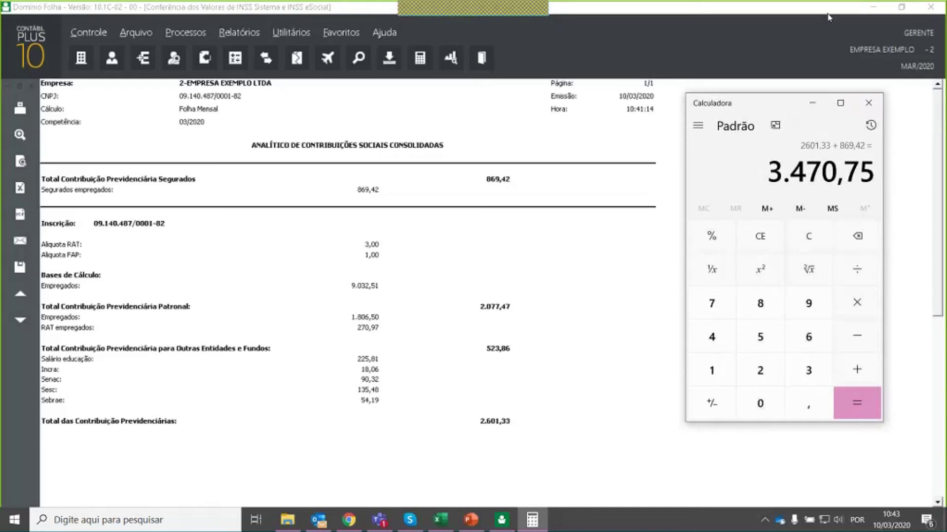
- Close the Calculator and the consolidated contributions report
mouse_move(484, 5)
left_click(529, 21)
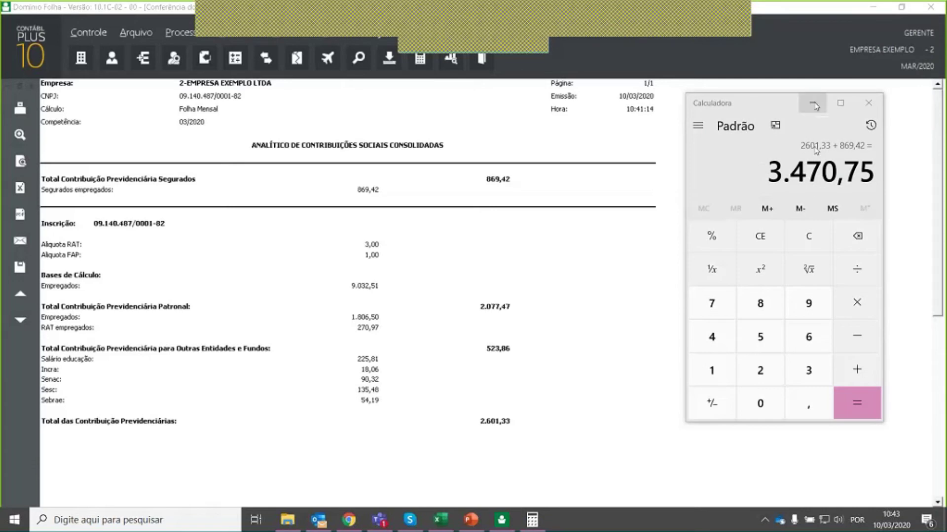
left_click(870, 103)
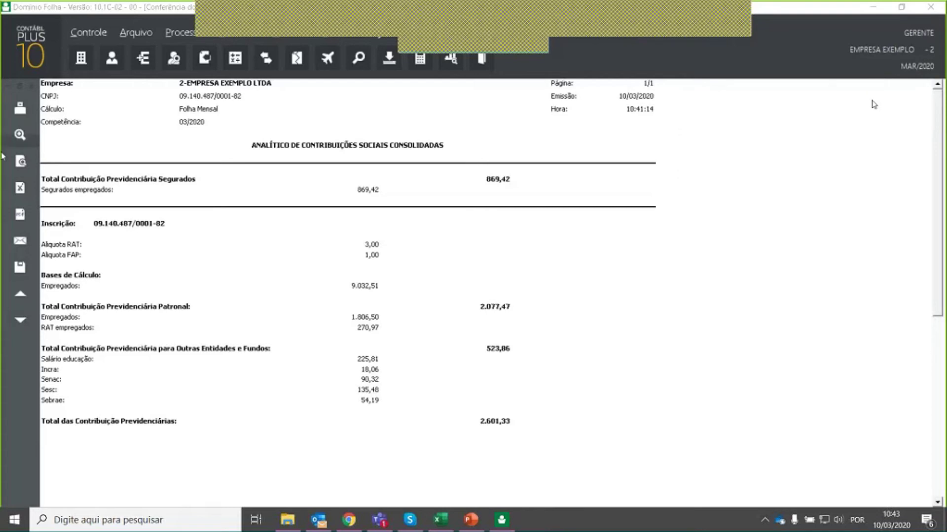
left_click(30, 87)
- Generate only the Analítico GPS report for 03/2020 and check its total payable
left_click(480, 275)
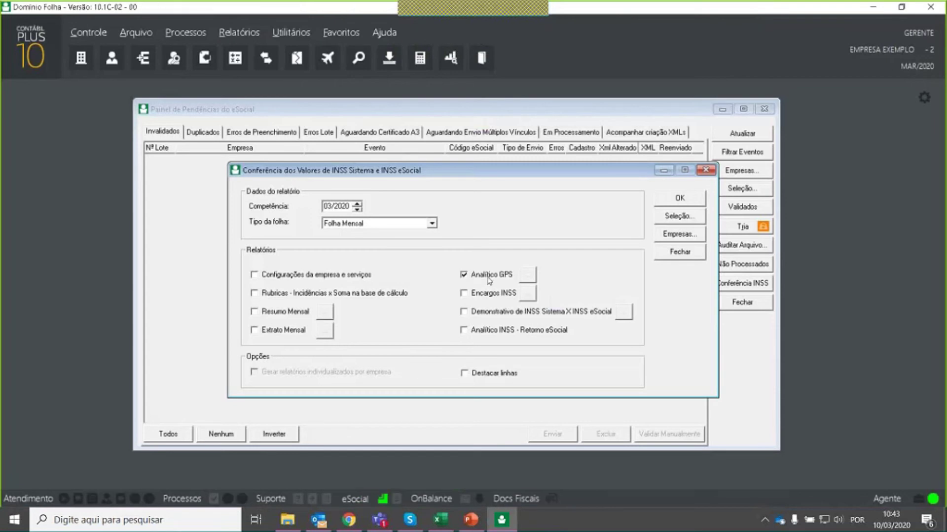
left_click(691, 203)
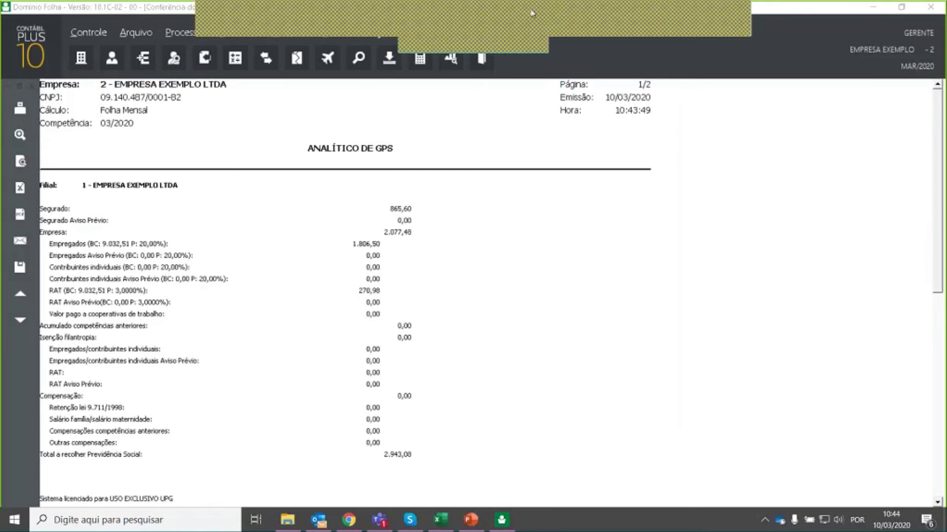
left_click_drag(938, 193, 942, 207)
scroll(620, 393, "down", 3)
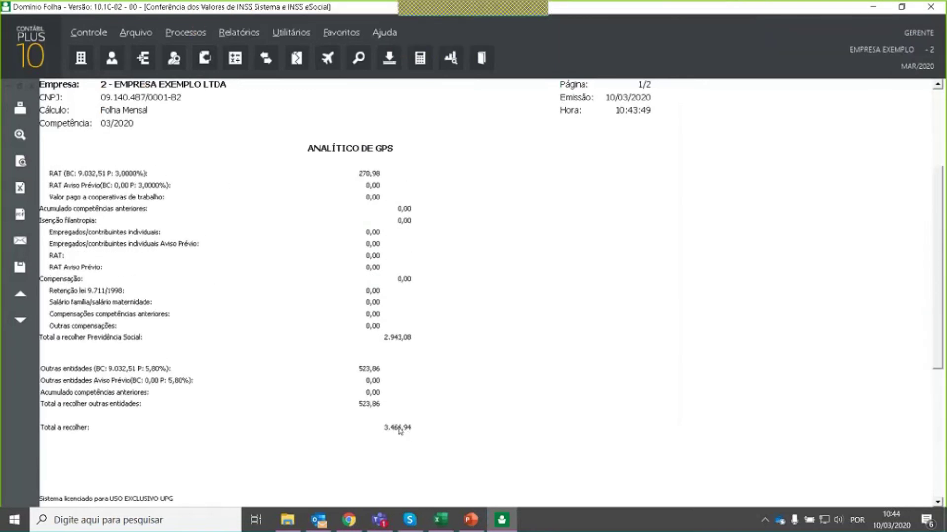
left_click(156, 515)
type("calc")
key("Return")
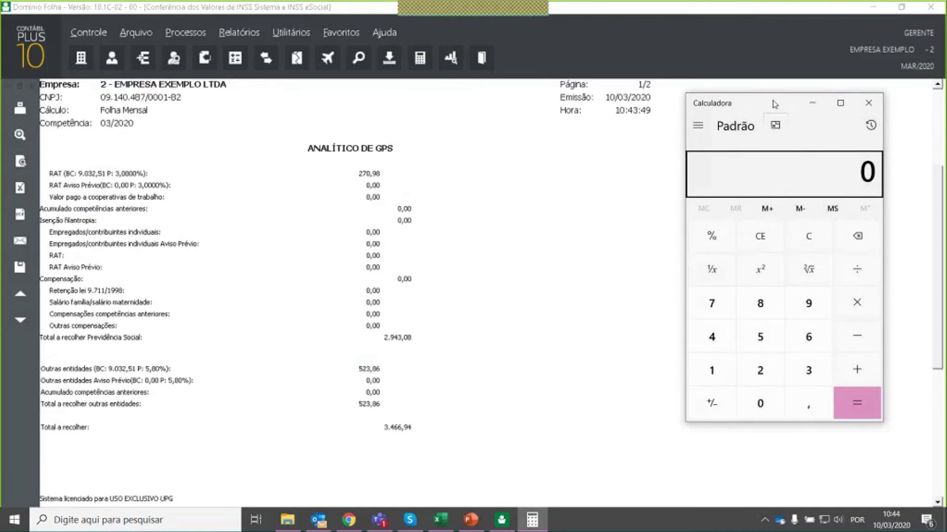
left_click_drag(774, 104, 772, 140)
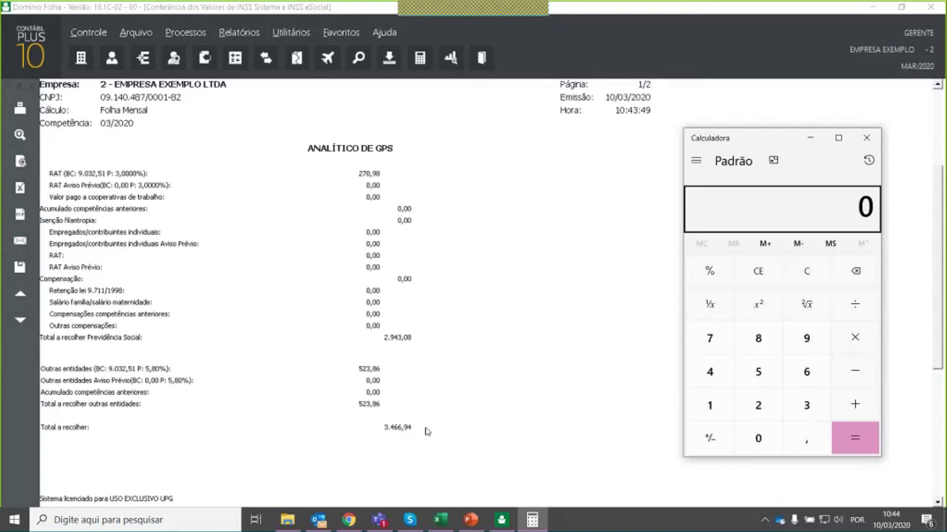
left_click(866, 138)
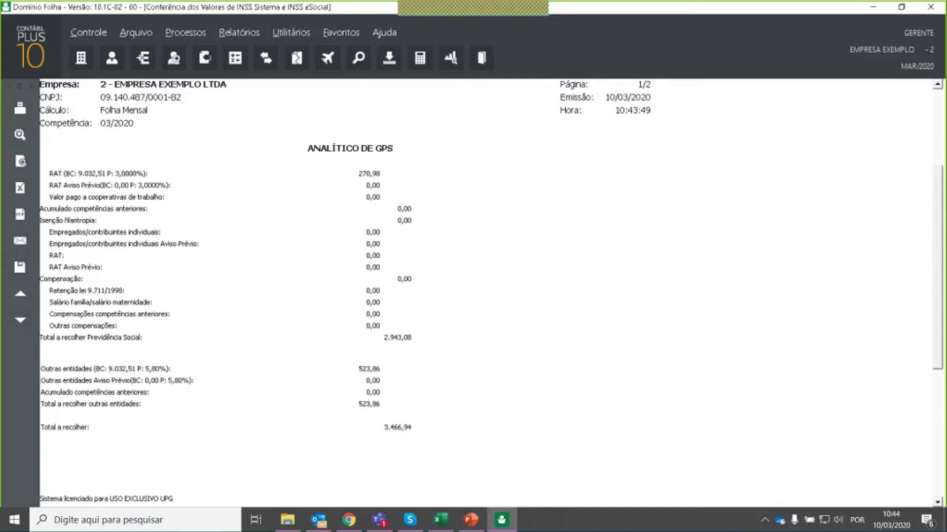
scroll(346, 291, "up", 10)
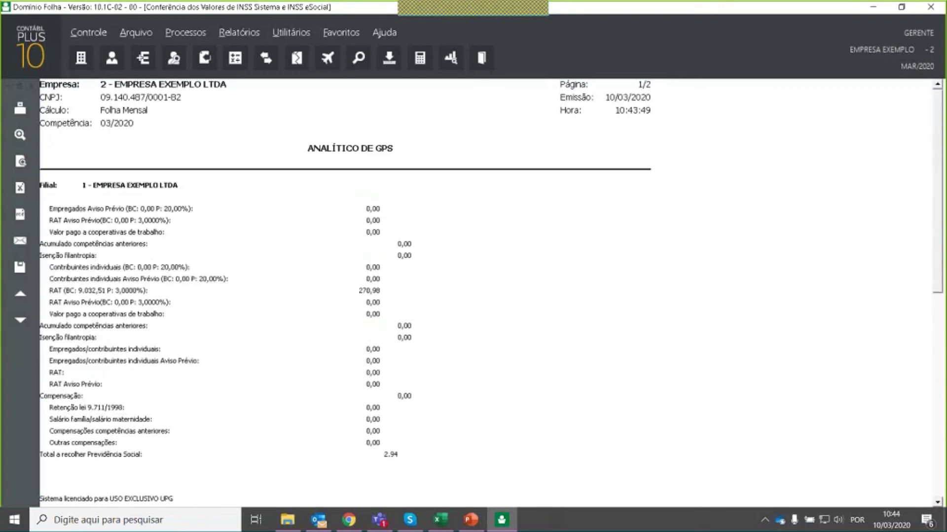
scroll(296, 296, "up", 5)
left_click(20, 135)
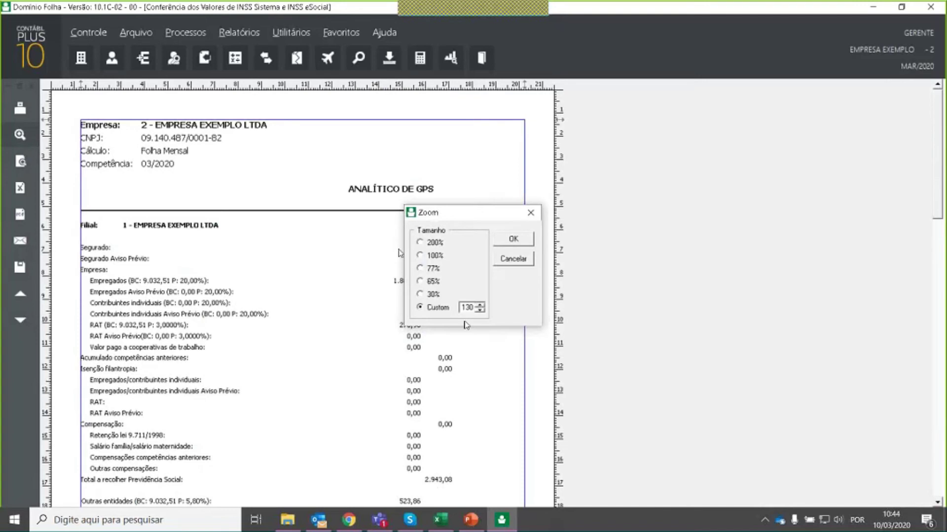
left_click(519, 260)
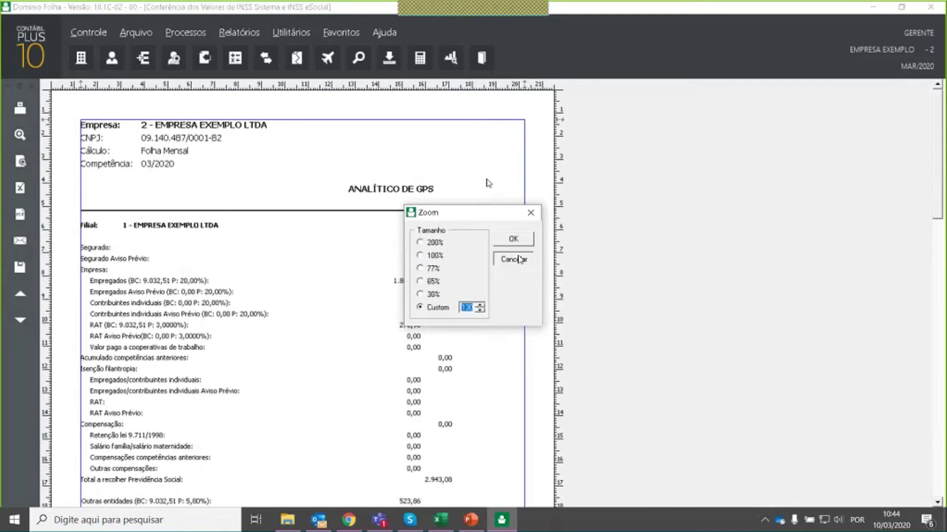
- Close the GPS report, generate it again and move its restored window clear of the INSS check dialog
left_click(19, 162)
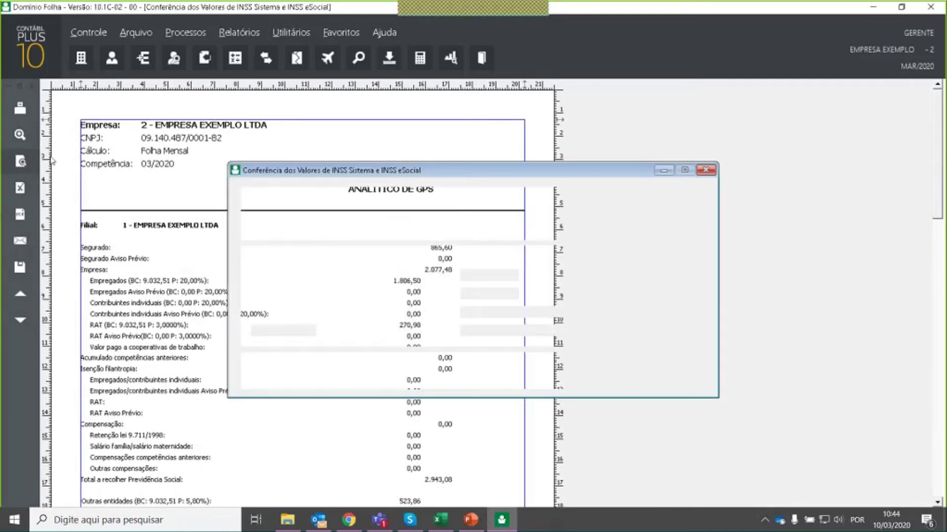
left_click(678, 198)
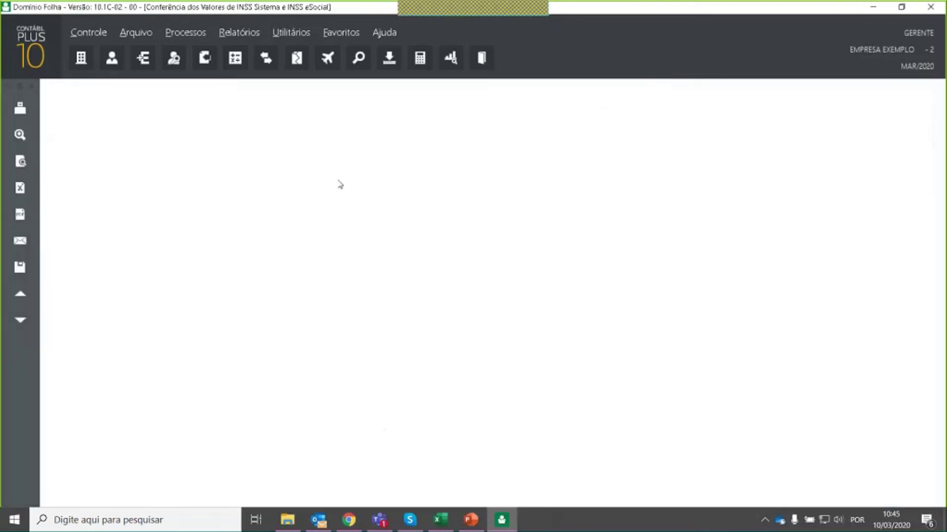
key("alt+Tab")
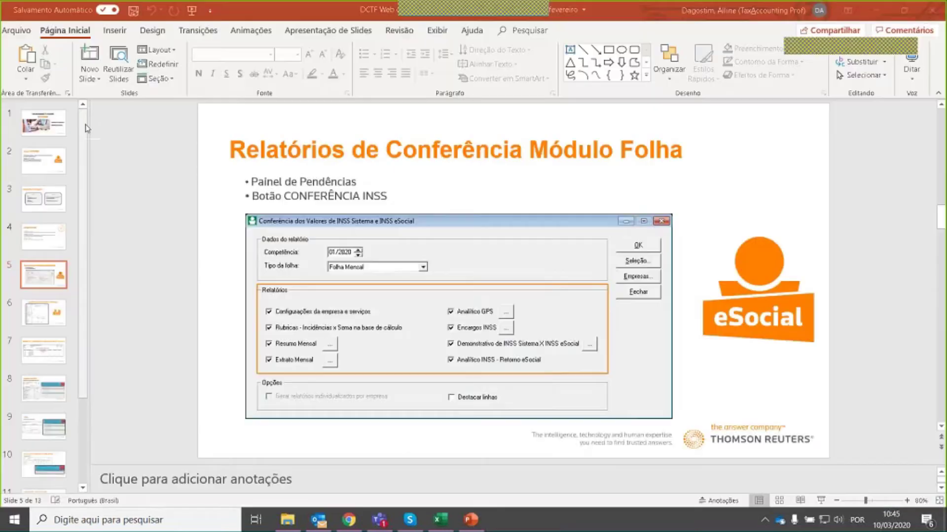
left_click(472, 520)
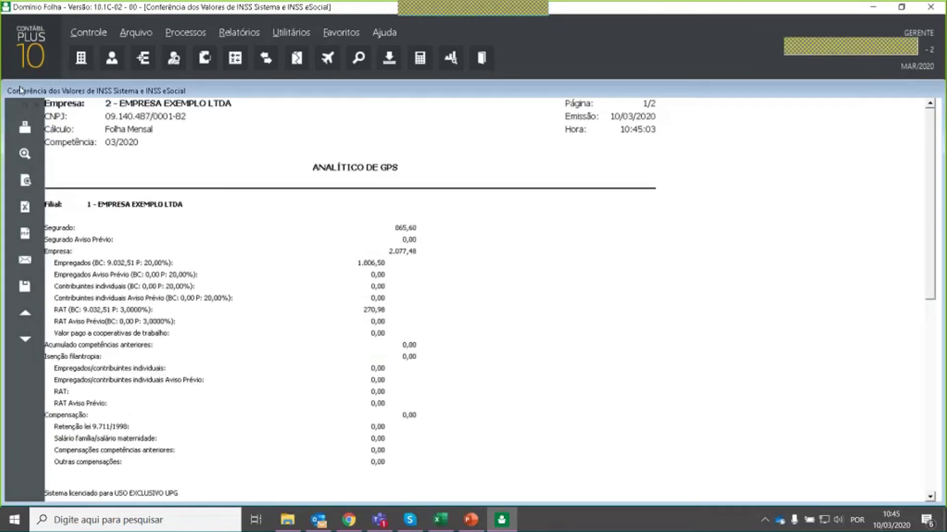
left_click_drag(252, 92, 203, 82)
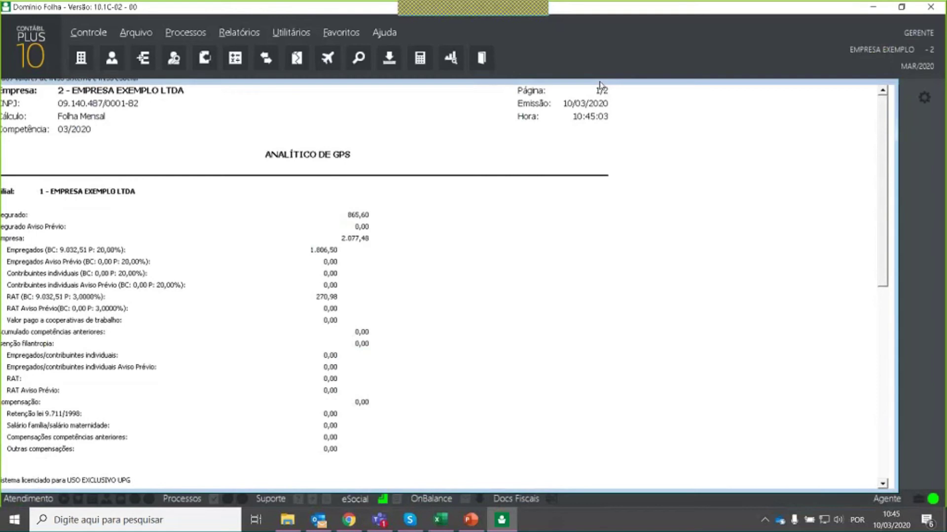
left_click_drag(599, 81, 619, 358)
- Generate only the Analítico INSS - Retorno eSocial report for 03/2020 and restore it to a floating window
left_click(543, 170)
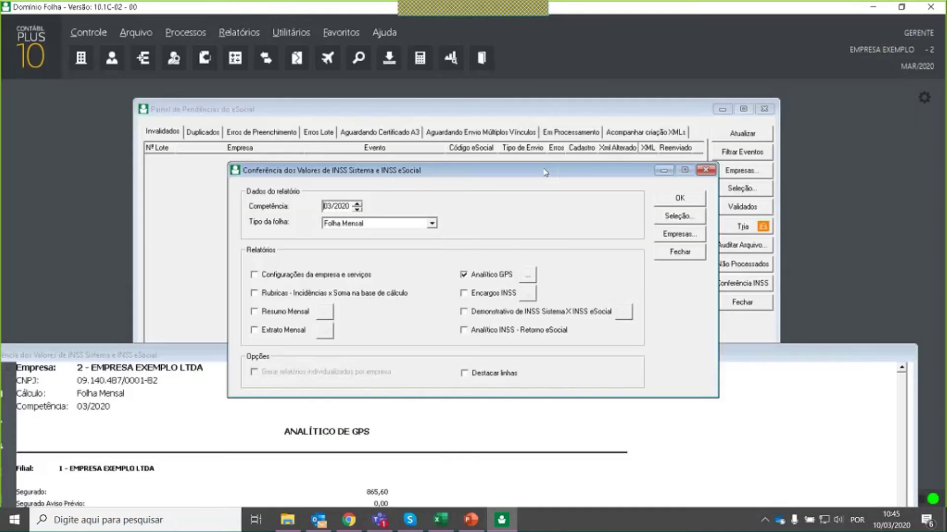
left_click_drag(569, 104, 568, 101)
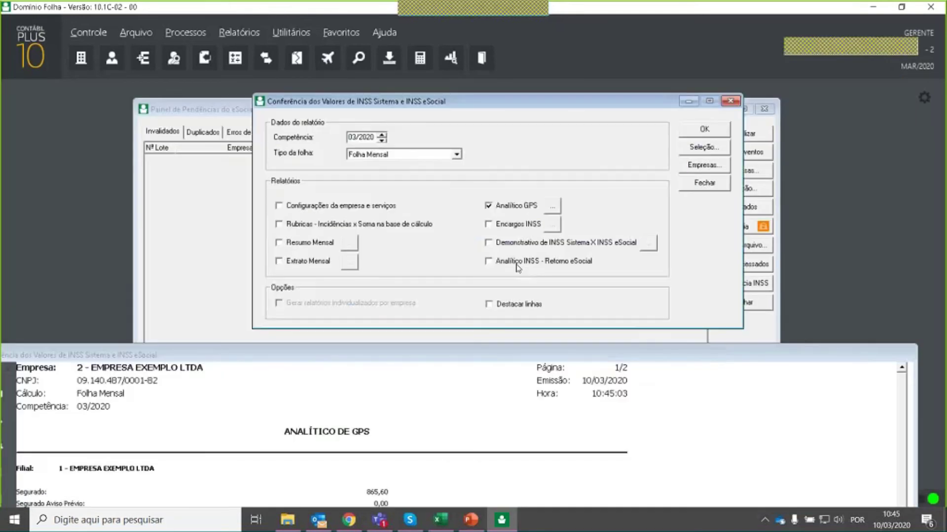
left_click(488, 261)
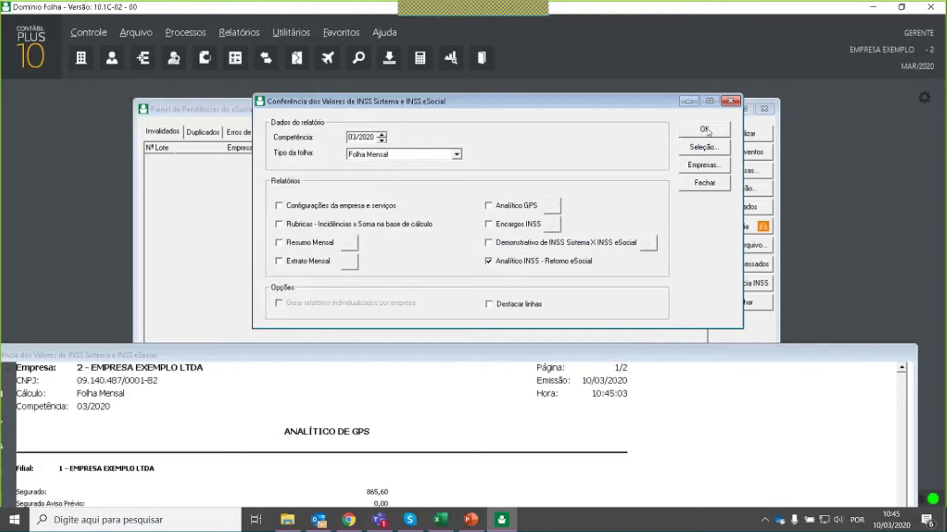
left_click(705, 129)
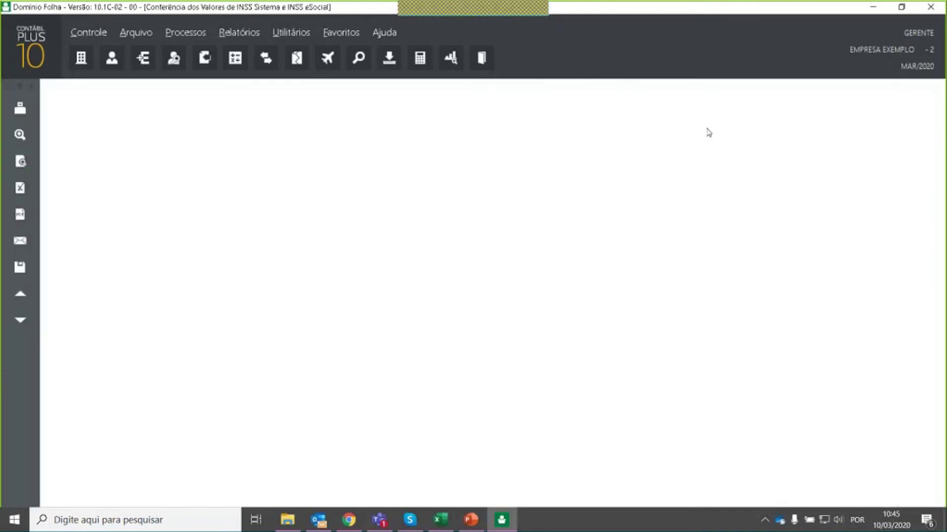
left_click(20, 89)
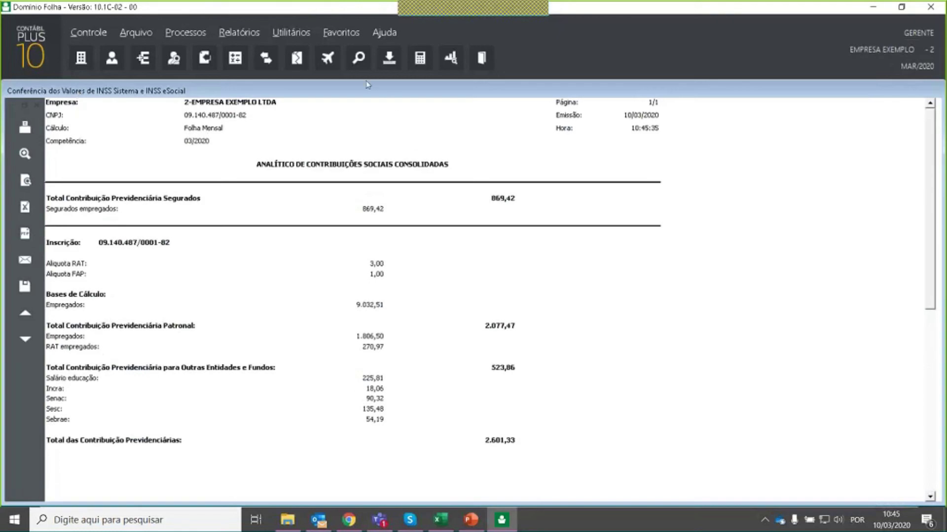
- Arrange the GPS report and the consolidated contributions report side by side
left_click_drag(80, 91, 478, 104)
left_click_drag(192, 92, 163, 356)
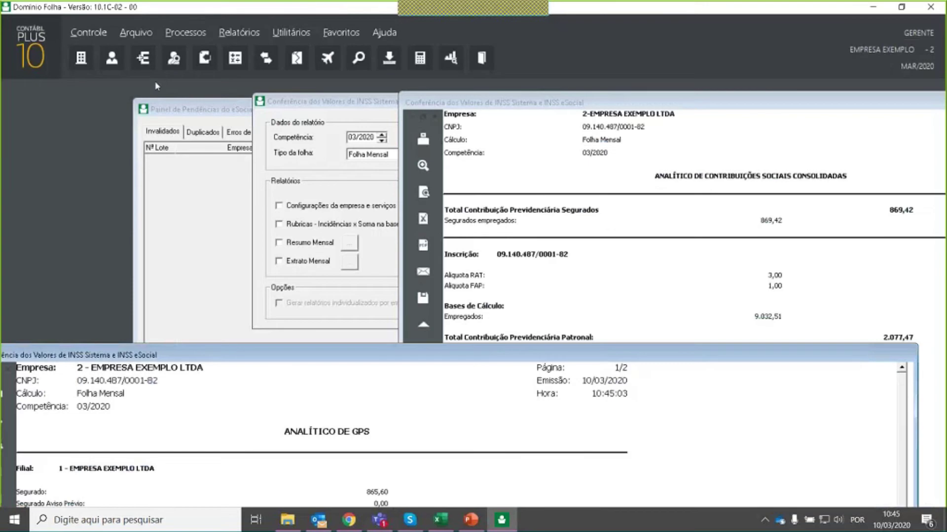
left_click_drag(152, 89, 154, 84)
left_click(902, 277)
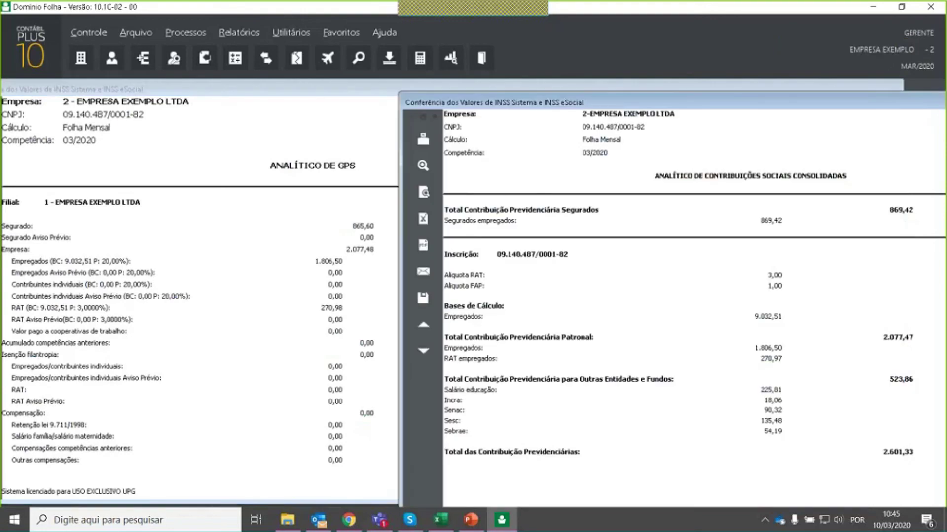
double_click(663, 82)
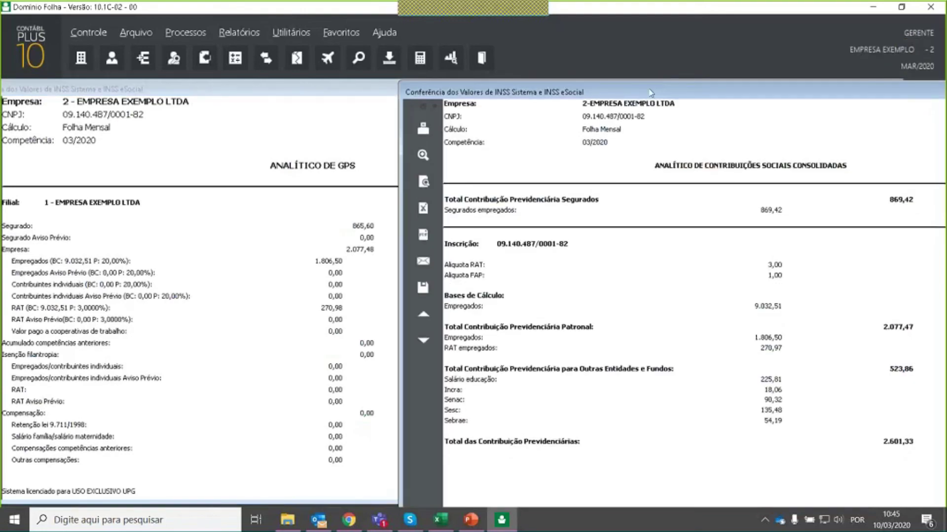
left_click_drag(641, 93, 628, 91)
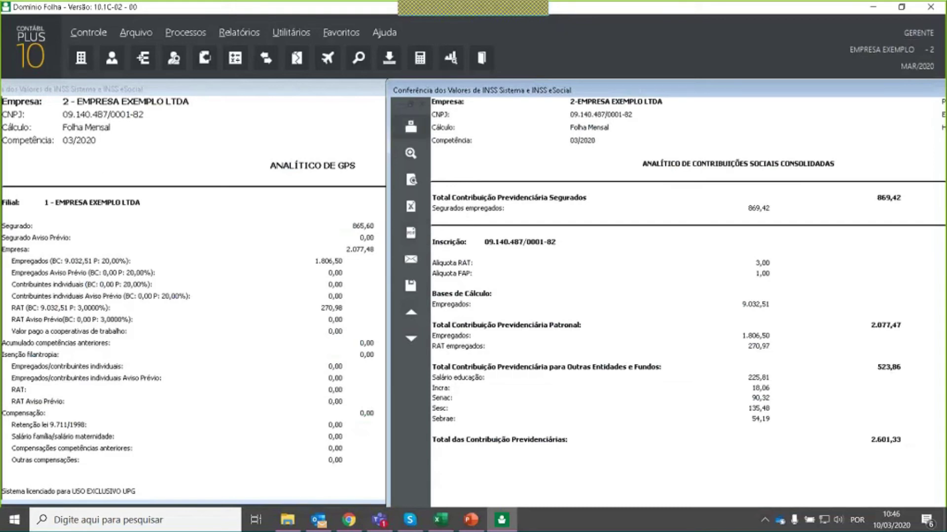
- Set the GPS report's zoom to 100% and move the consolidated contributions report closer alongside it
left_click(279, 223)
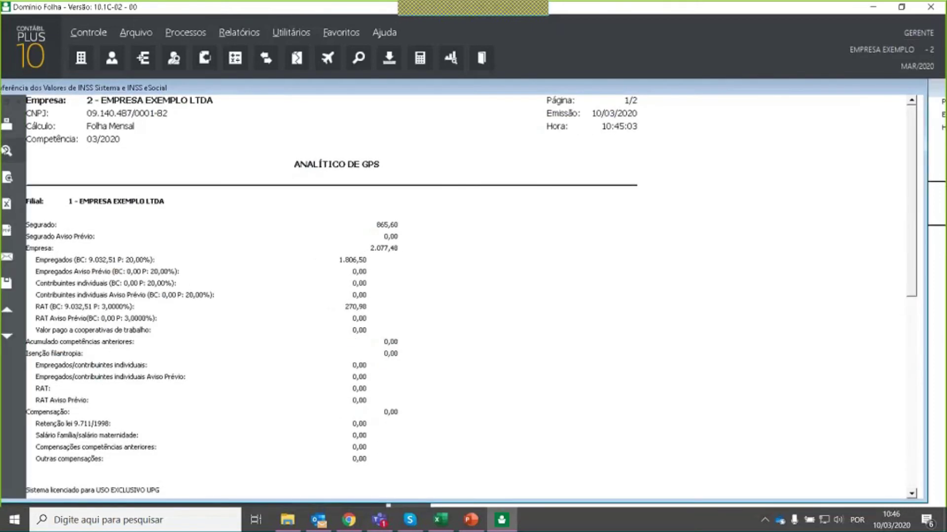
left_click(6, 151)
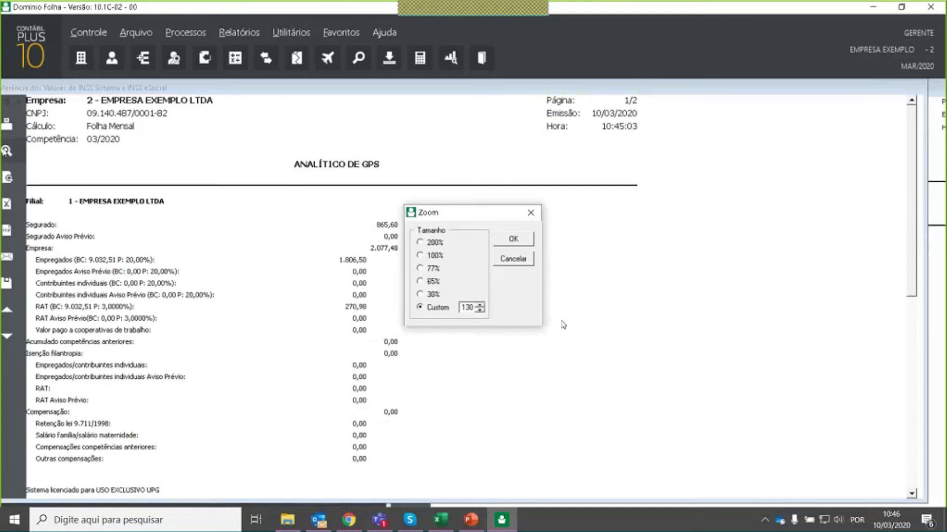
left_click(434, 256)
left_click(514, 242)
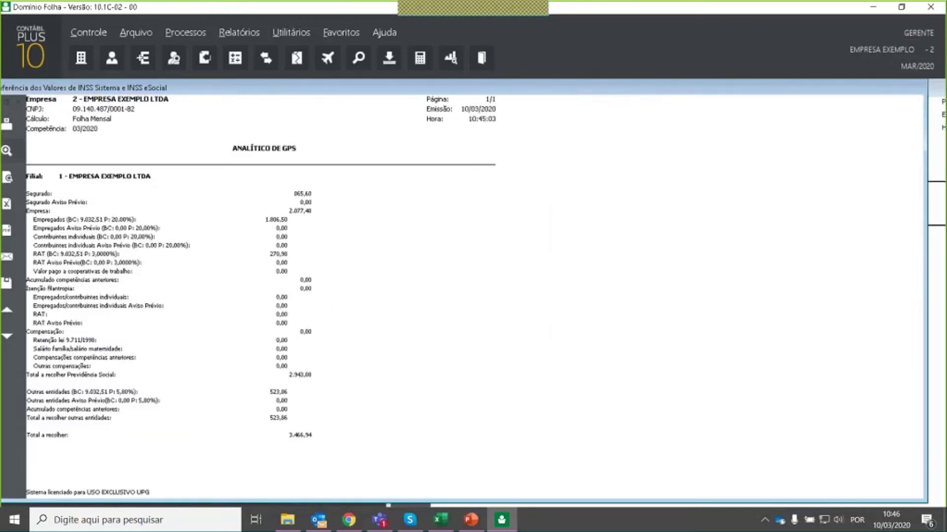
mouse_move(501, 519)
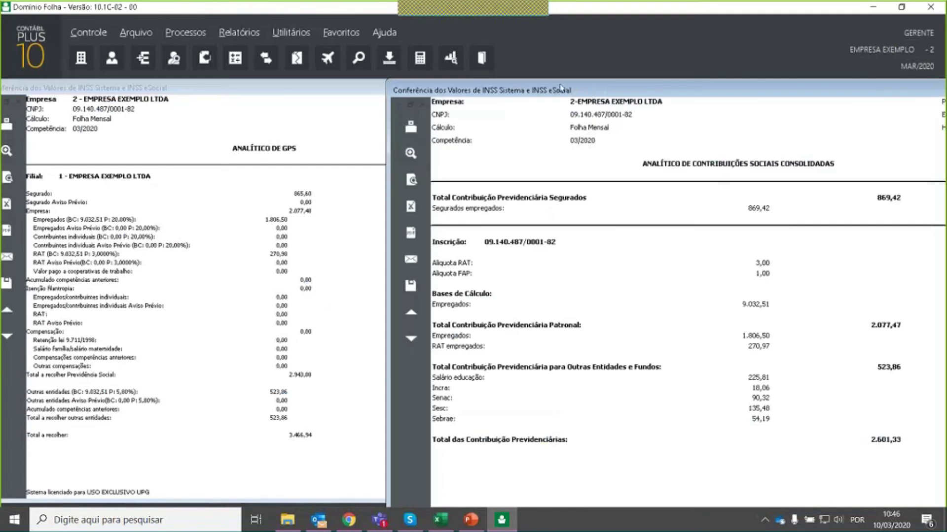
left_click_drag(560, 87, 517, 85)
- Open the Windows calculator, add 869,42 and 2601,33 from the consolidated contributions report, then minimize the calculator
left_click(153, 528)
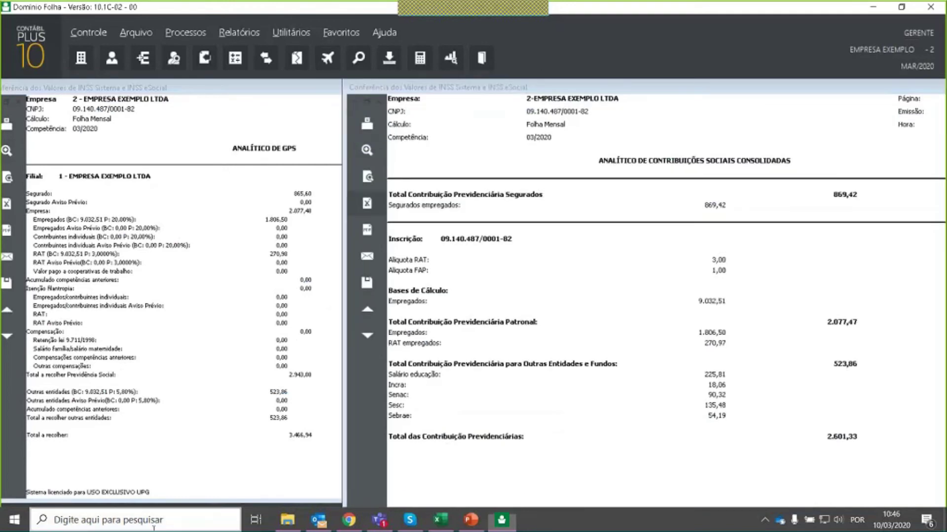
type("cal")
key("Return")
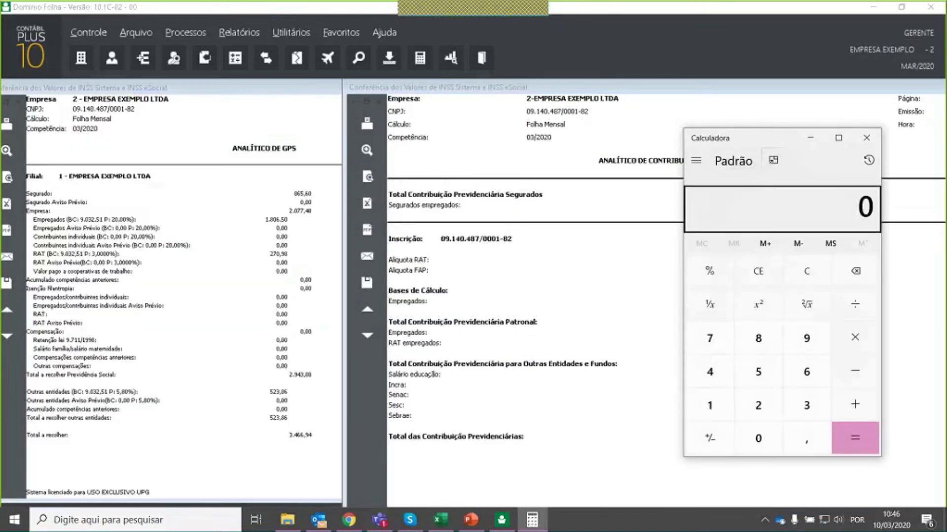
type("869")
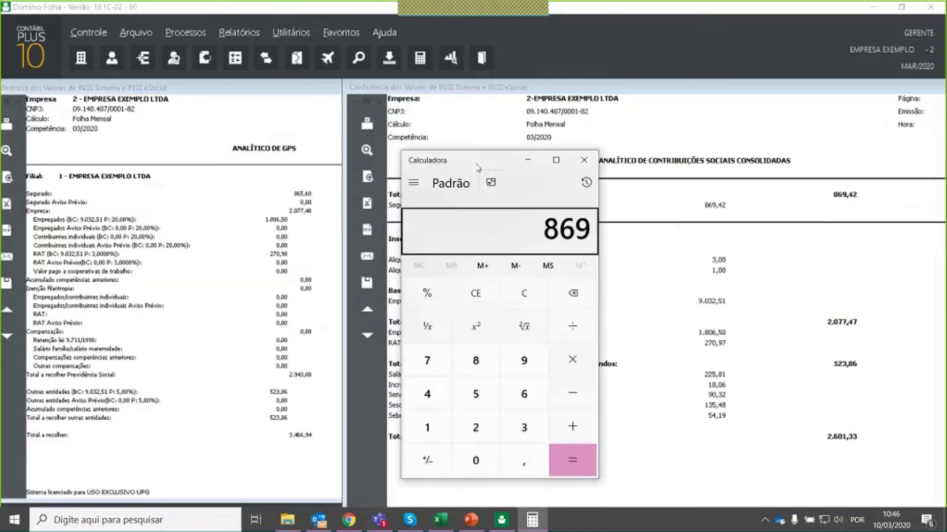
type(",42 + 2601,3")
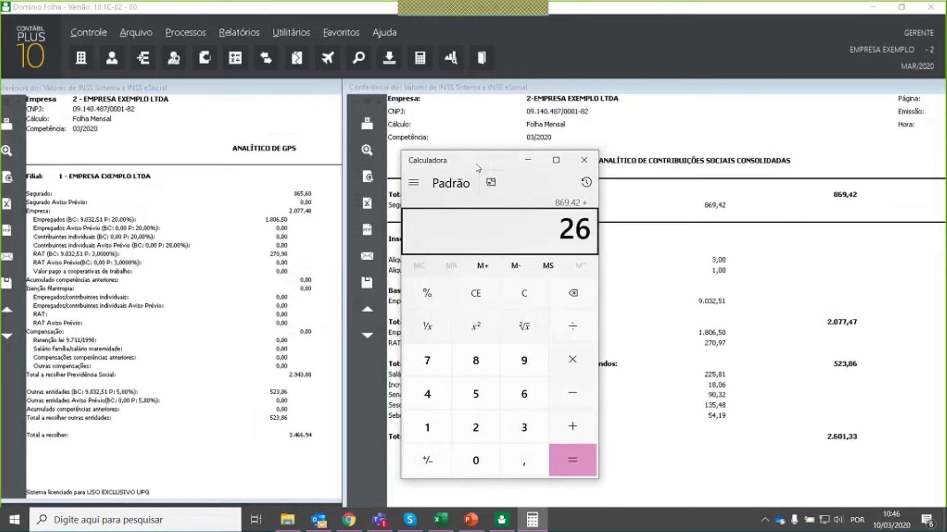
type("3")
key("Return")
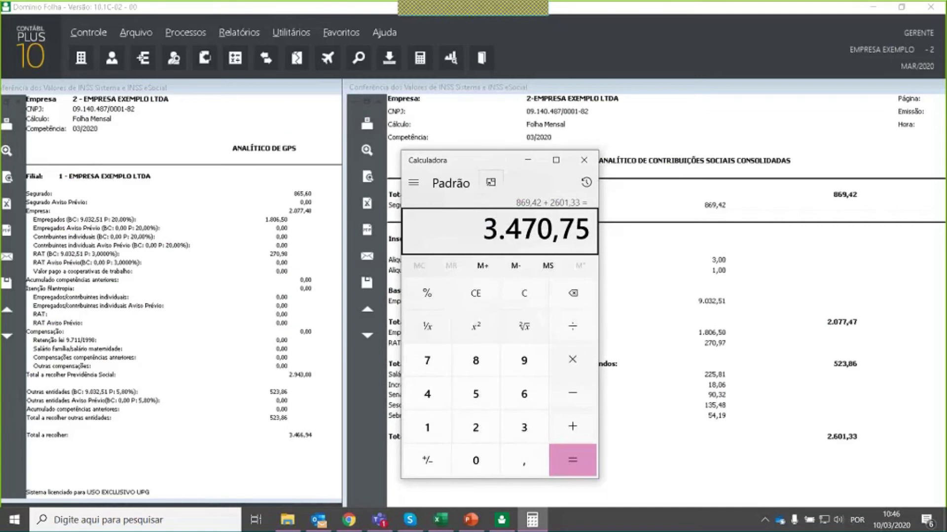
left_click_drag(494, 162, 415, 358)
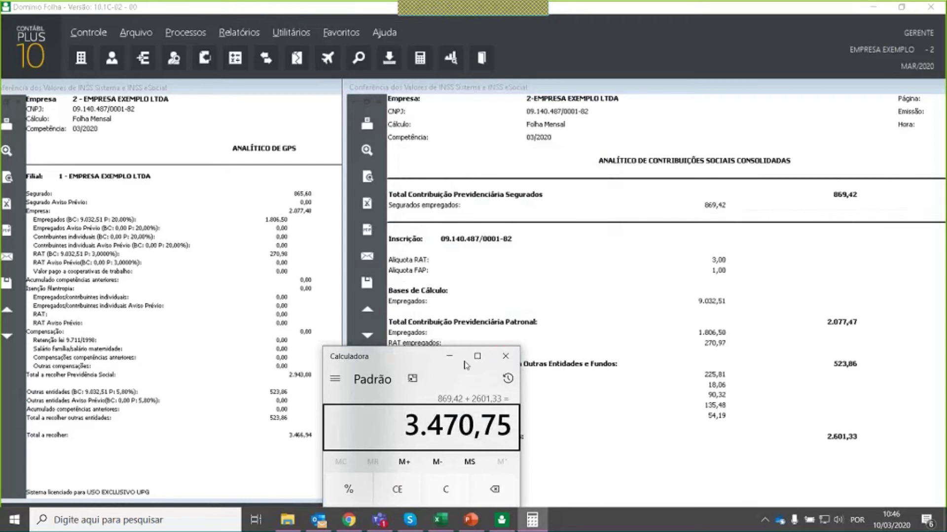
left_click(450, 356)
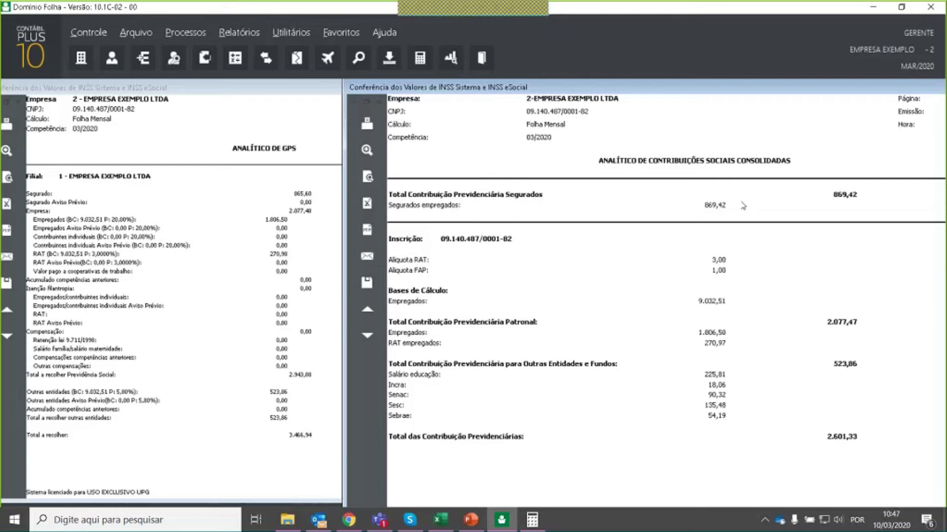
- Close both floating reports, the INSS check dialog and the eSocial pending items panel
left_click(326, 73)
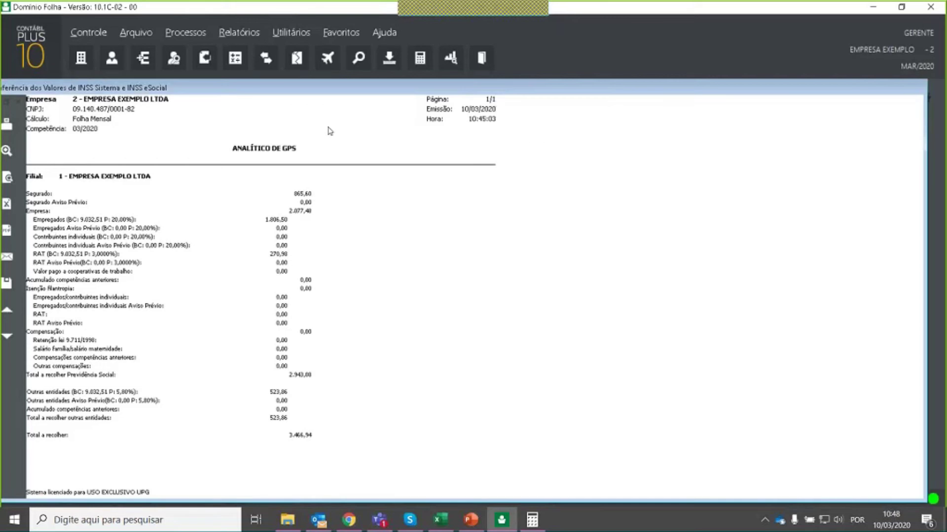
left_click(16, 102)
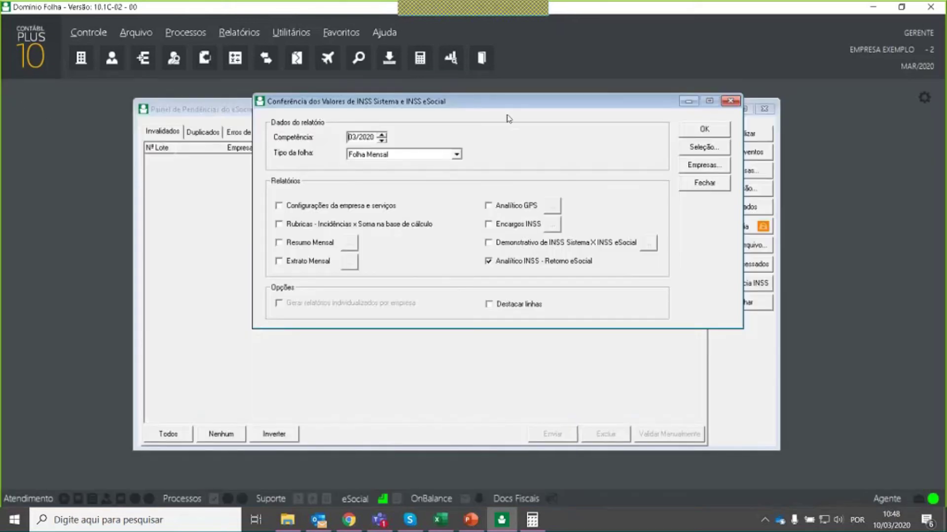
left_click(730, 101)
left_click(765, 109)
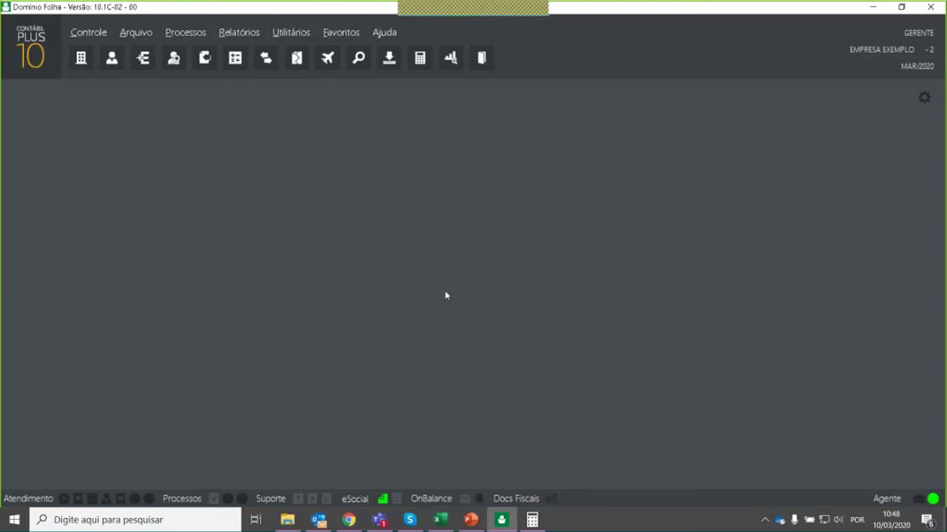
- Reopen the INSS check from the eSocial pending items panel and keep only Demonstrativo de INSS Sistema X INSS eSocial selected
left_click(386, 496)
left_click(757, 298)
left_click(385, 498)
left_click(735, 284)
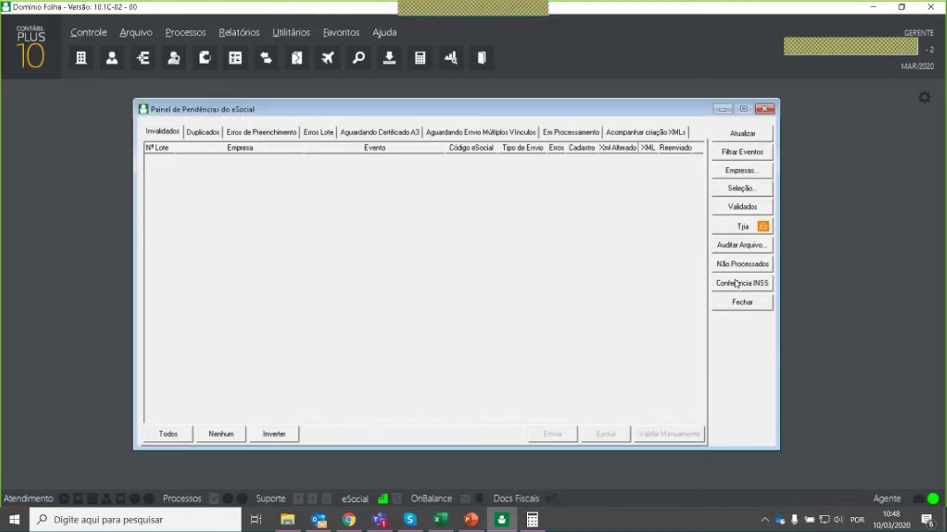
left_click(274, 315)
left_click(282, 331)
left_click(485, 280)
left_click(491, 293)
left_click(499, 337)
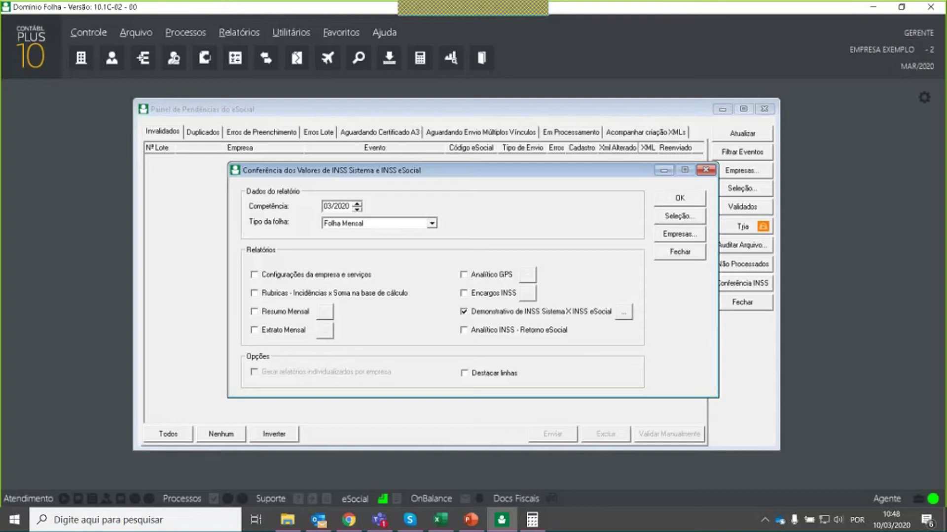
- Turn off the restriction to employees with divergent values and generate the Demonstrativo for 03/2020
left_click(623, 314)
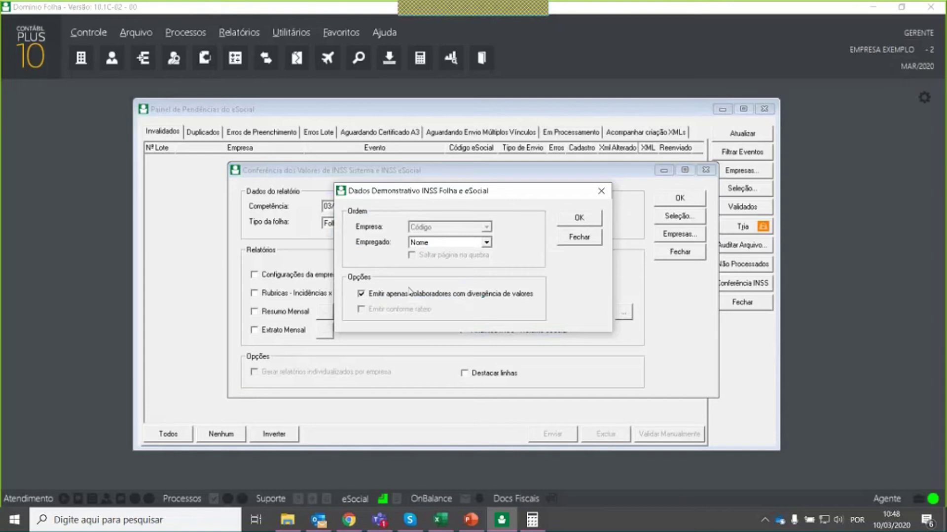
left_click(593, 222)
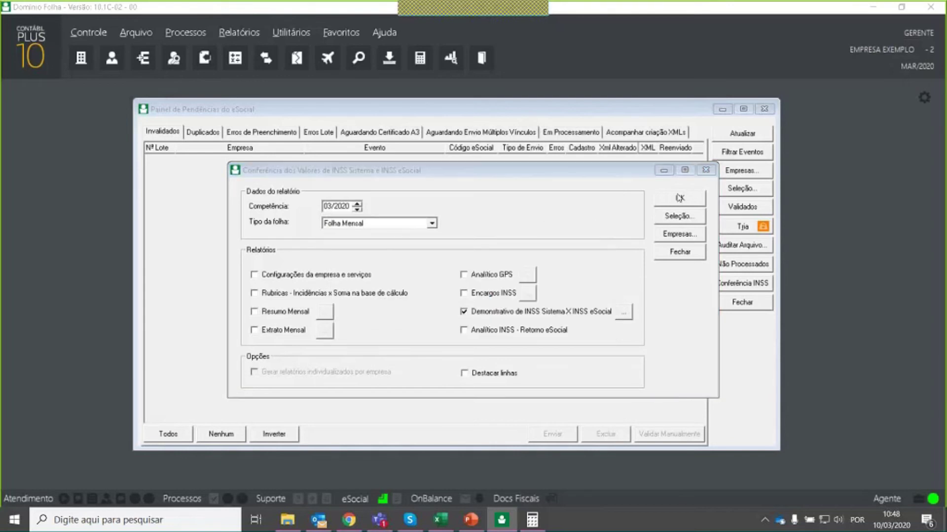
left_click(679, 198)
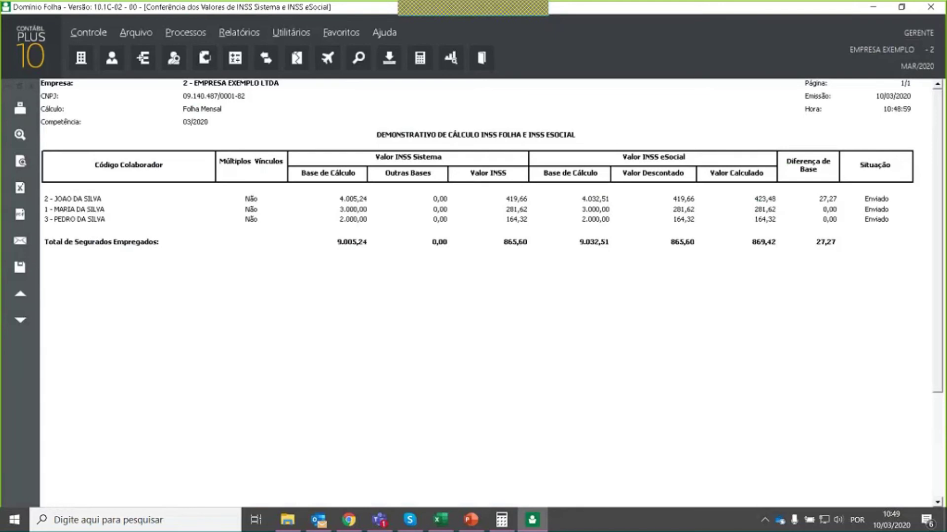
- Close the report and generate the Demonstrativo again, restricted to employees with divergent values
left_click(32, 84)
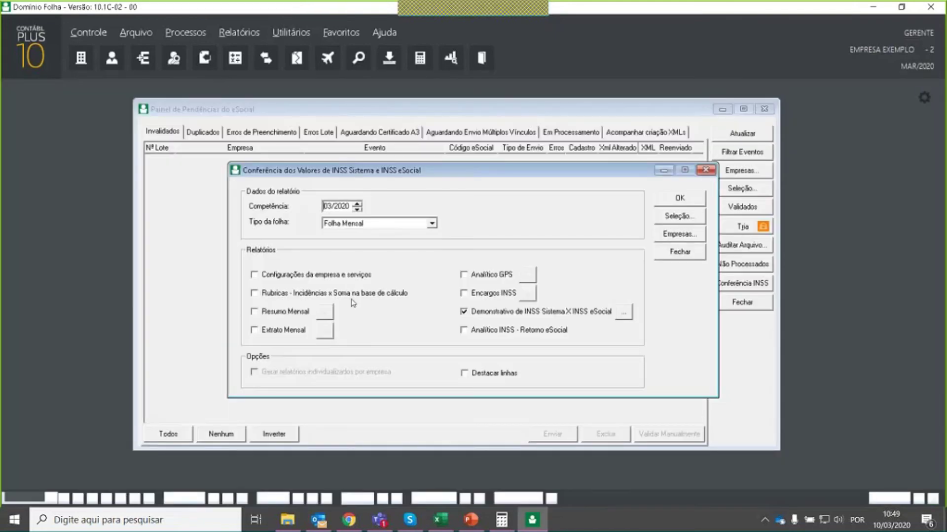
left_click(462, 330)
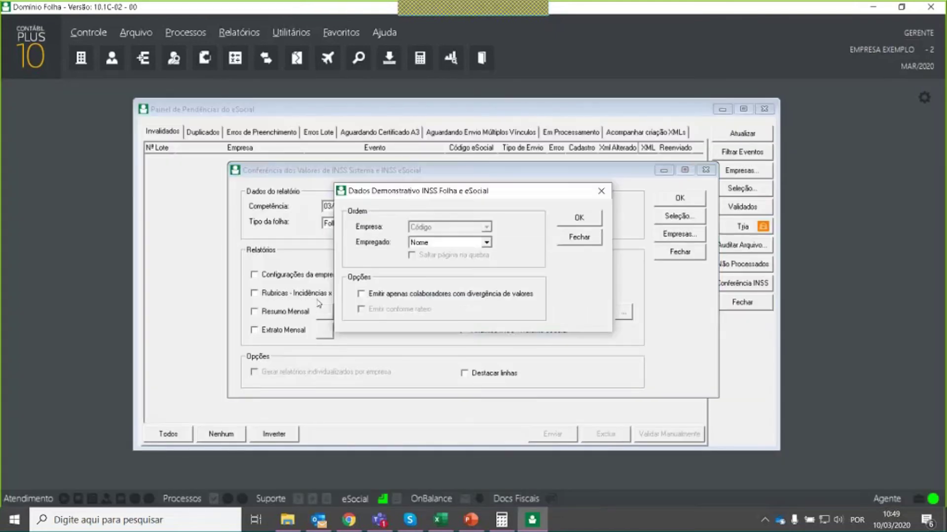
left_click(588, 215)
left_click(679, 198)
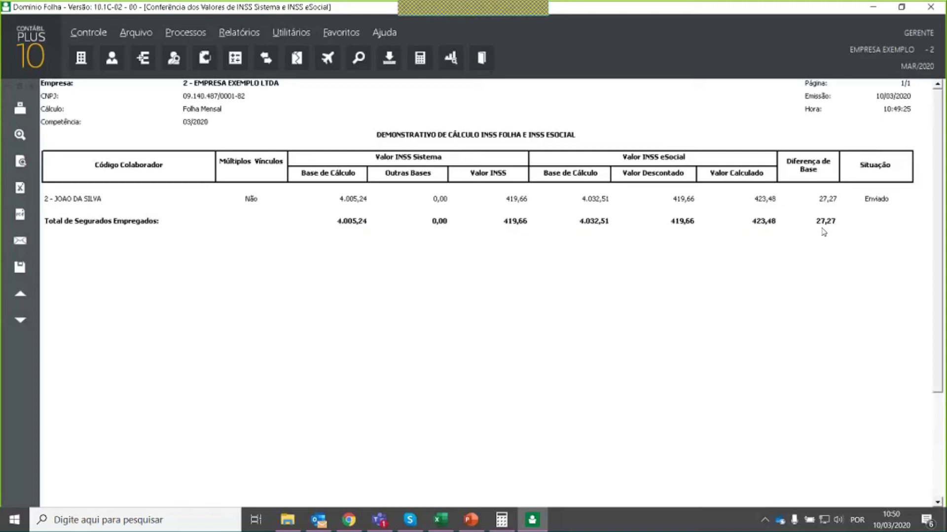
- Look up the 03/2020 monthly payroll receipt of the employee with code 2
left_click(360, 60)
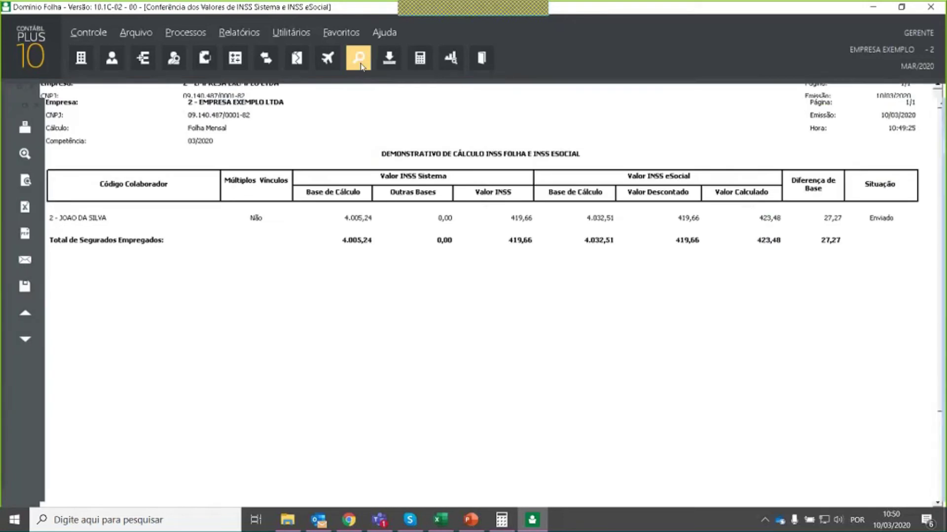
type("2")
key("Tab")
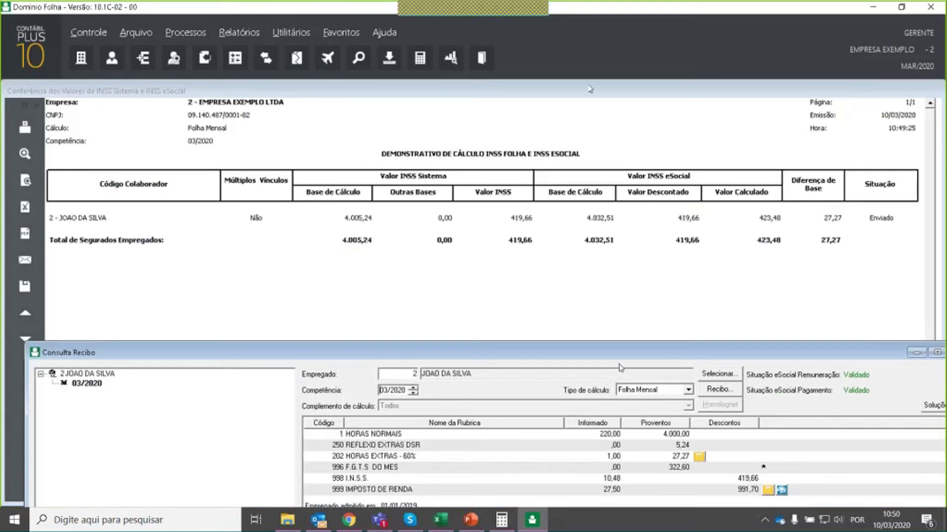
key("Escape")
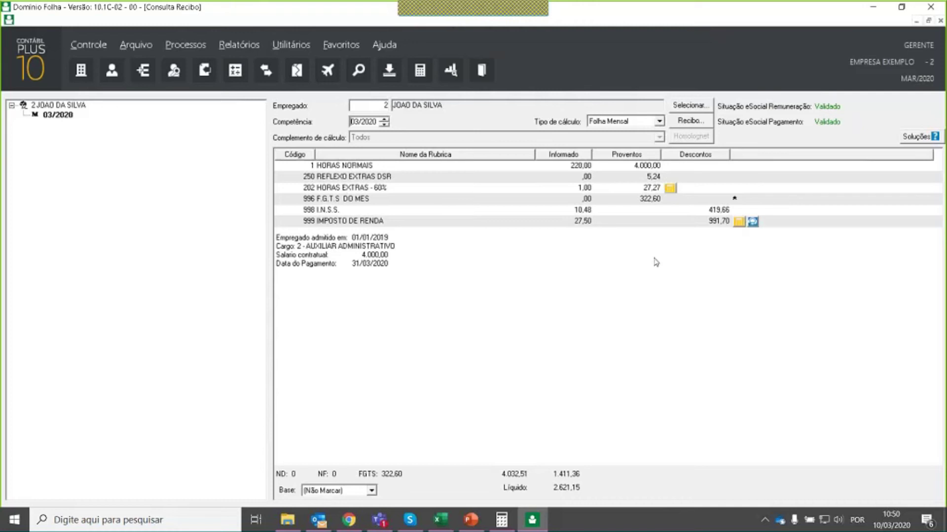
- Move the calculator clear of the receipt's items and mark the rubrics that form the INSS Mensal base
left_click(501, 520)
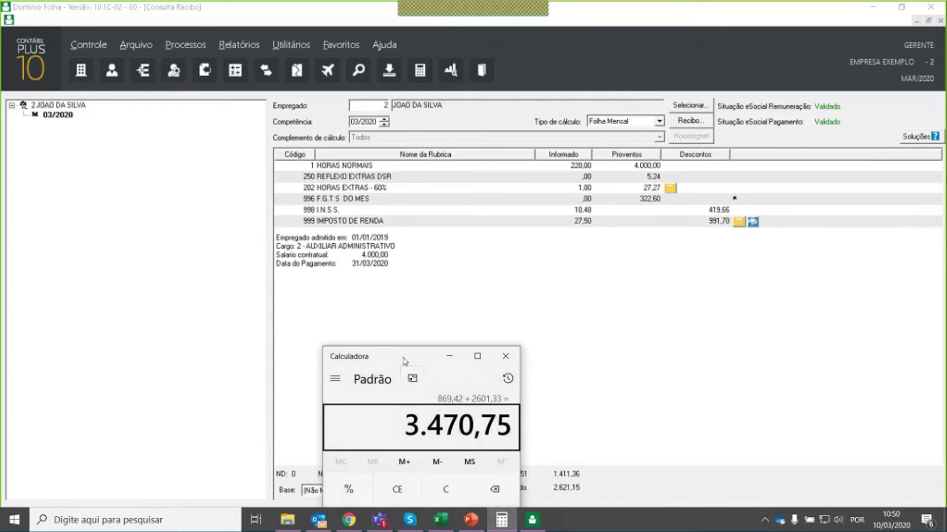
left_click_drag(385, 356, 102, 139)
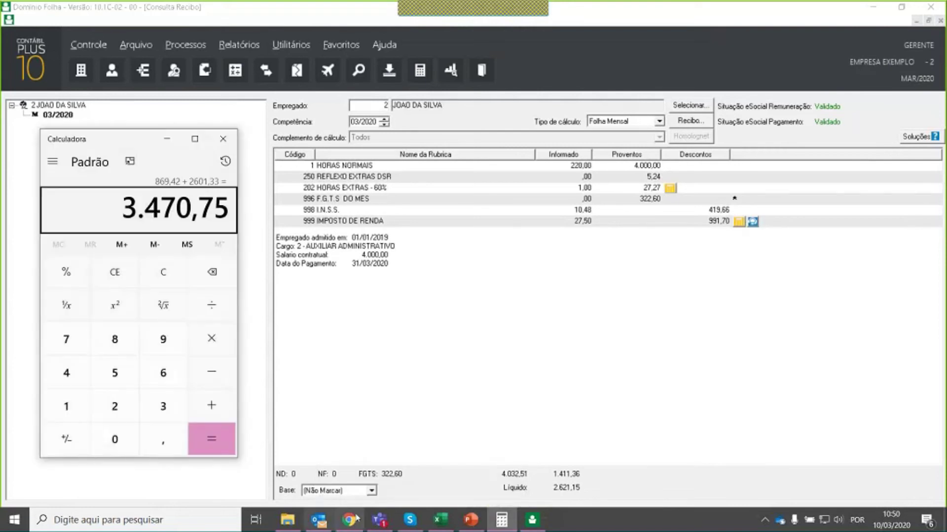
left_click(370, 491)
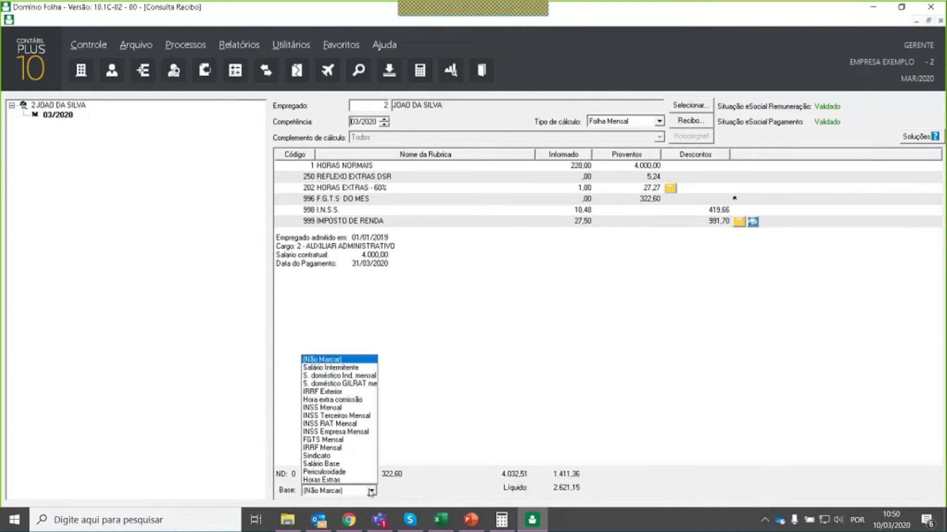
left_click(333, 408)
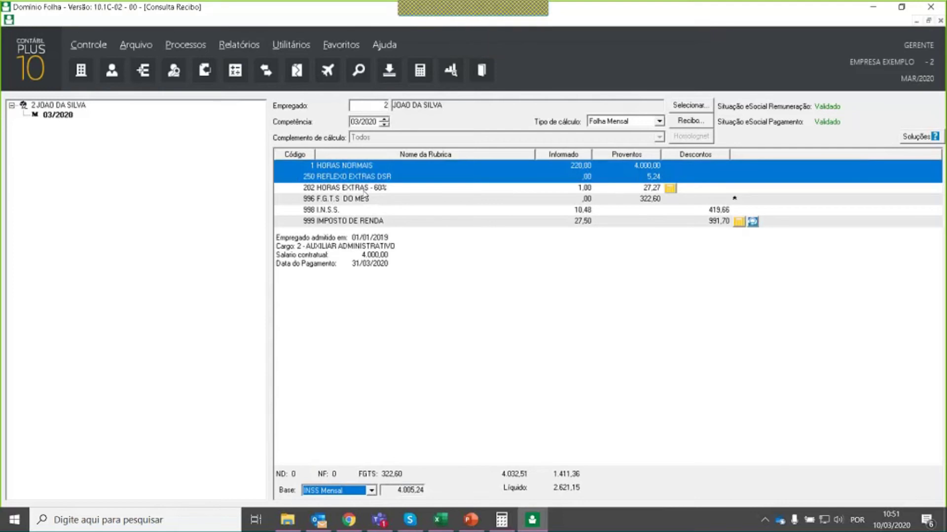
- Add the marked rubrics 4000 and 5,24 in the calculator, then add the 27,27 of HORAS EXTRAS - 60%
left_click(505, 524)
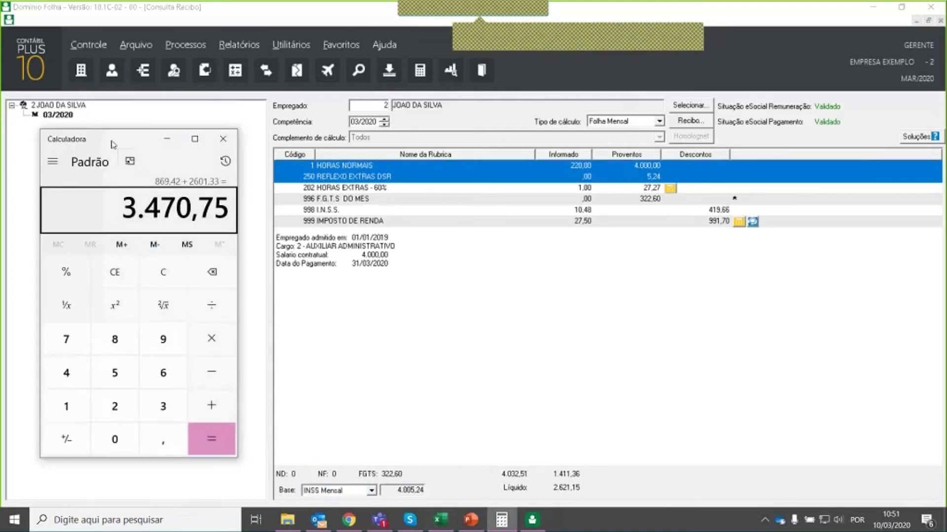
left_click_drag(113, 144, 123, 144)
key("Delete")
type("4000 + ")
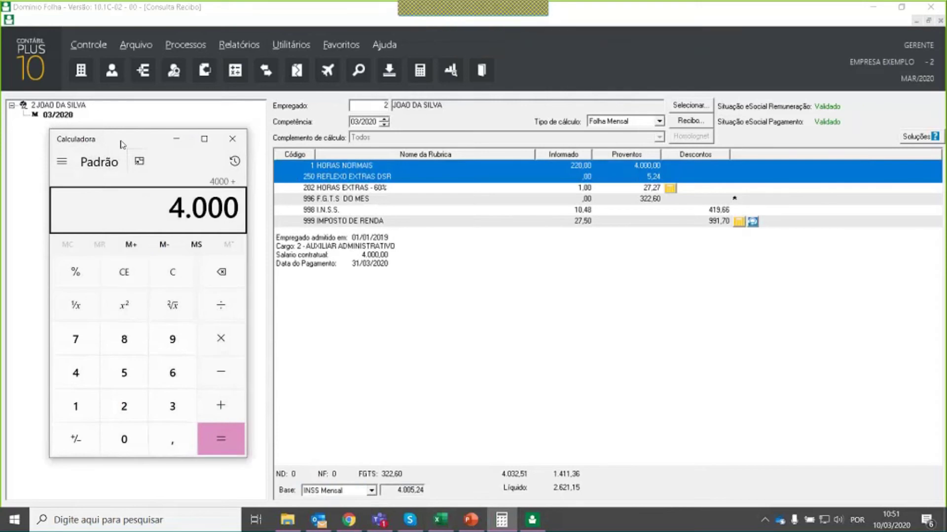
type("5,24")
key("Return")
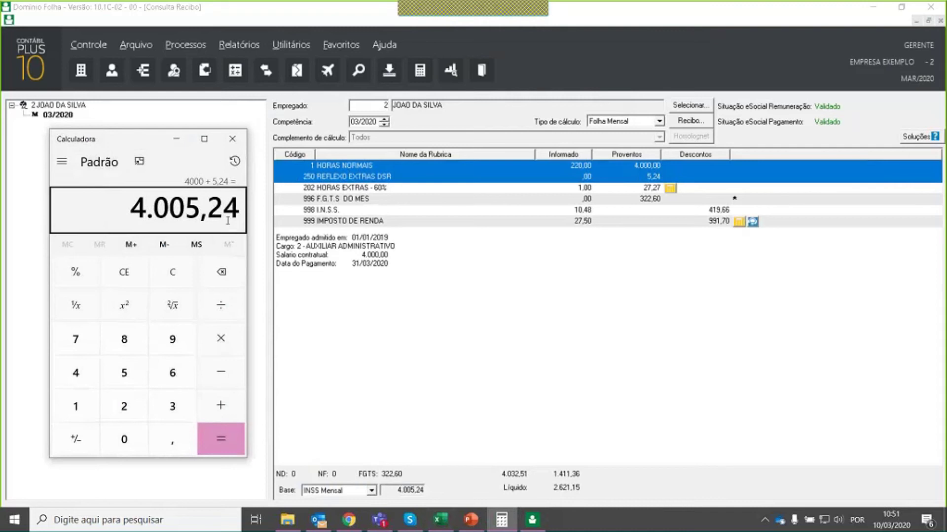
key("plus")
type("27,27")
key("Return")
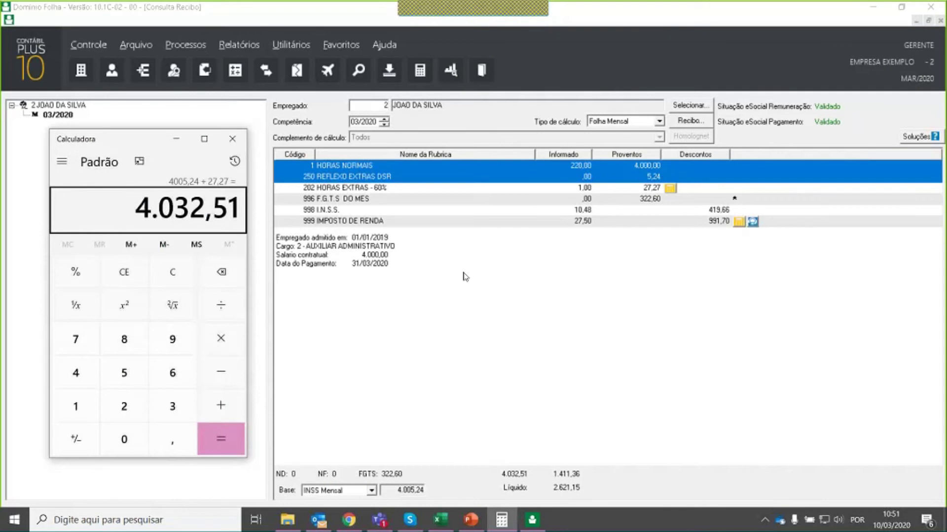
- Generate the Analítico INSS report from the eSocial closing event return for 03/2020, then close it and its dialog
left_click(239, 44)
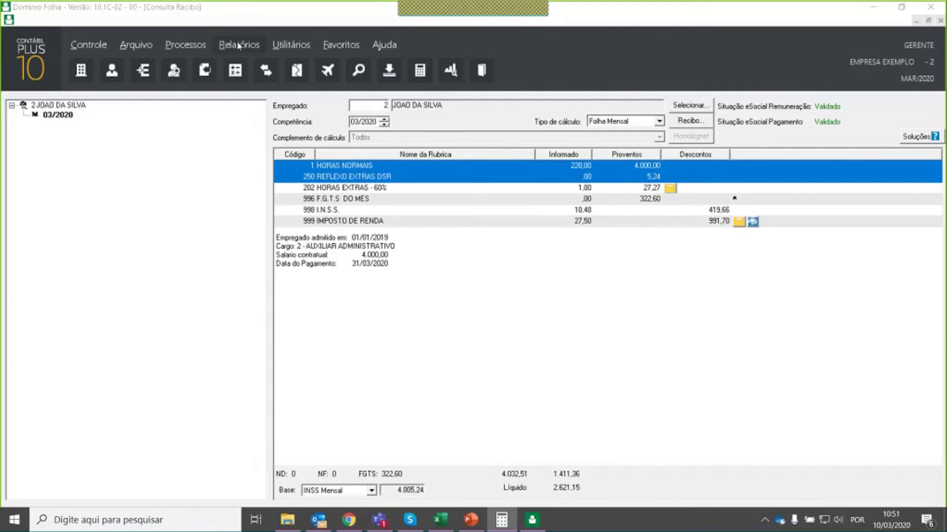
left_click(239, 45)
mouse_move(270, 83)
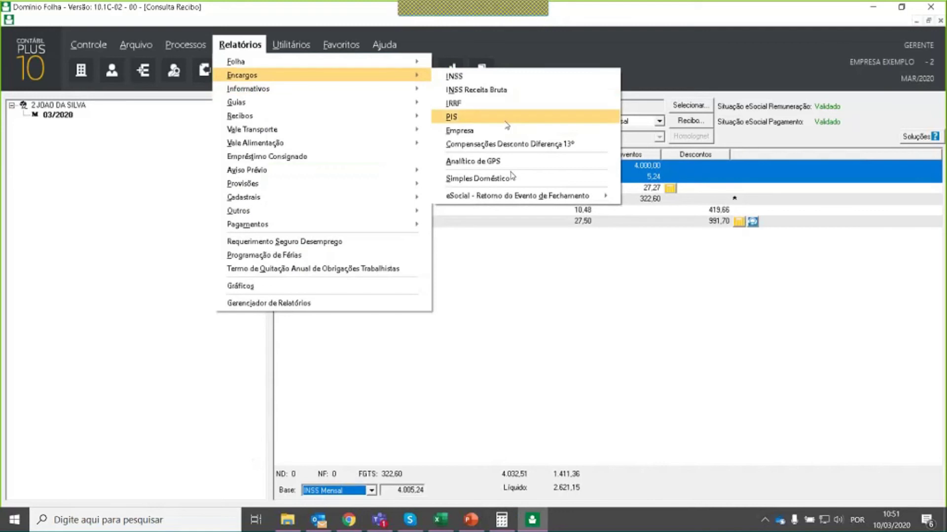
mouse_move(541, 196)
left_click(663, 197)
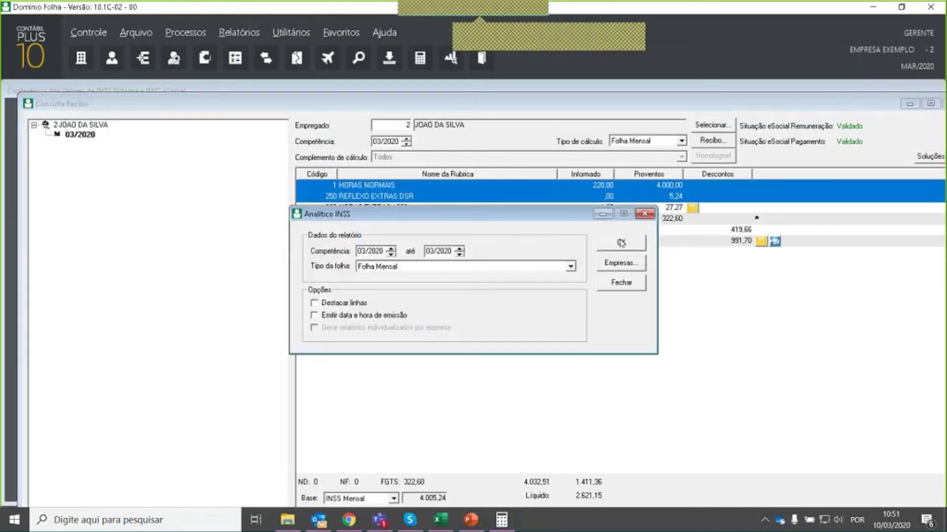
left_click(621, 243)
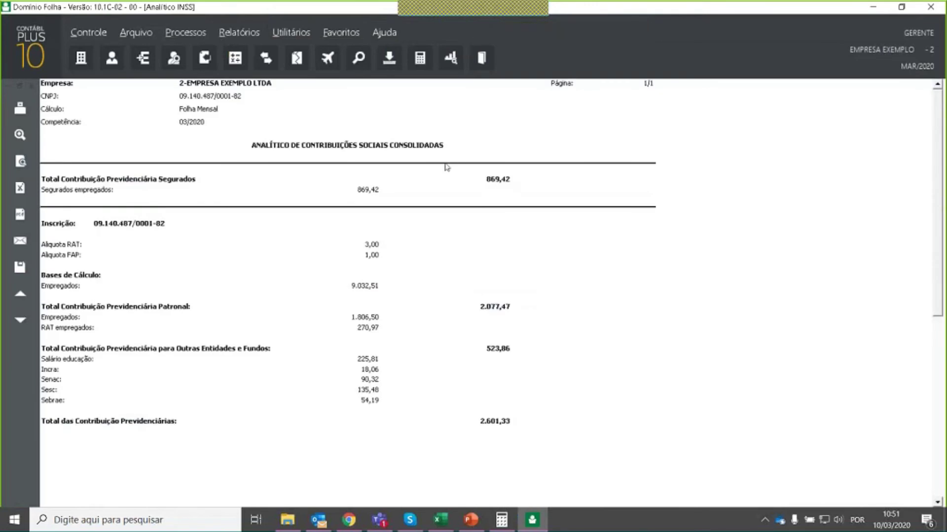
key("Escape")
key("Escape")
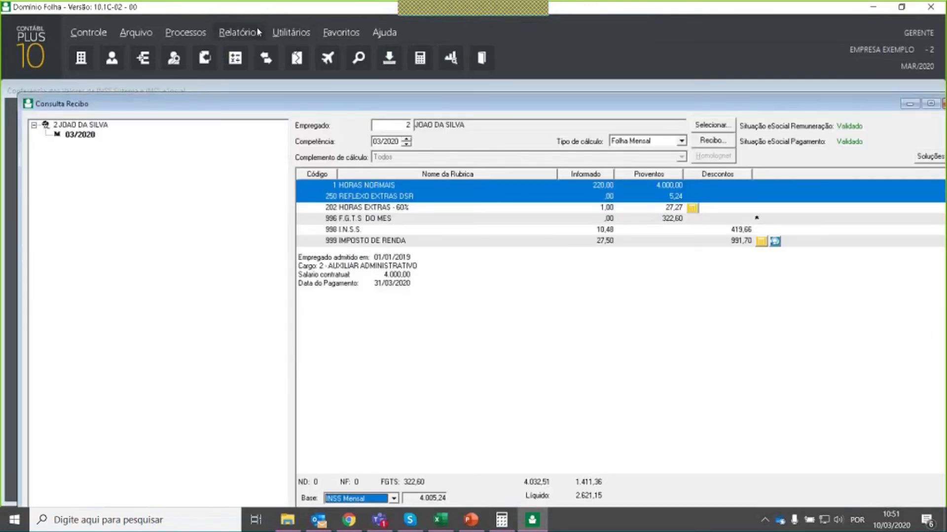
- Generate the Demonstrativo de INSS Folha e INSS eSocial for the 03/2020 Folha Mensal
left_click(239, 32)
mouse_move(273, 52)
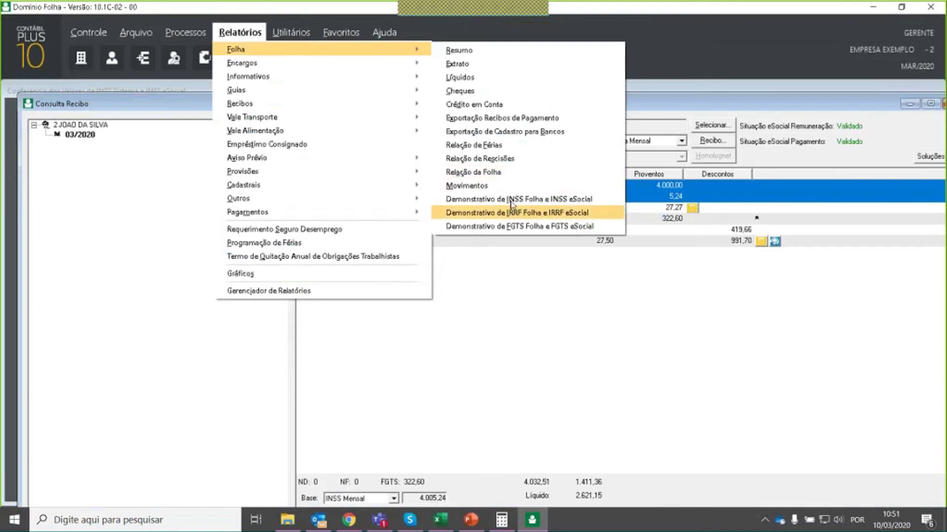
left_click(514, 199)
left_click(616, 209)
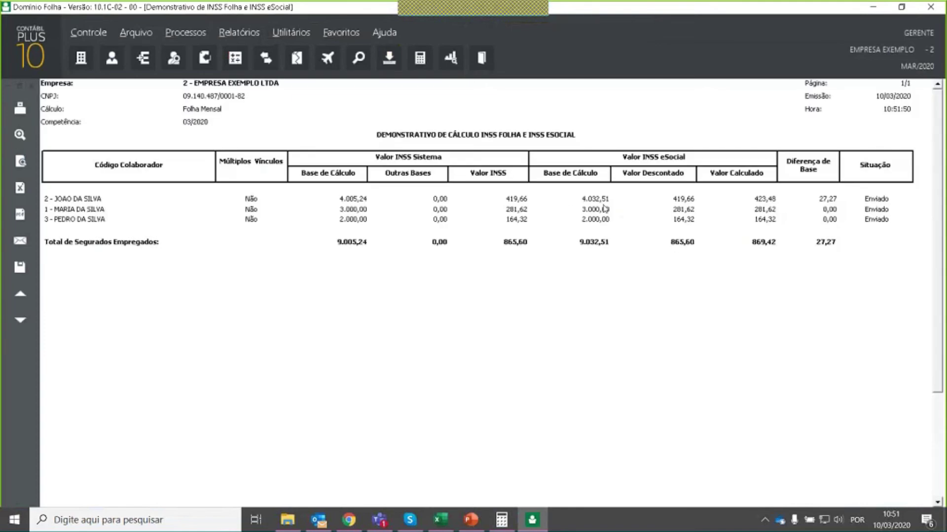
- Subtract 27,27 from the eSocial base of 4.032,51 in the calculator, then close the calculator, the report and its dialog
left_click(501, 520)
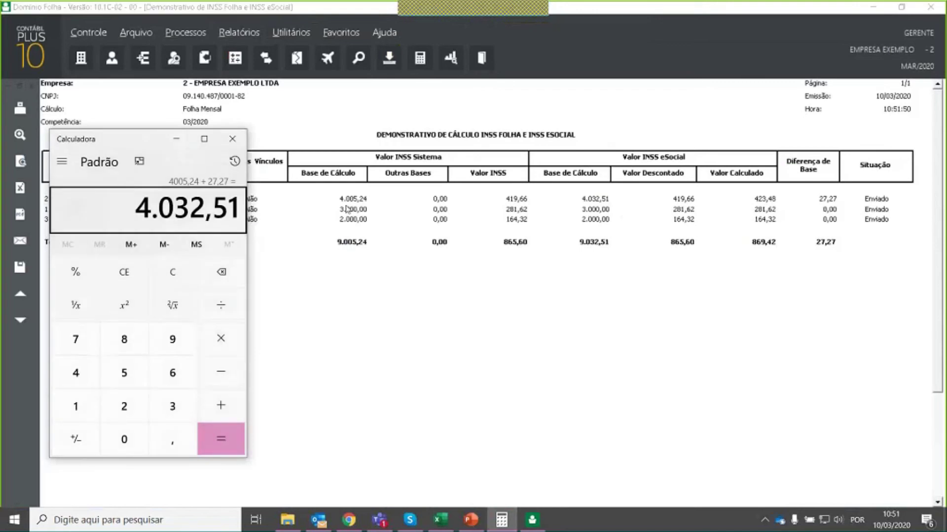
left_click(238, 372)
type("27,27")
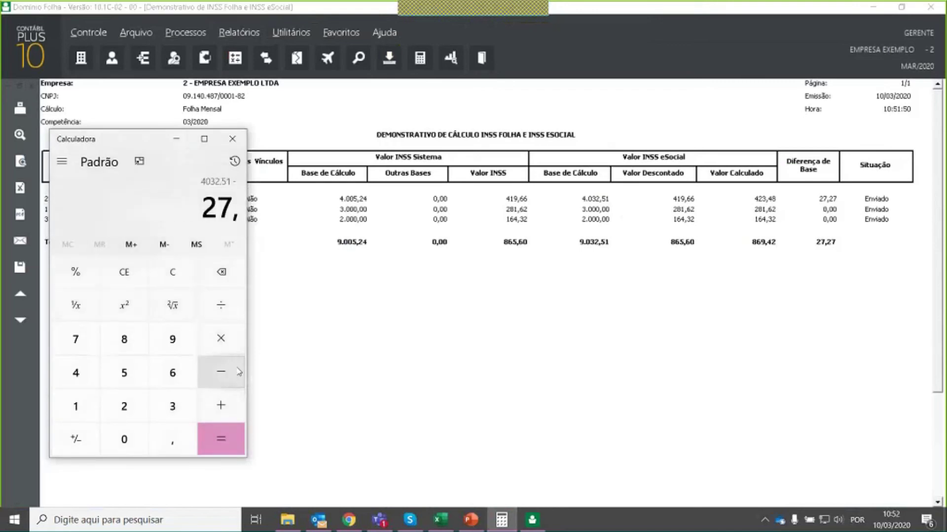
key("Return")
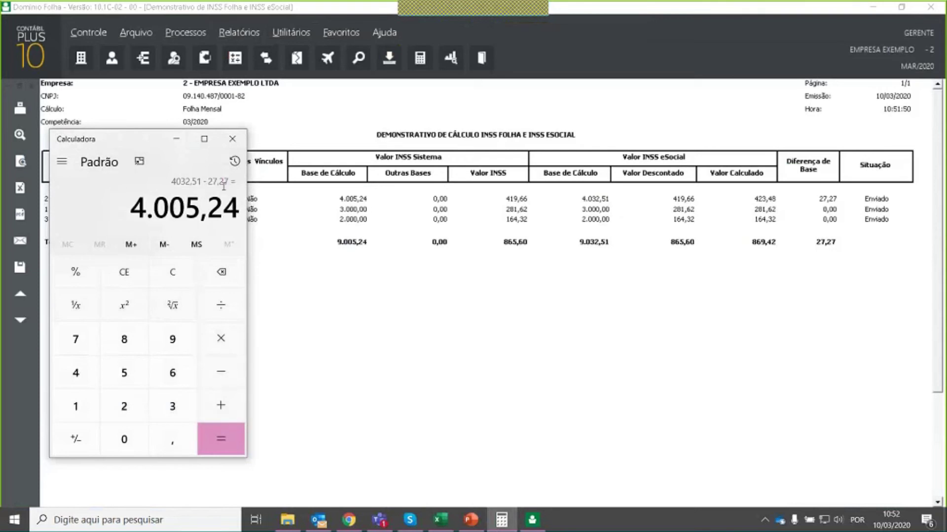
left_click(233, 138)
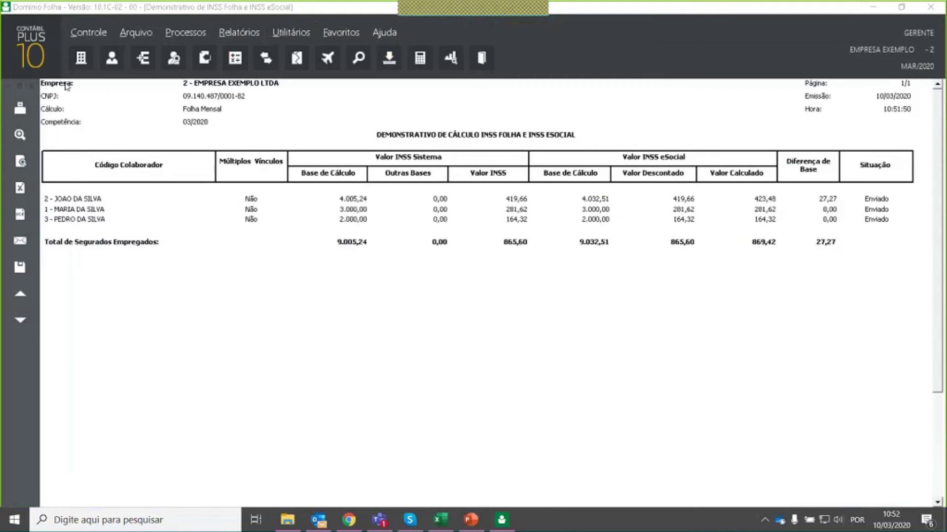
left_click(31, 87)
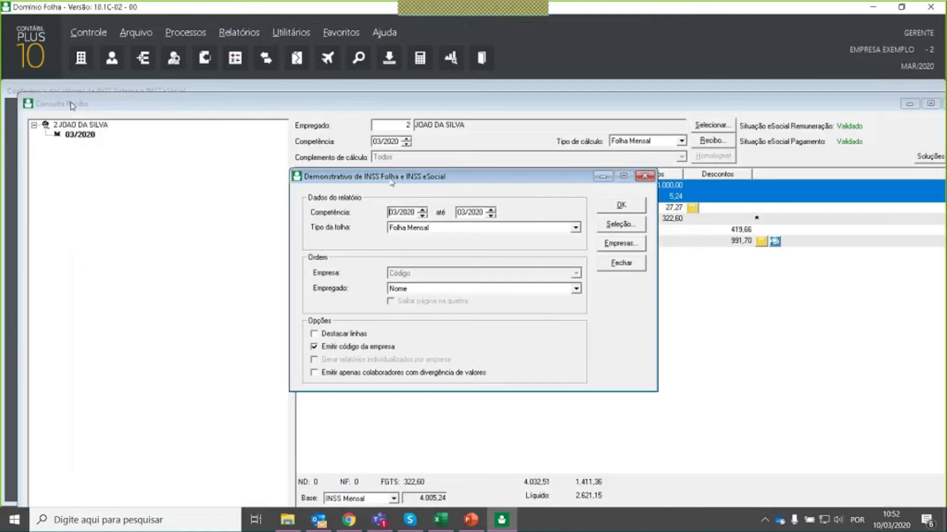
left_click(644, 176)
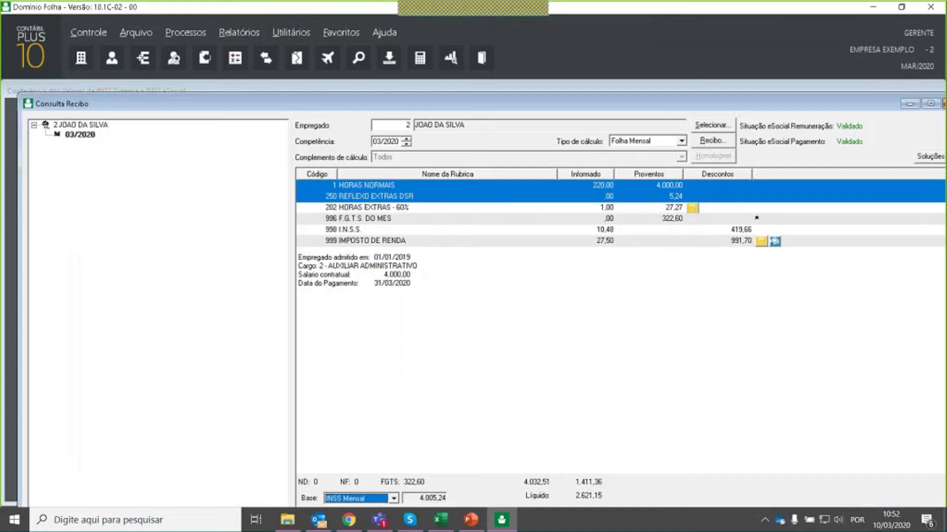
- Open the HORAS EXTRAS - 60% rubric from the receipt and compare its eSocial incidences with its Soma na Base de Cálculo entries
double_click(364, 209)
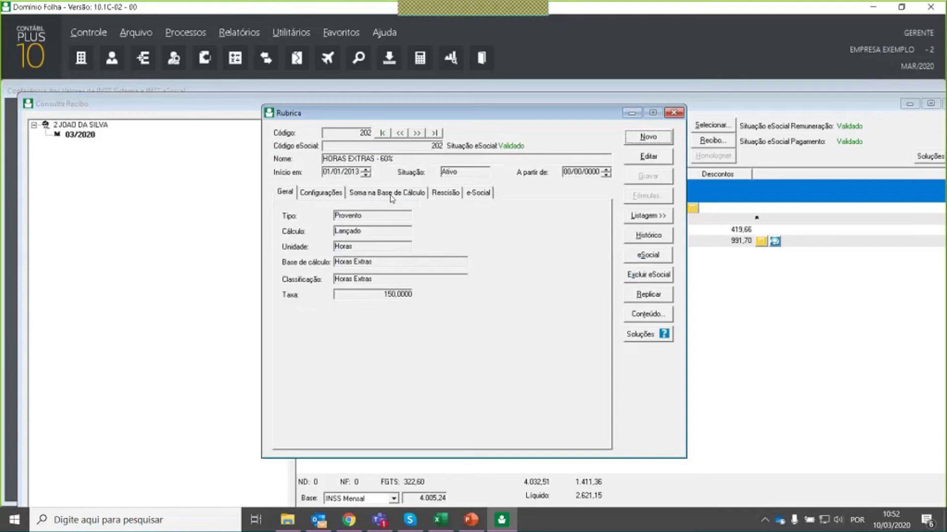
left_click(478, 193)
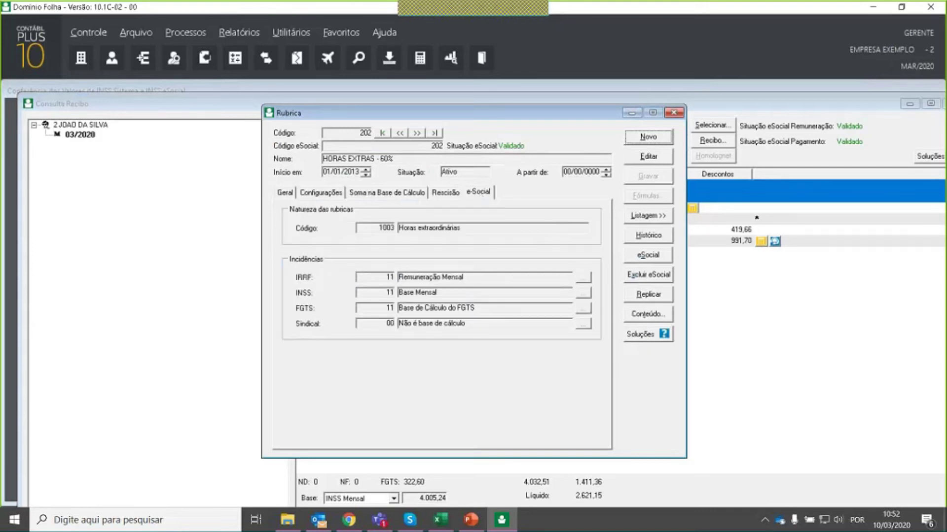
left_click(387, 195)
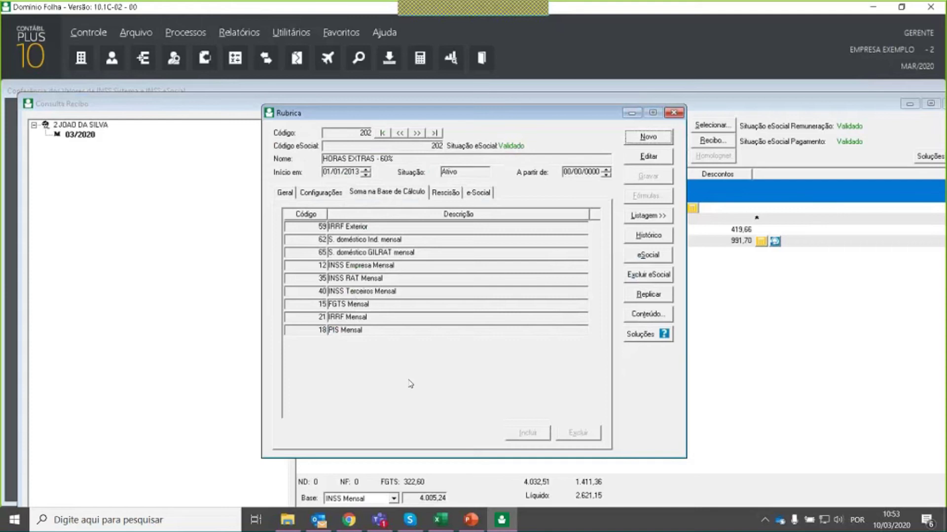
left_click(478, 192)
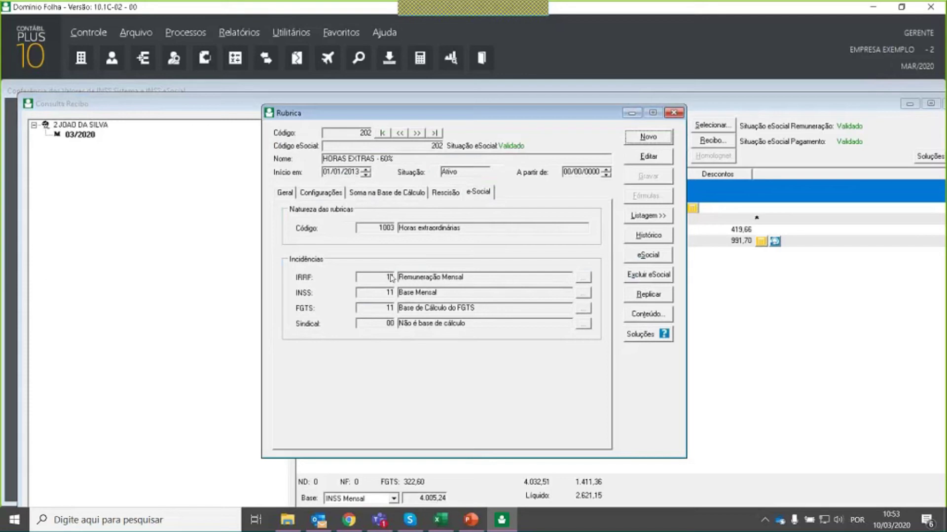
left_click(384, 194)
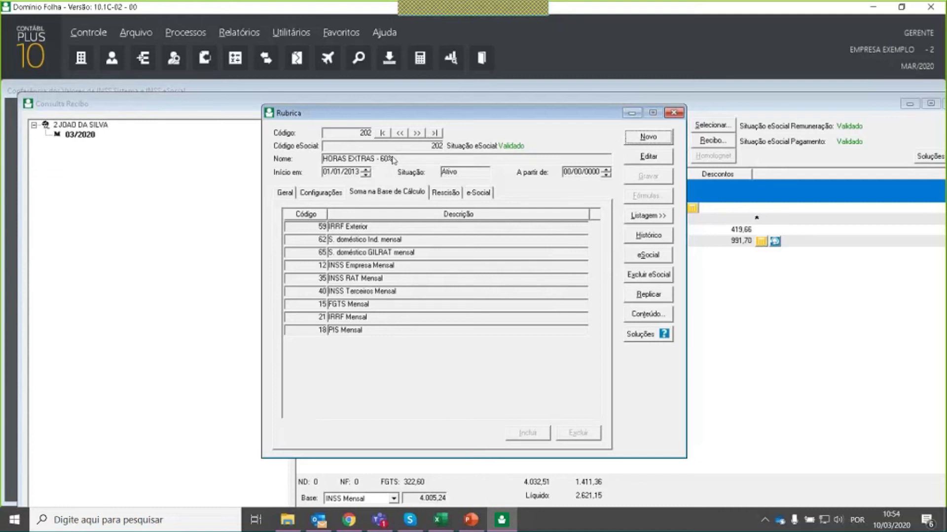
- Look up rubric 150 and check which calculation bases it adds to
left_click(647, 158)
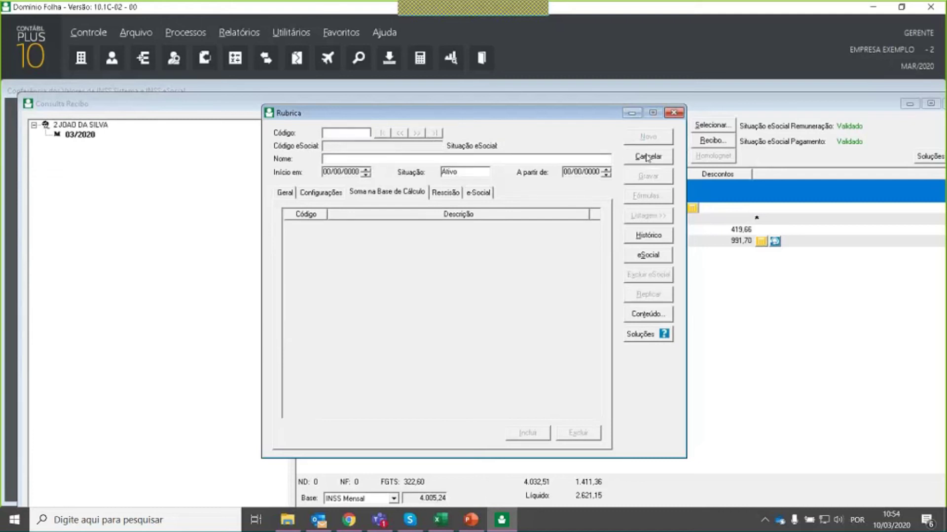
type("150")
key("Tab")
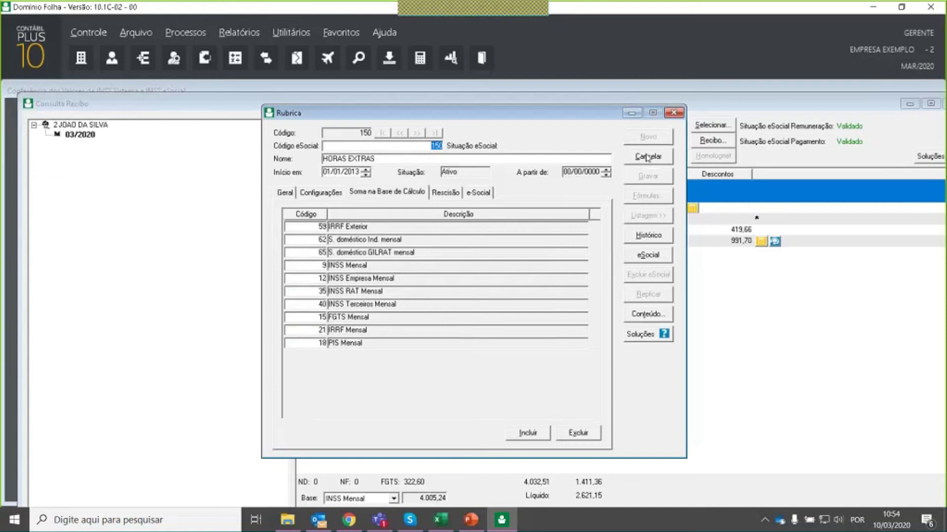
left_click(648, 156)
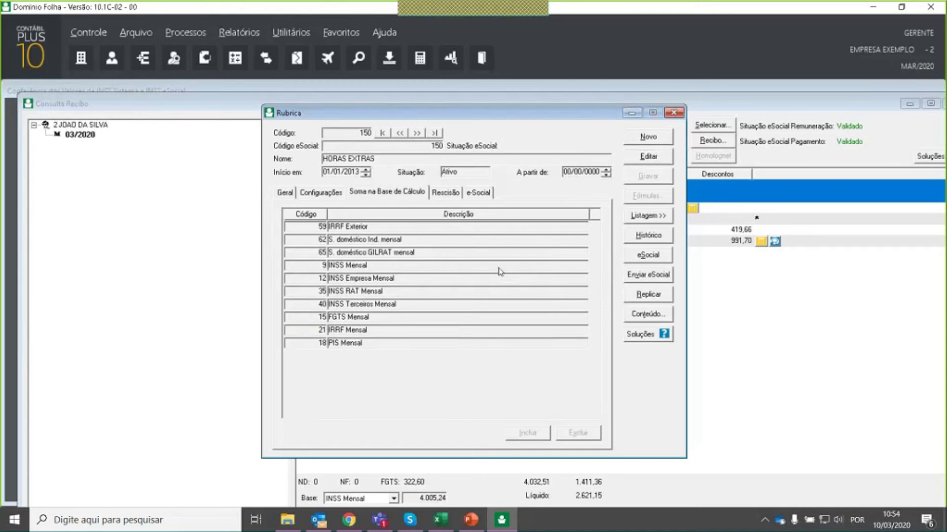
- Copy the record of rubric 150 HORAS EXTRAS and paste it into a new rubric
left_click(285, 192)
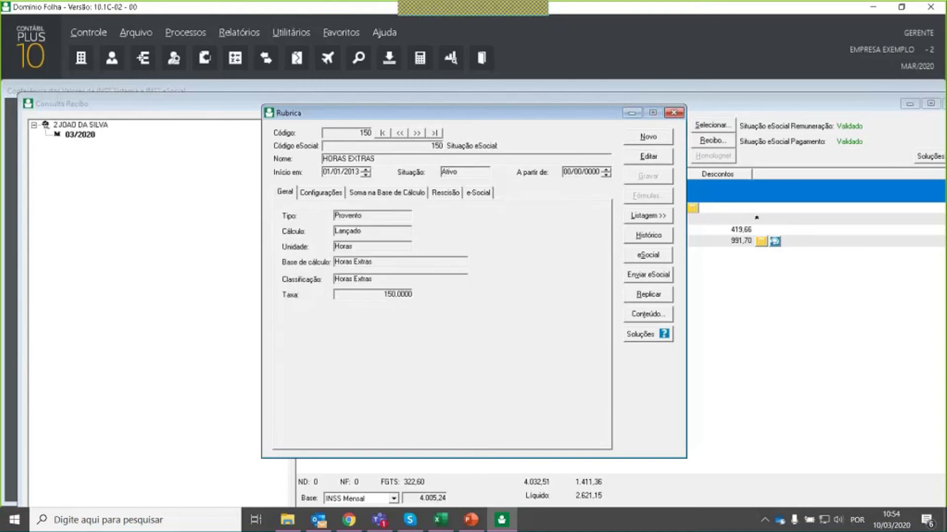
right_click(509, 238)
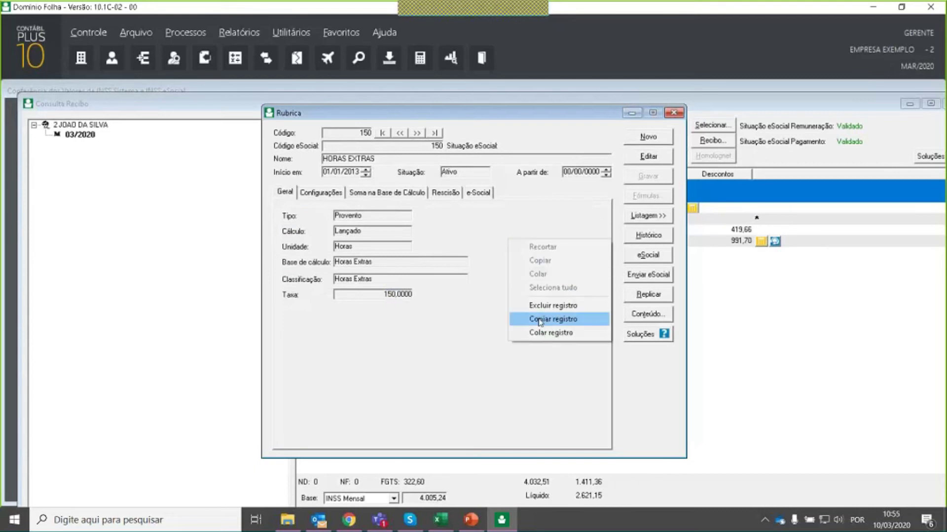
left_click(580, 321)
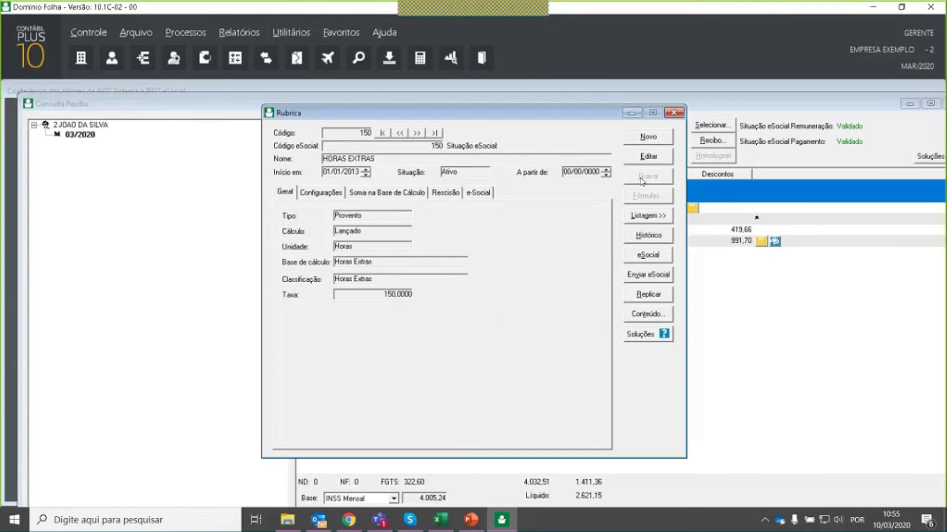
left_click(644, 140)
right_click(520, 228)
left_click(570, 323)
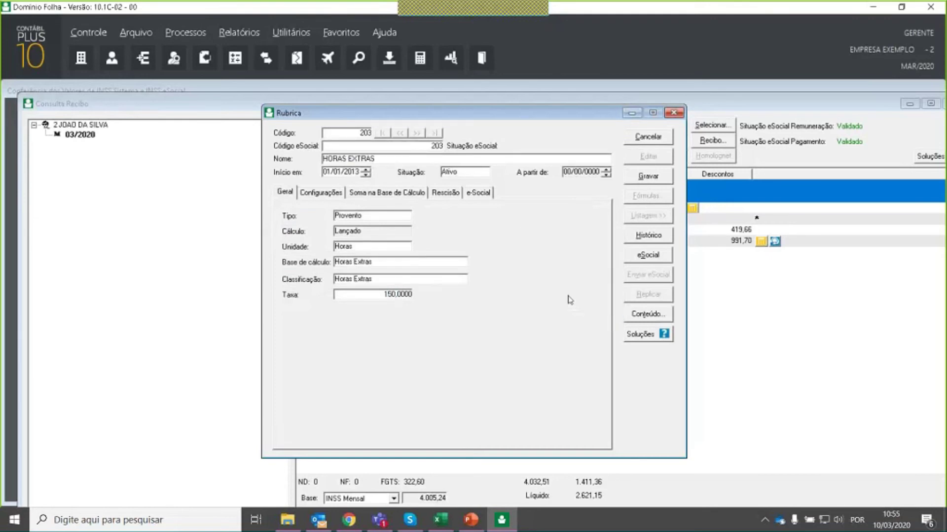
- Compare the pasted rubric's calculation bases with its eSocial nature and incidences
left_click(379, 191)
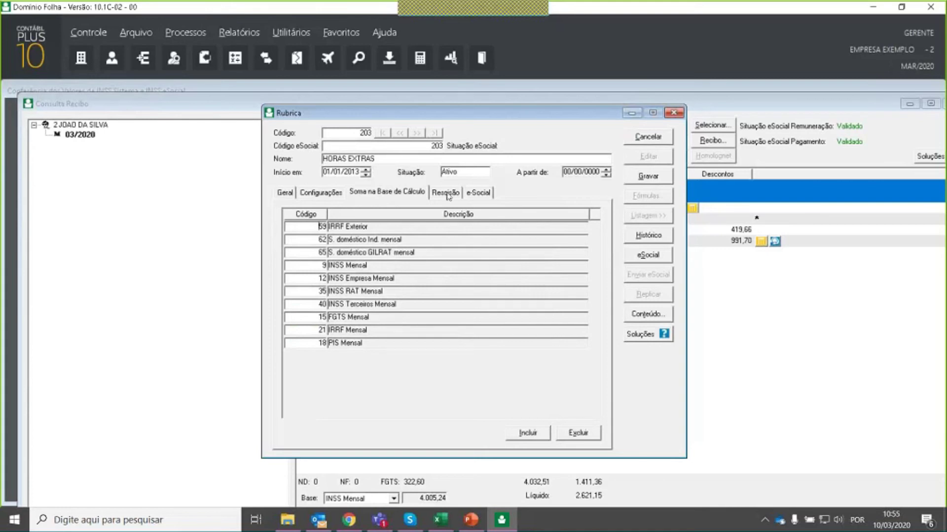
left_click(478, 193)
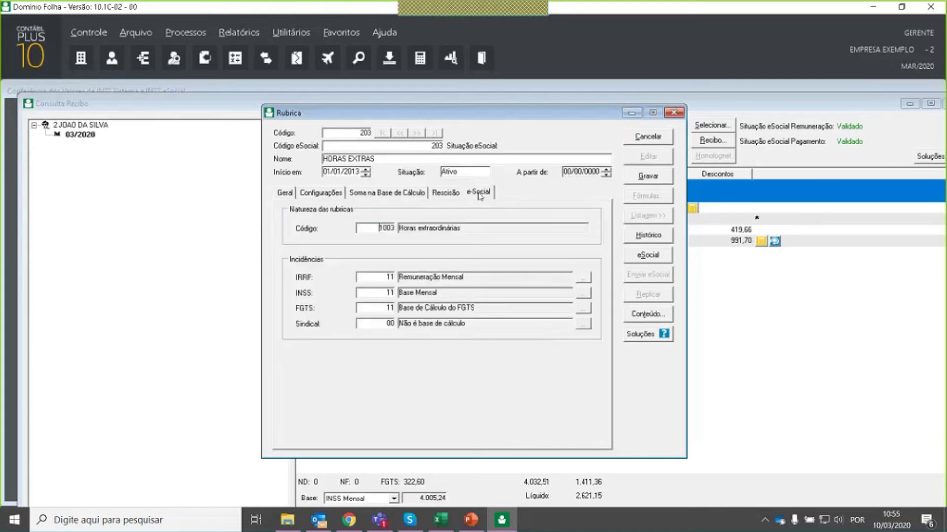
left_click(382, 195)
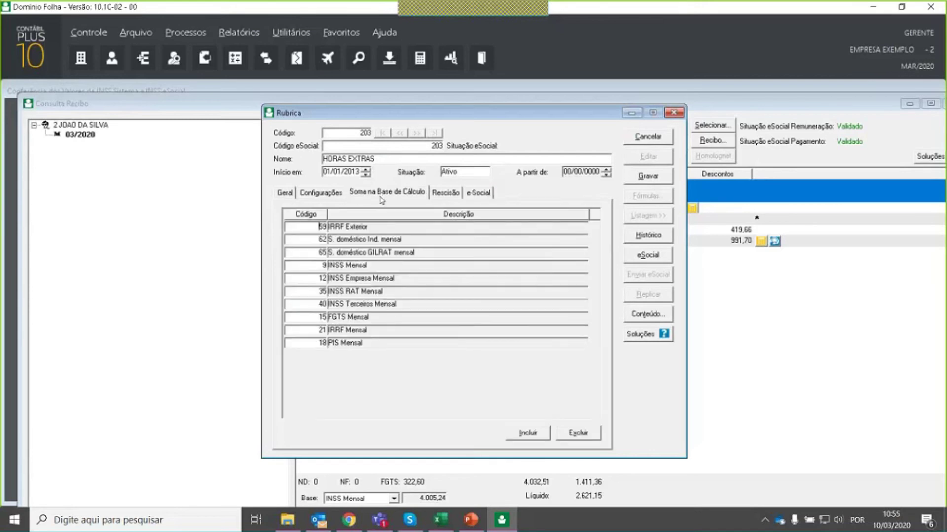
- Try naming the new rubric HORAS EXTRAS - 70% and reviewing its rate and calculation bases, then discard the record
left_click(383, 161)
left_click(383, 163)
type("- 70%")
left_click(294, 192)
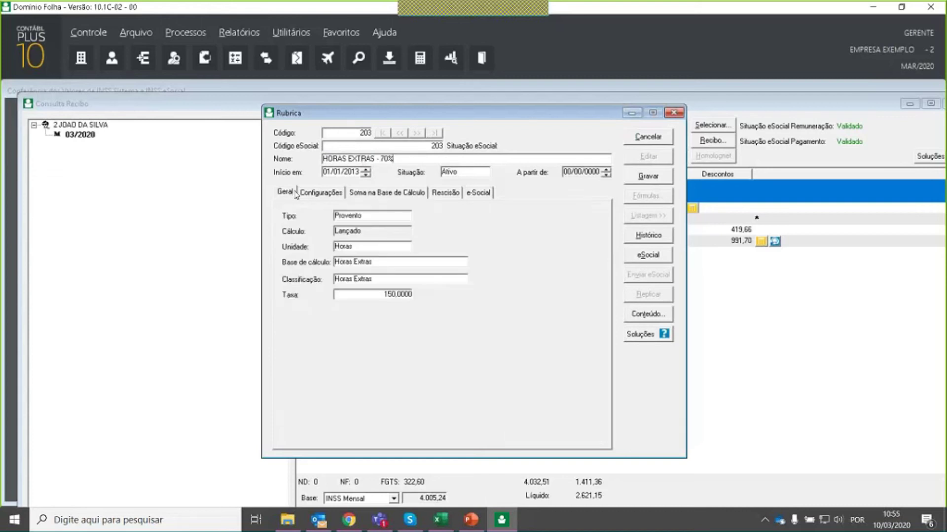
double_click(389, 298)
left_click(334, 195)
left_click(367, 193)
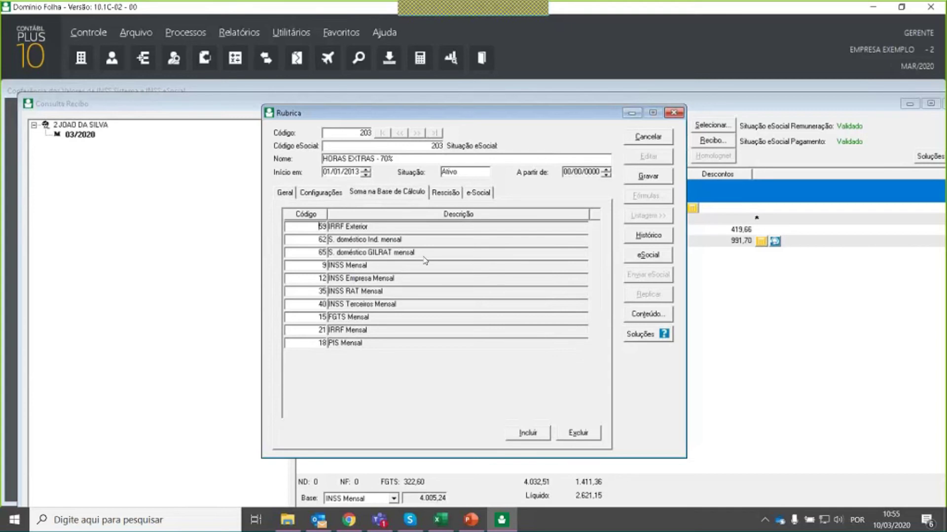
left_click(654, 139)
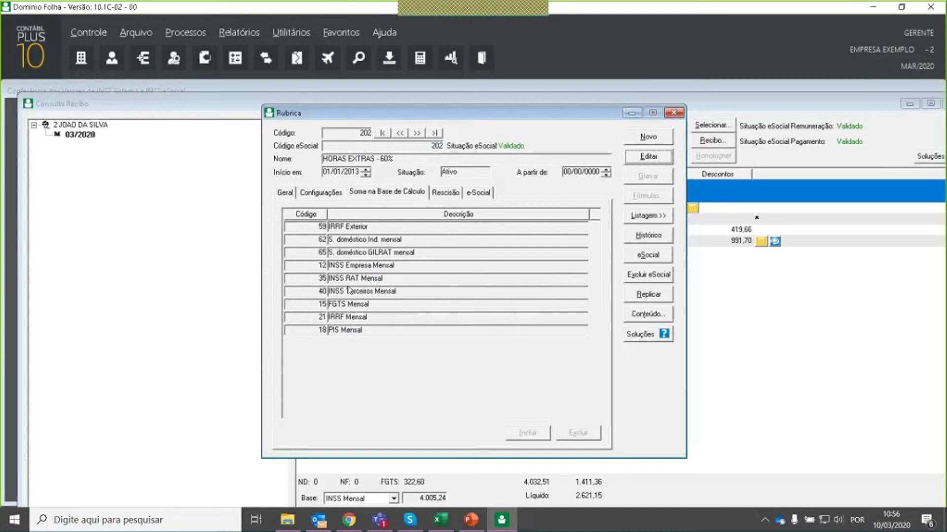
- Bring up rubric 150 in place of rubric 202 and reposition the Rubrica window while examining its calculation bases
key("alt+e")
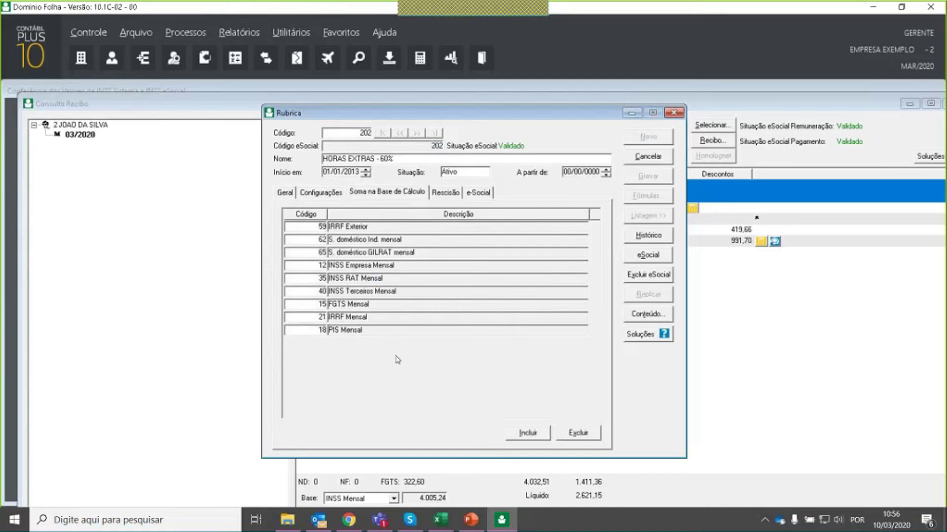
left_click(652, 163)
key("alt+n")
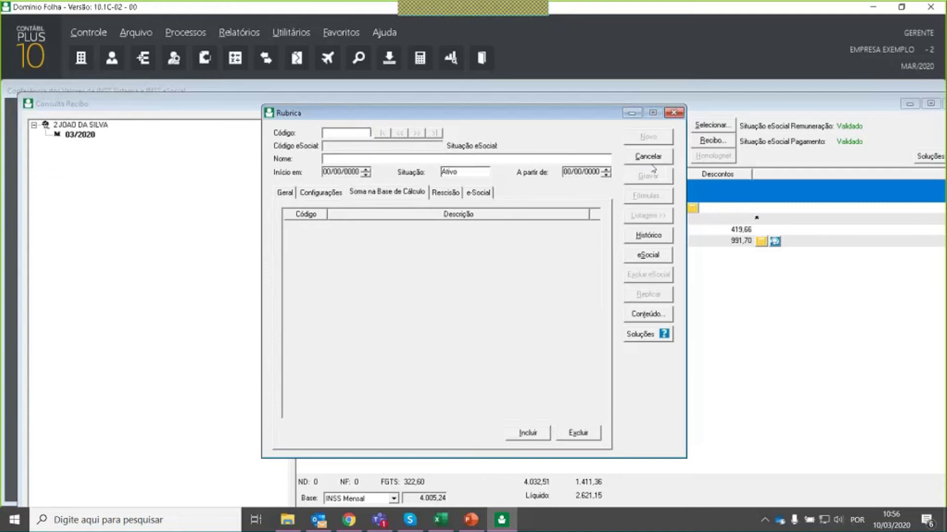
type("150")
key("Tab")
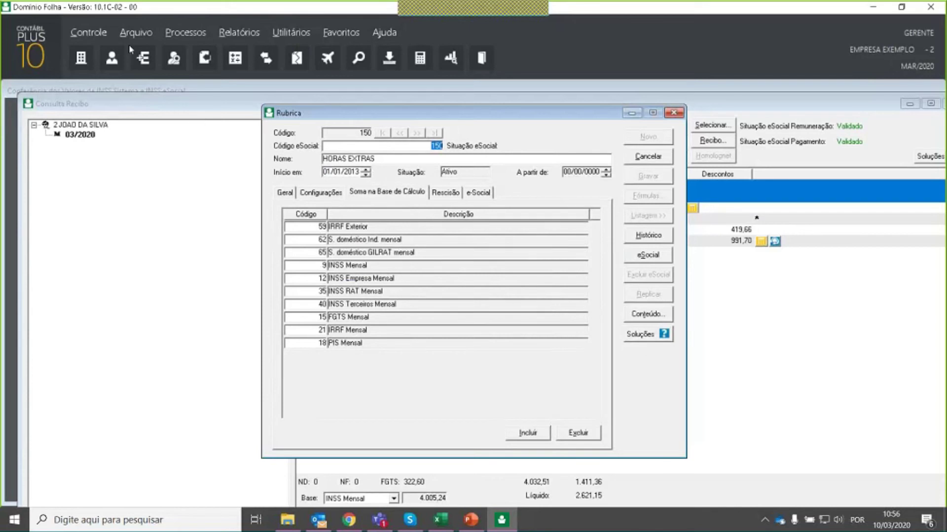
left_click_drag(448, 113, 240, 112)
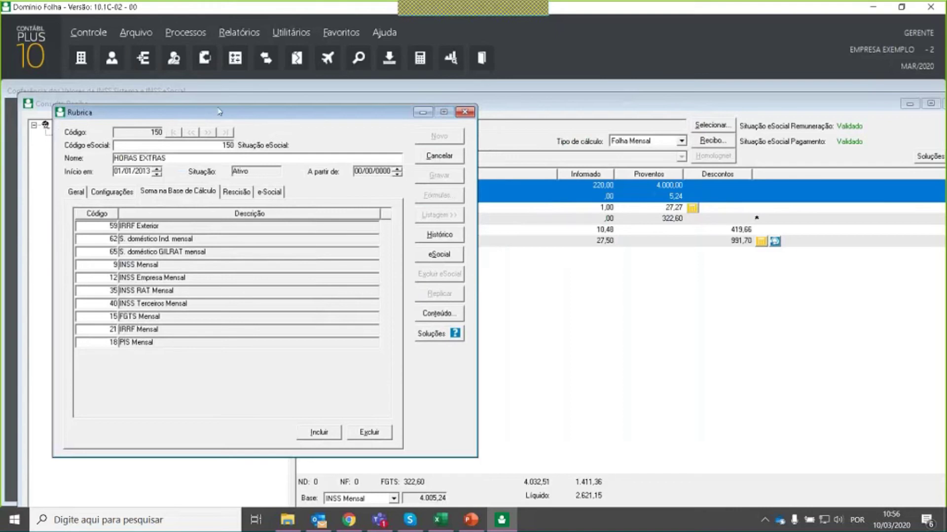
left_click_drag(174, 109, 205, 113)
left_click_drag(326, 127, 338, 110)
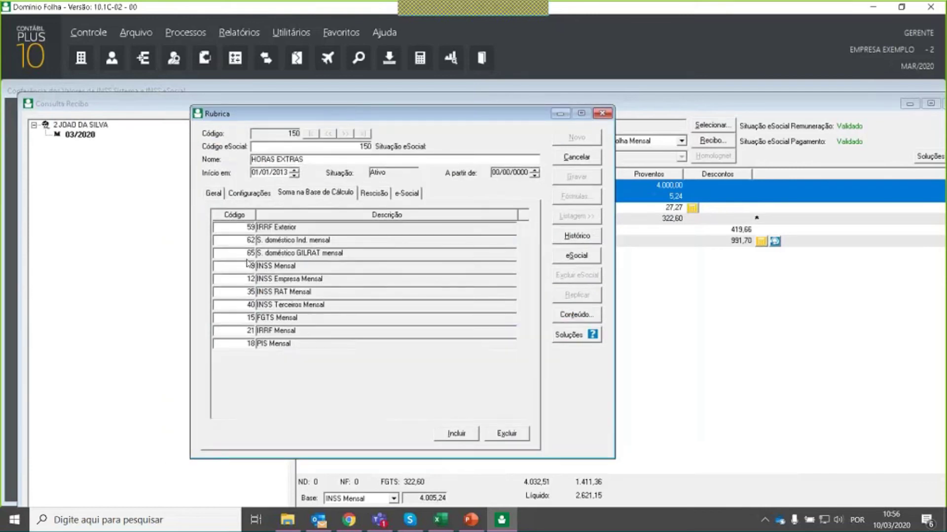
- Bring up rubric 202 for editing and check its Soma na Base de Cálculo entries against those of rubric 150
left_click(565, 157)
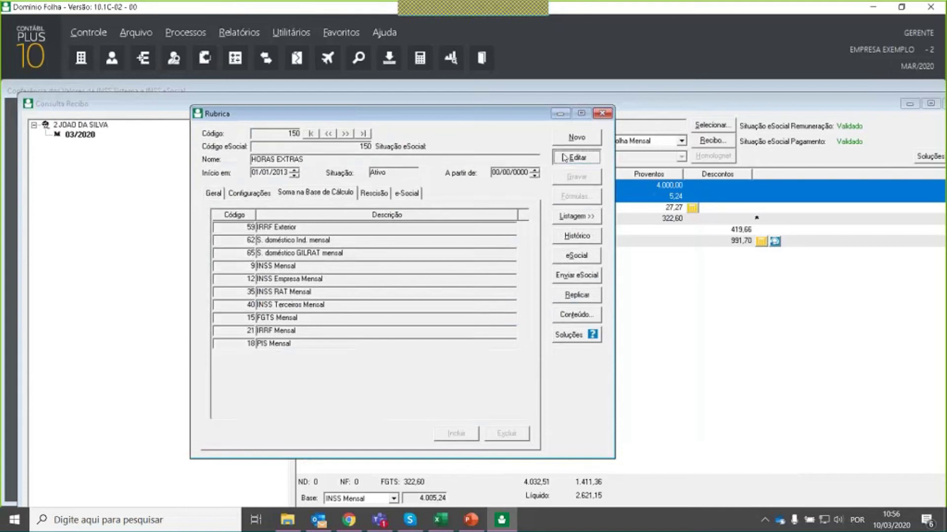
type("201")
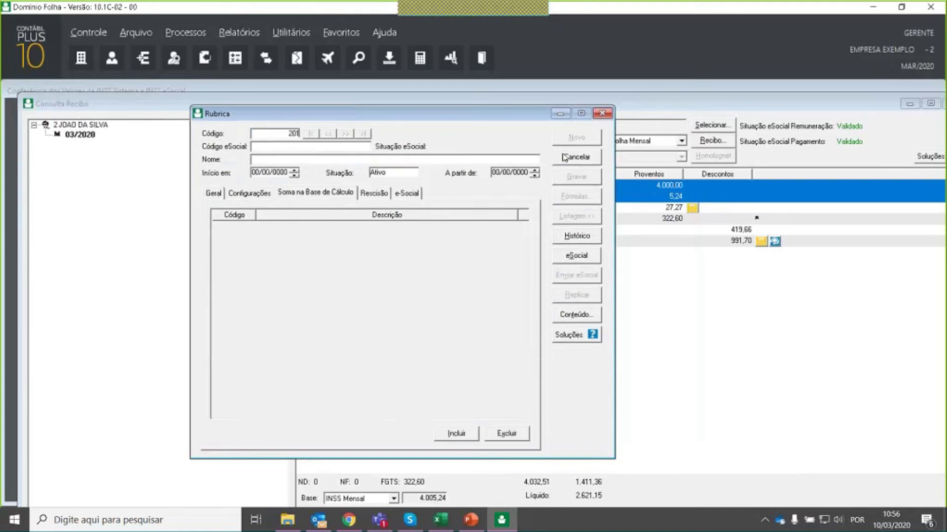
type("2")
key("Return")
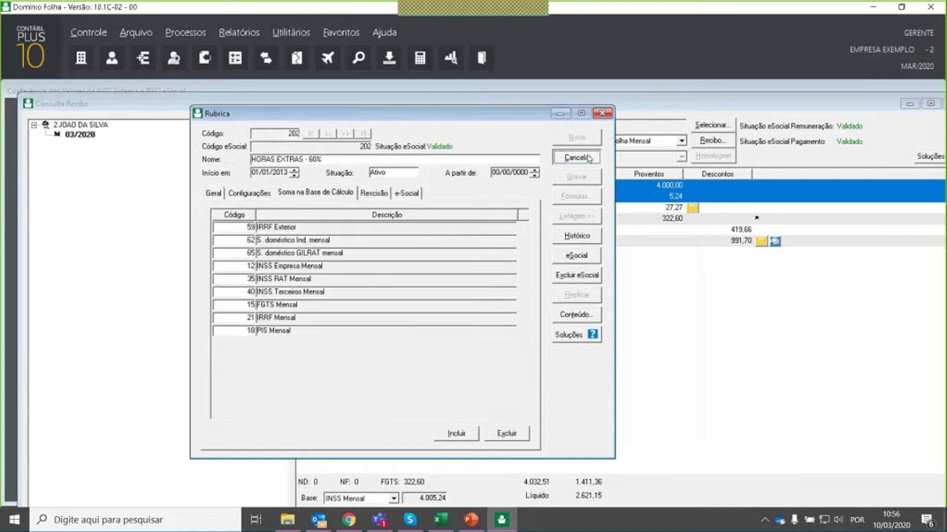
left_click(576, 157)
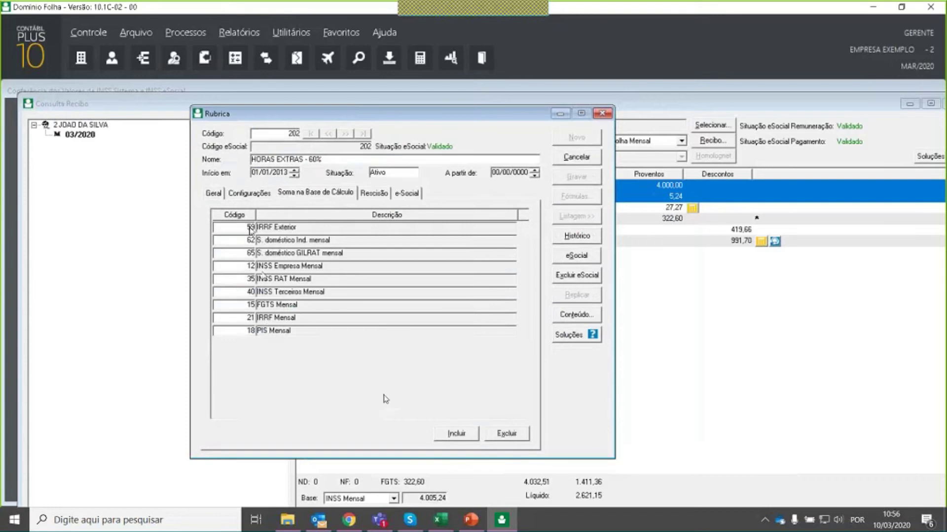
- Add base 9 INSS Mensal to rubric 202's Soma na Base de Cálculo, save it as a Retificação and review the bases
left_click(466, 434)
type("9")
key("Return")
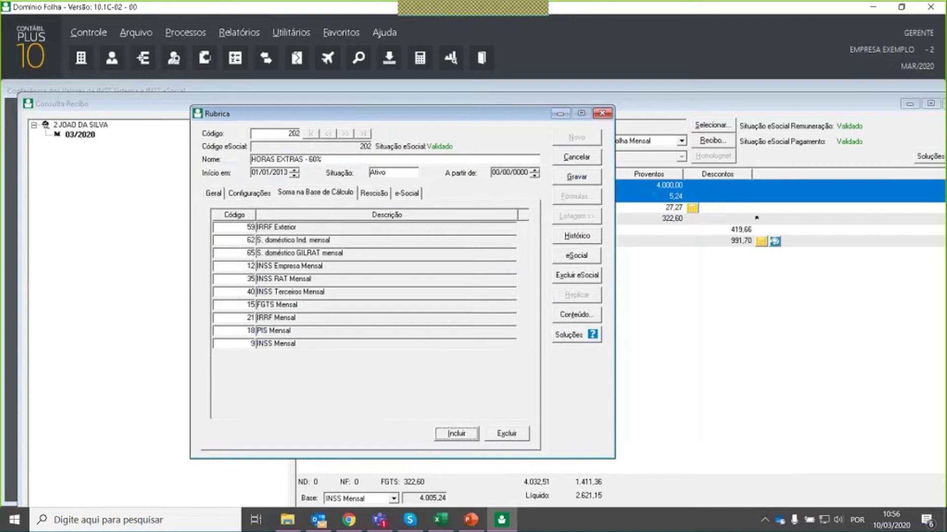
left_click(577, 178)
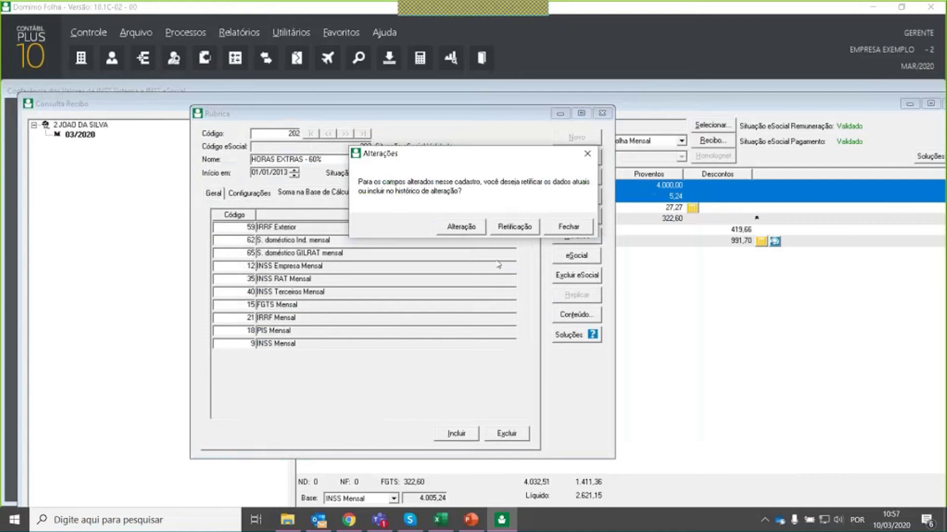
left_click(528, 233)
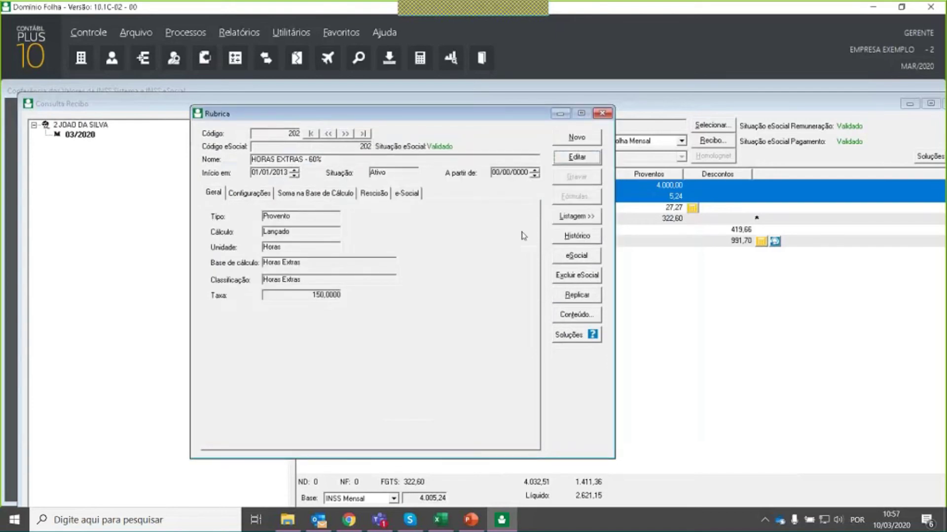
left_click(322, 195)
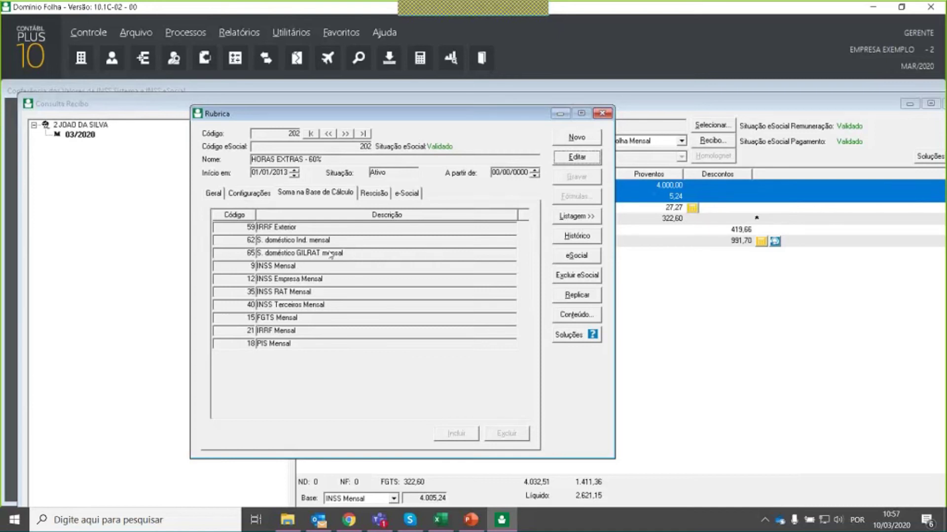
- Close the Rubrica, Consulta Recibo, INSS comparison and Painel de Pendências do eSocial windows
left_click(602, 114)
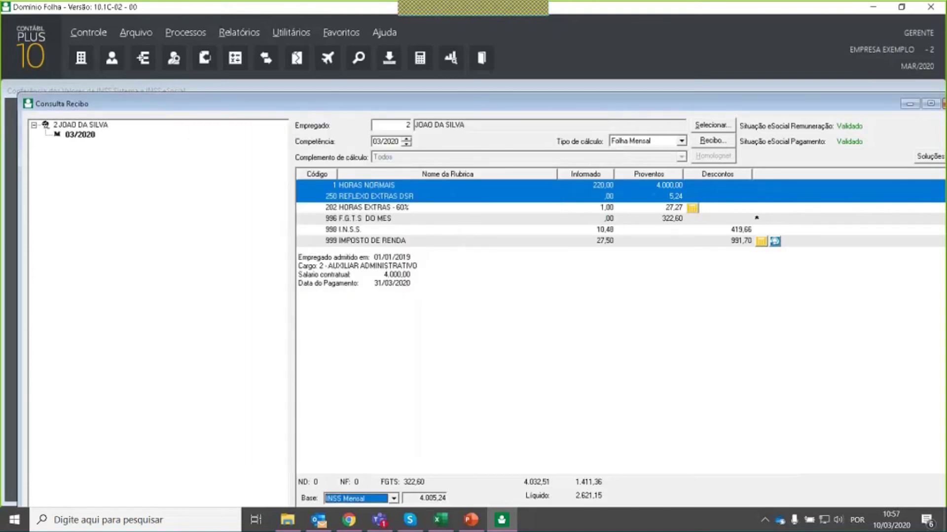
left_click_drag(740, 104, 661, 112)
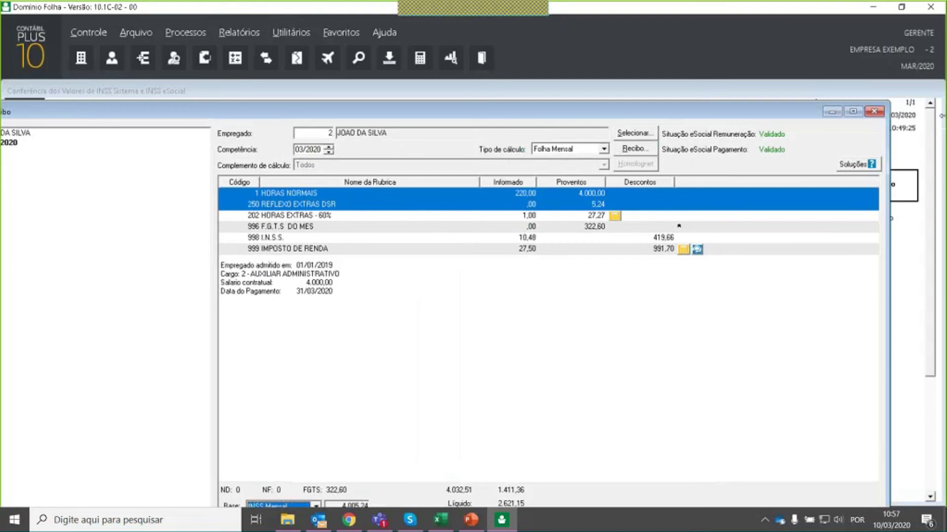
left_click(873, 111)
key("Escape")
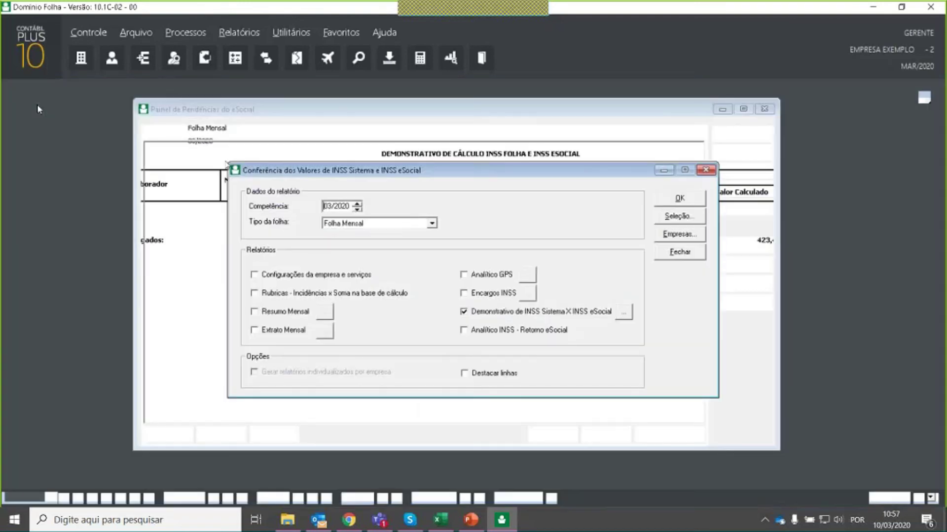
key("Escape")
left_click(763, 109)
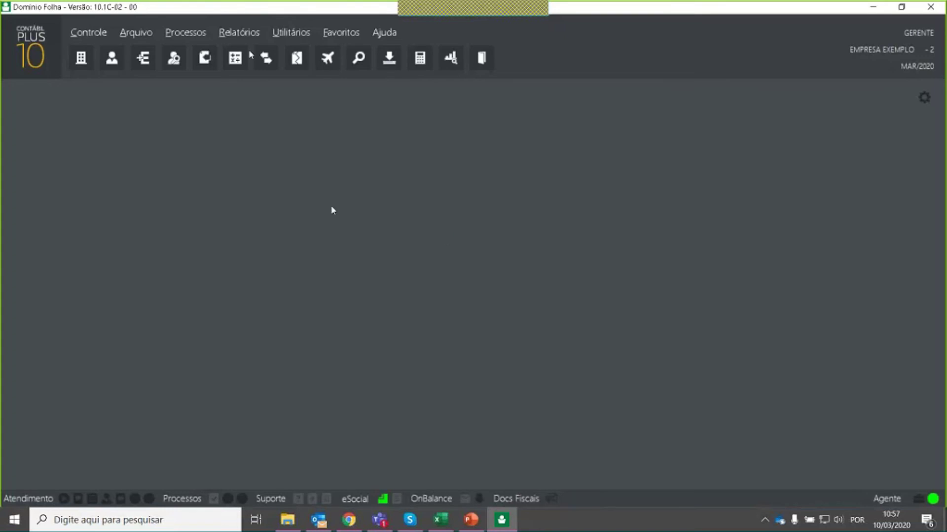
- Send the eSocial periodic events reopening (Efetuar Reabertura) for competência 03/2020 with payroll type Mensal
left_click(251, 33)
mouse_move(277, 79)
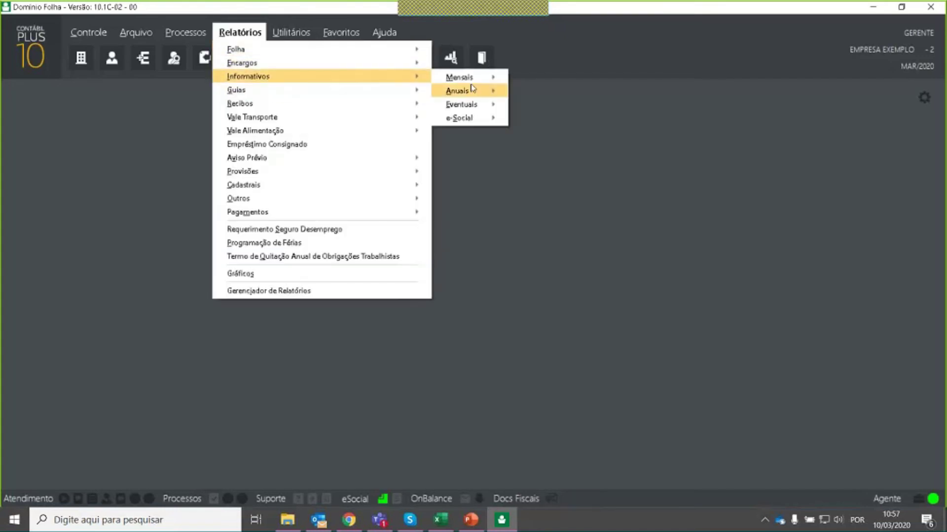
mouse_move(470, 118)
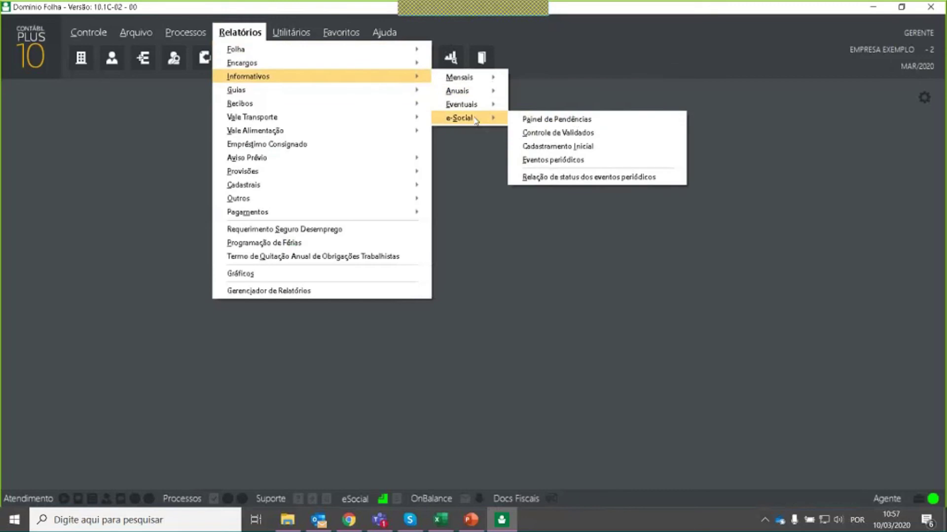
left_click(567, 163)
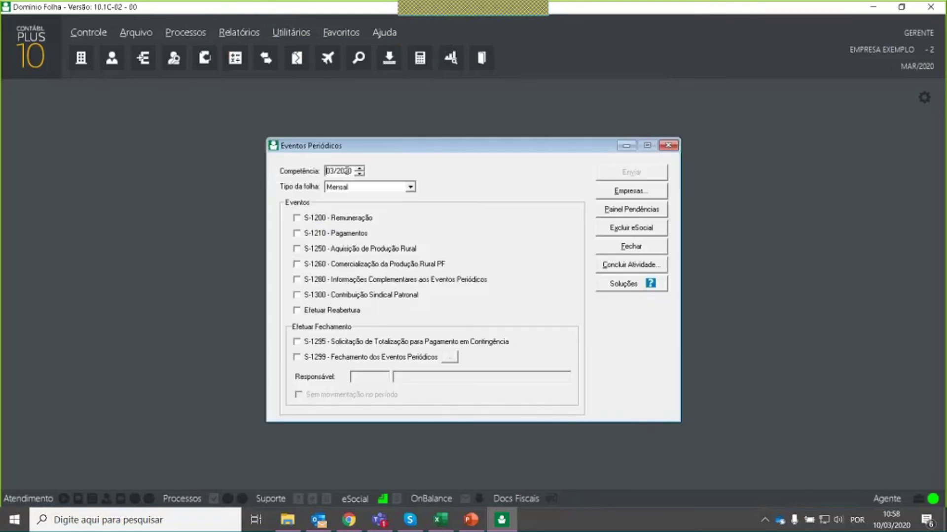
left_click(310, 311)
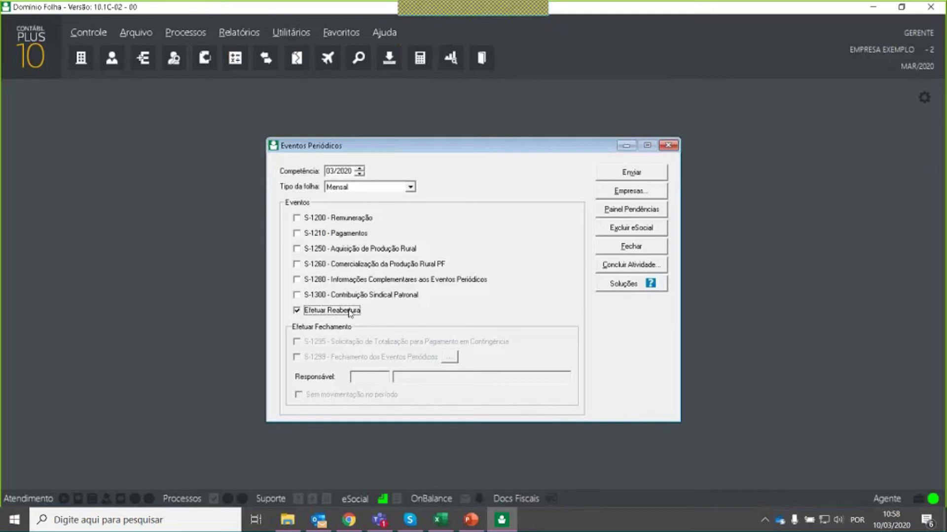
left_click(618, 173)
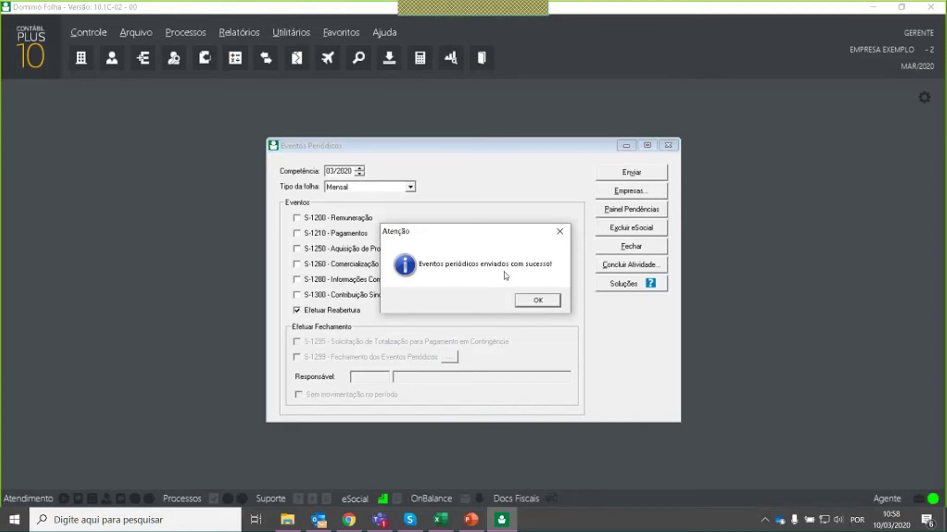
left_click(538, 300)
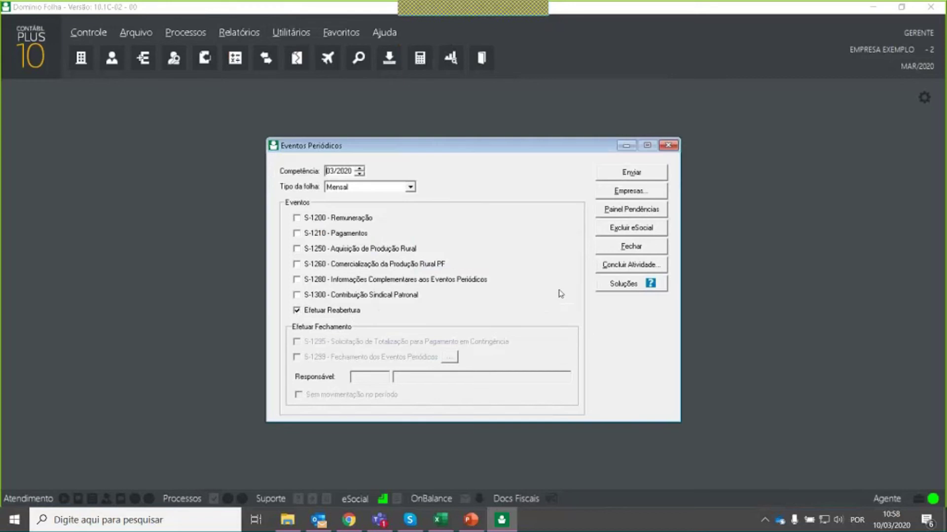
left_click(671, 145)
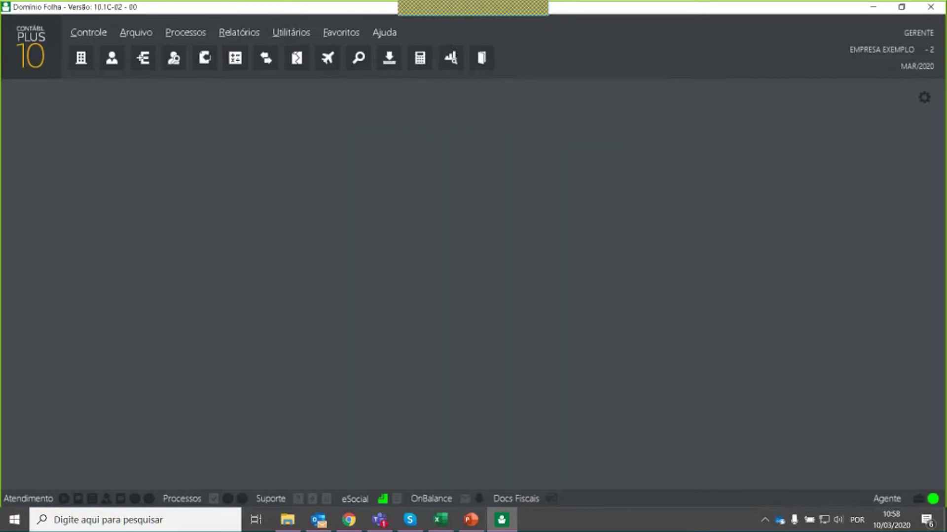
- Check the processing of the S-1298 Reabertura event in the Painel de Pendências do eSocial, refreshing until it is processed
left_click(383, 500)
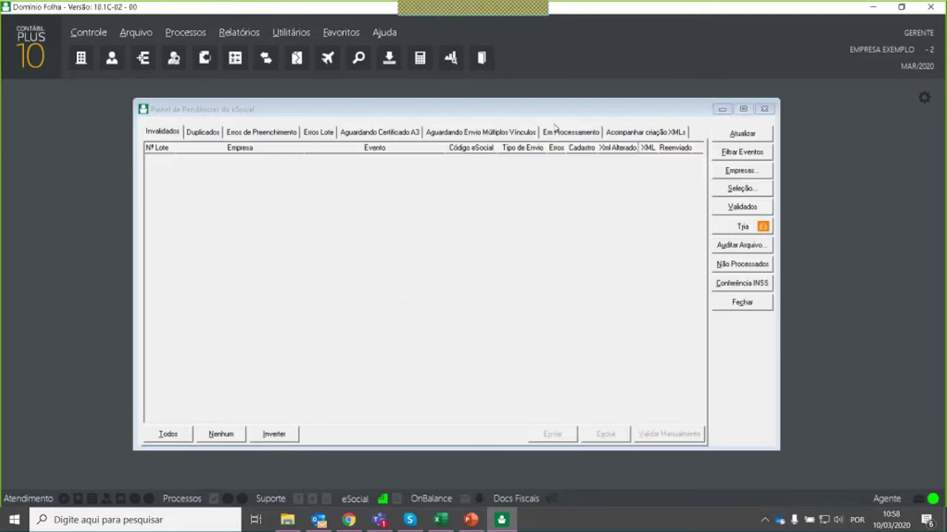
left_click(578, 137)
left_click(739, 139)
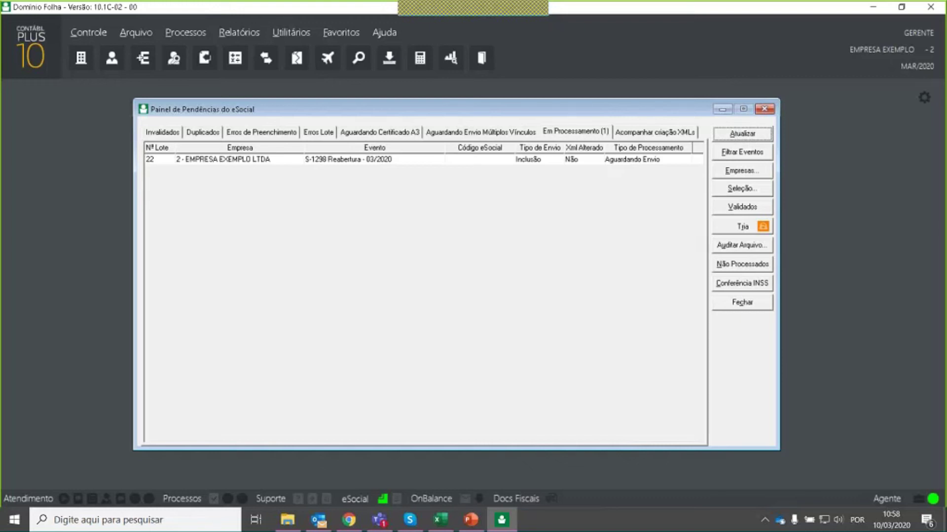
left_click(748, 139)
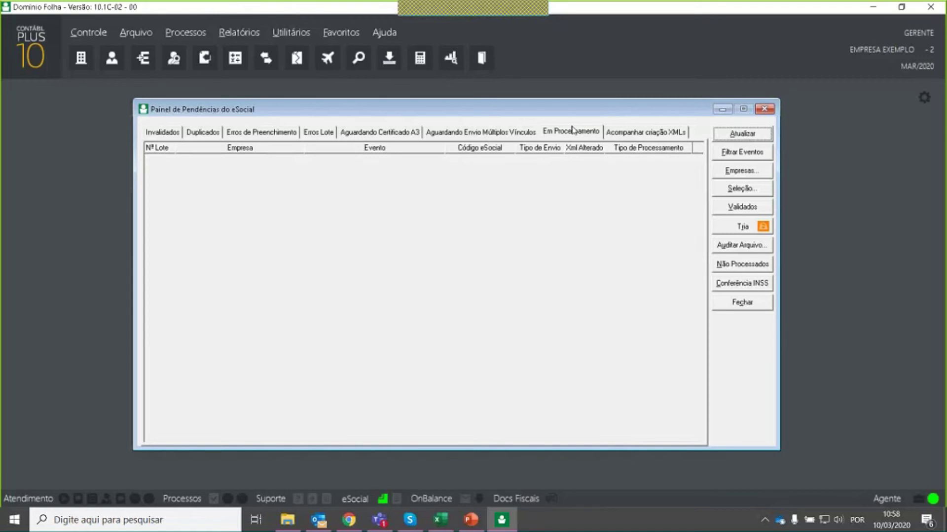
left_click(764, 108)
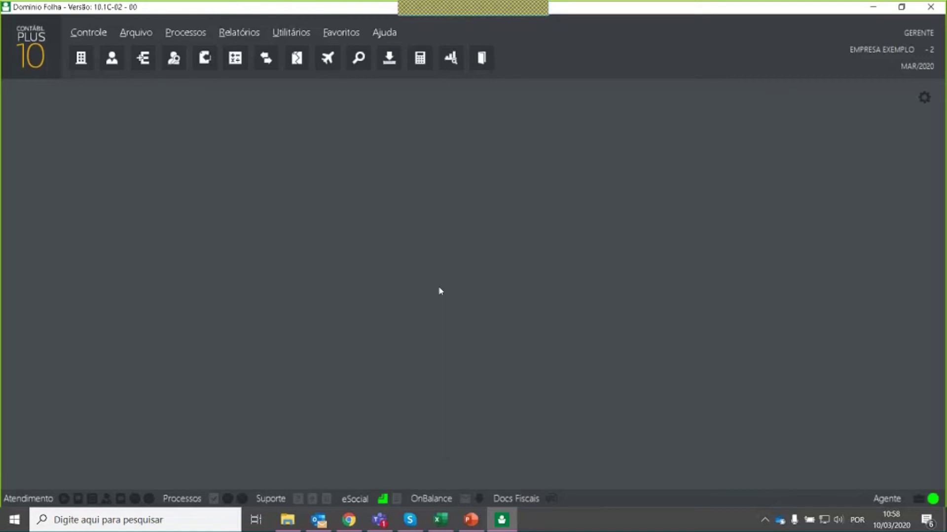
- Exclude the 03/2020 S-1210 Pagamentos events of all three listed employees from eSocial, leaving S-1200 - Remuneração unselected
left_click(239, 32)
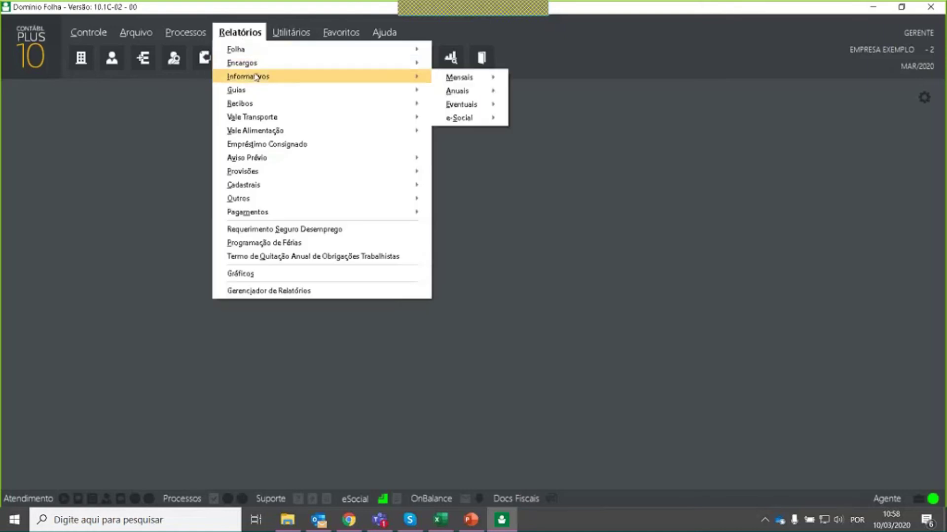
mouse_move(413, 88)
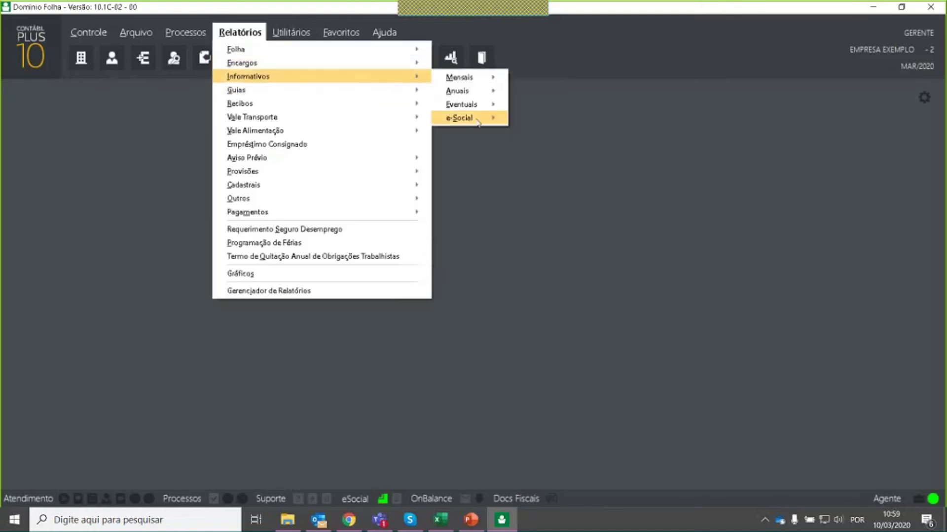
mouse_move(495, 118)
left_click(569, 161)
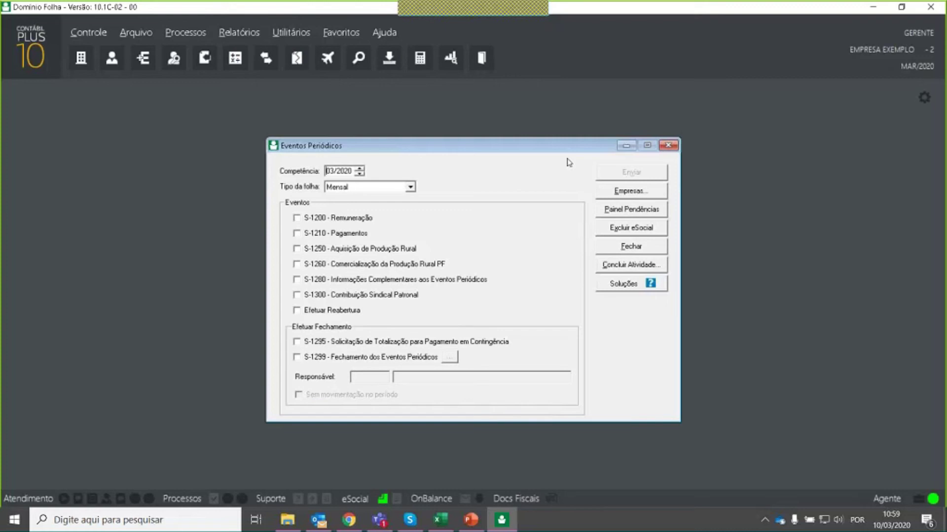
left_click(326, 218)
left_click(329, 234)
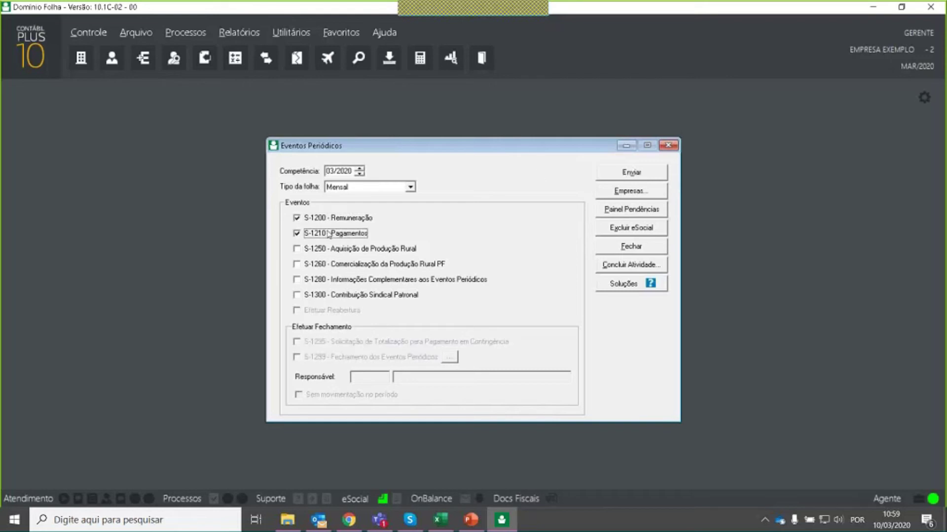
left_click(319, 220)
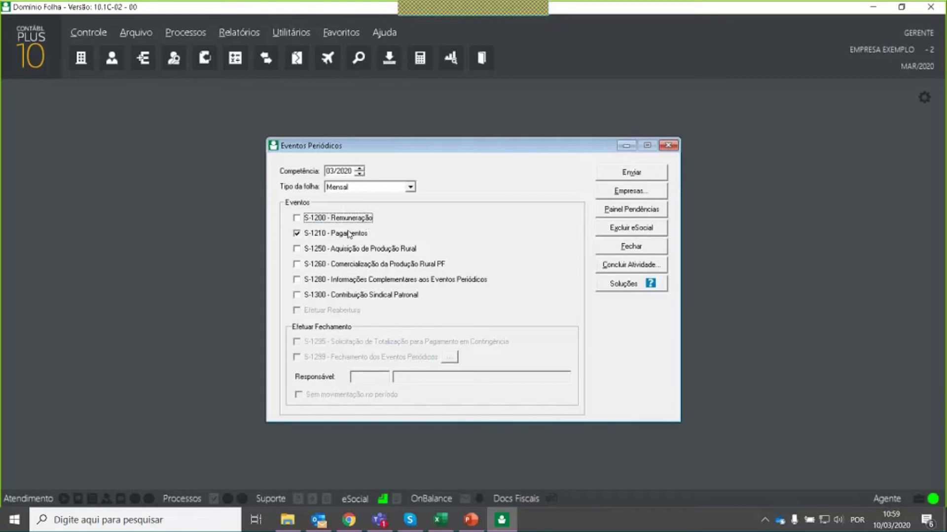
left_click(619, 227)
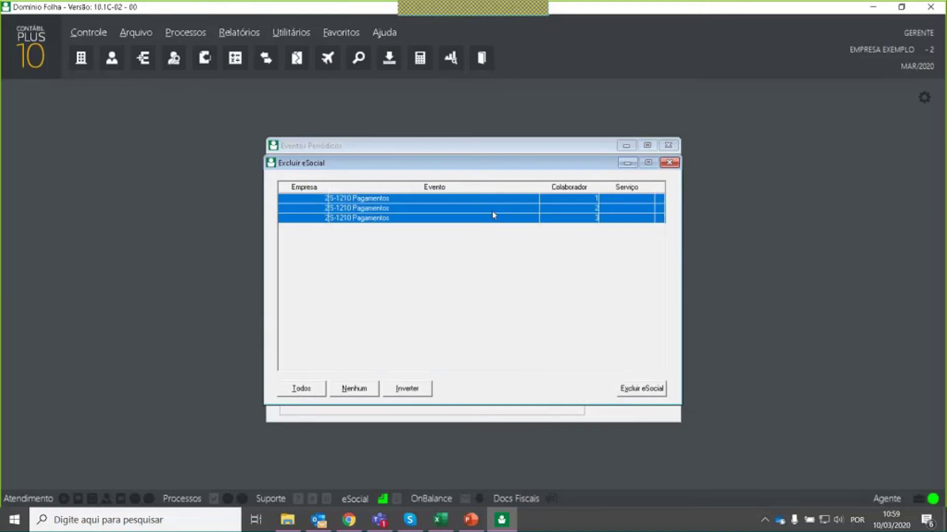
left_click(649, 389)
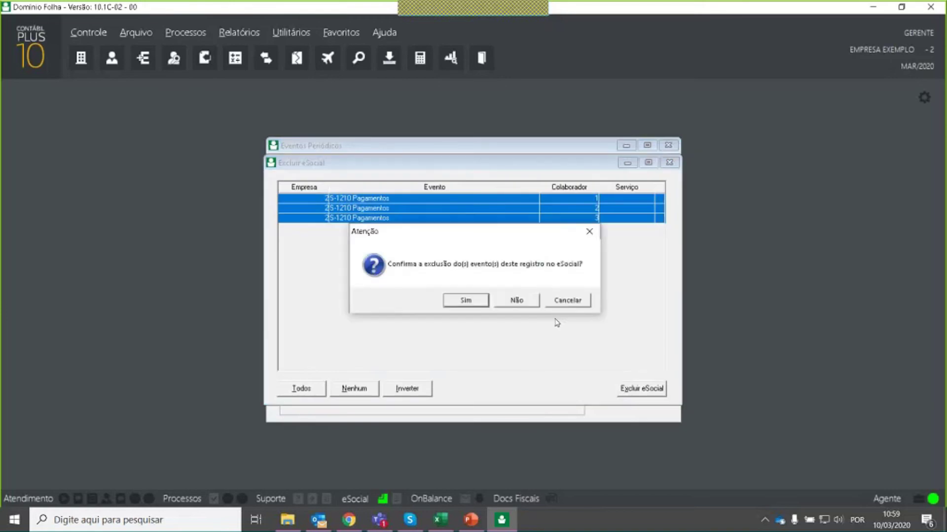
left_click(481, 298)
left_click(512, 300)
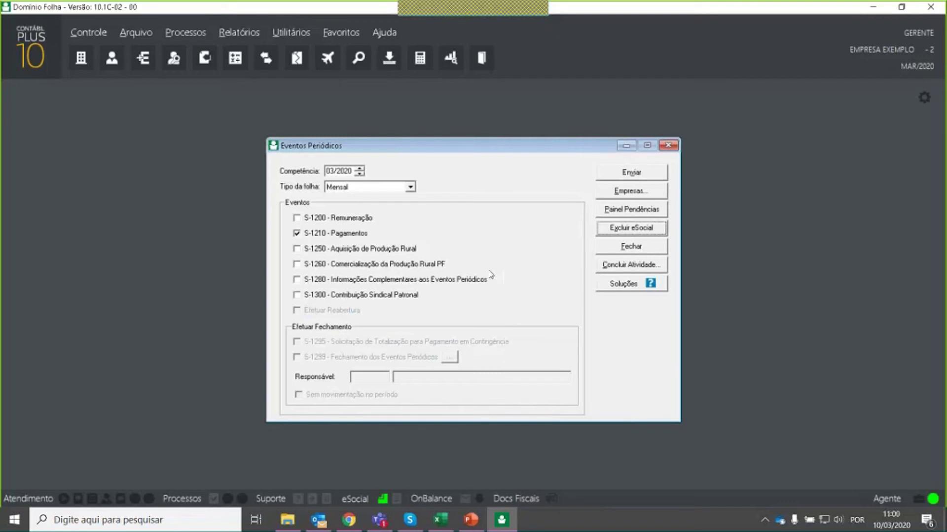
left_click(338, 219)
left_click(363, 218)
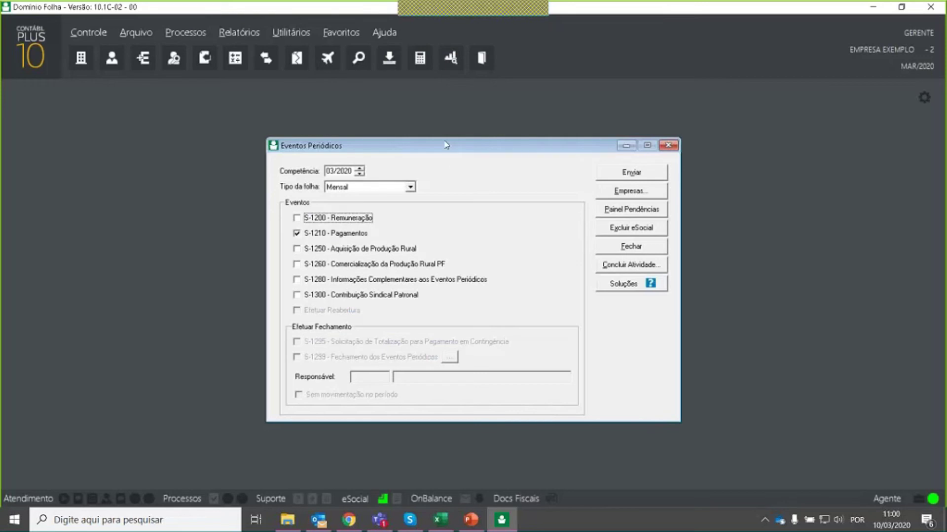
- Check the processing of the S-3000 exclusions of S-1210 Pagamentos in the Painel de Pendências, refreshing the list
left_click(385, 502)
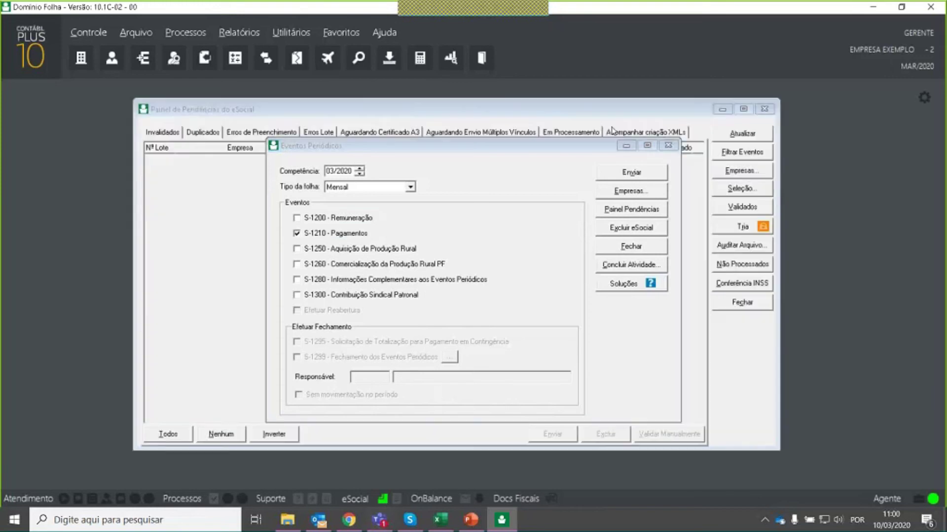
left_click(568, 134)
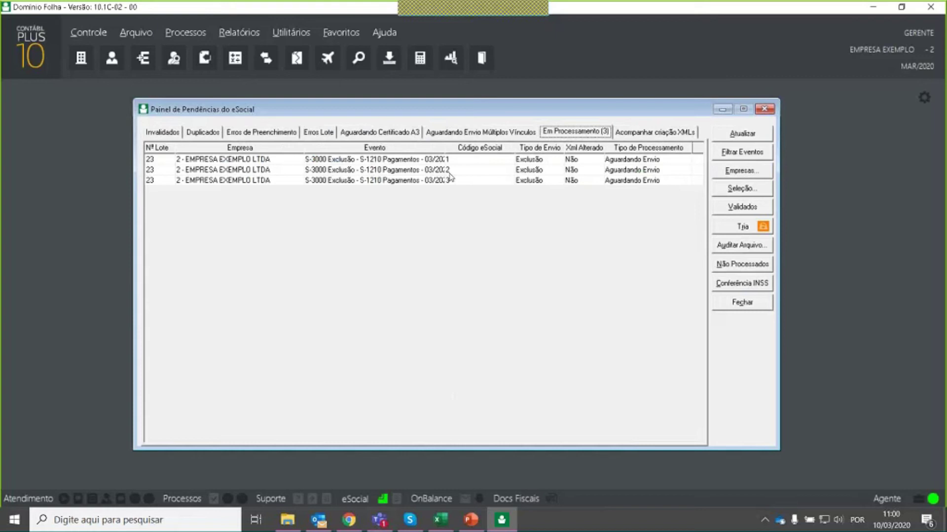
left_click(751, 131)
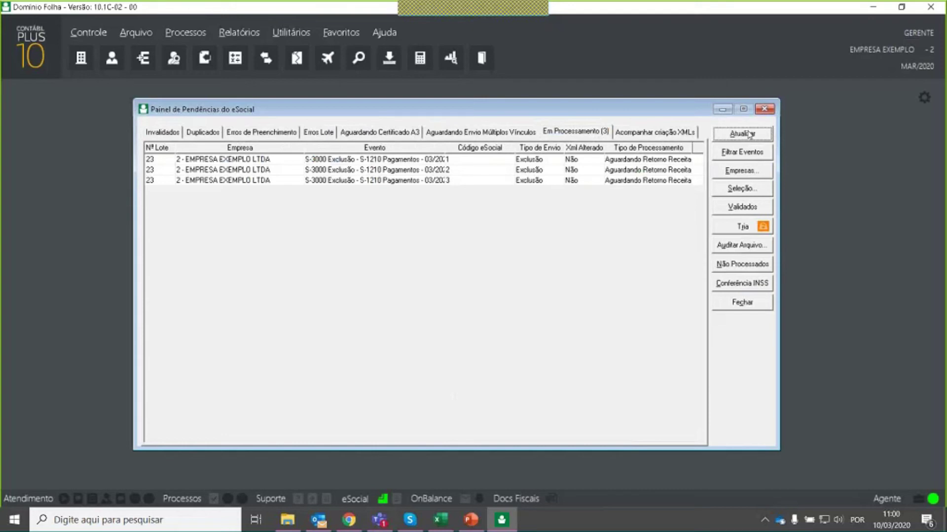
left_click(749, 134)
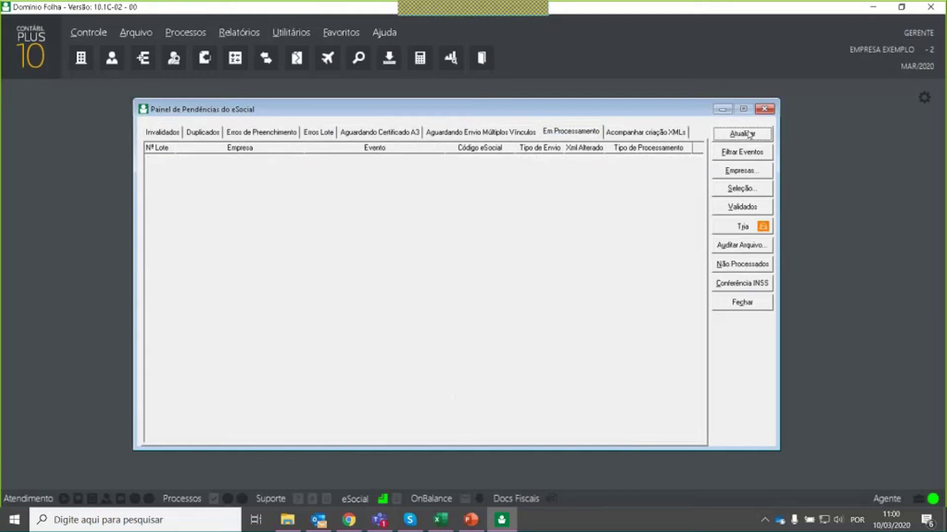
left_click(765, 109)
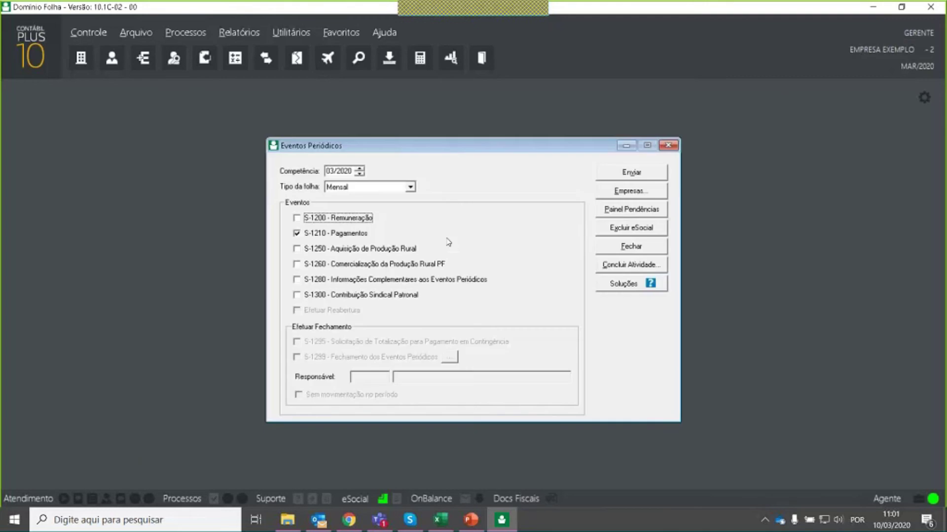
- List the 03/2020 Mensal S-1200 - Remuneração events for eSocial exclusion, leaving S-1210 - Pagamentos unselected
left_click(314, 220)
left_click(311, 233)
left_click(357, 220)
left_click(357, 220)
left_click(634, 230)
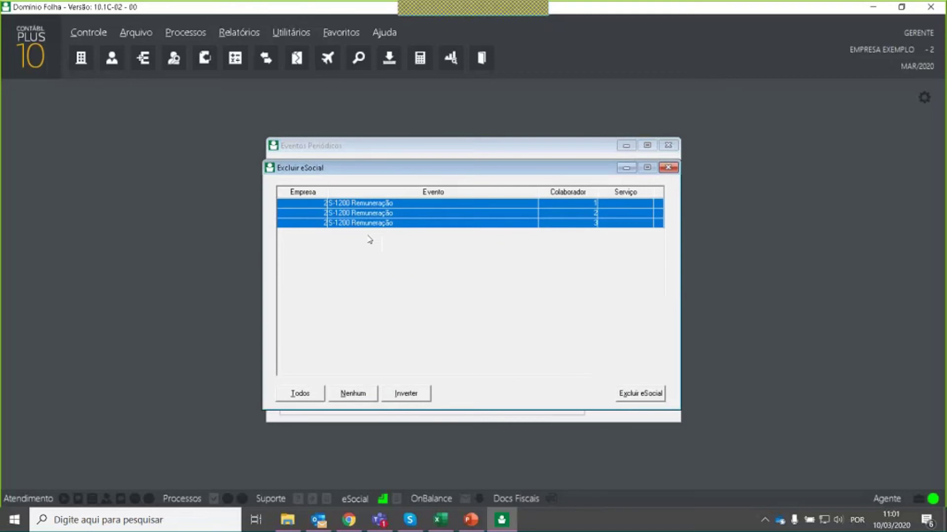
- Exclude the S-1200 Remuneração events of employees 1, 2 and 3 from eSocial
left_click(412, 207)
left_click(414, 226)
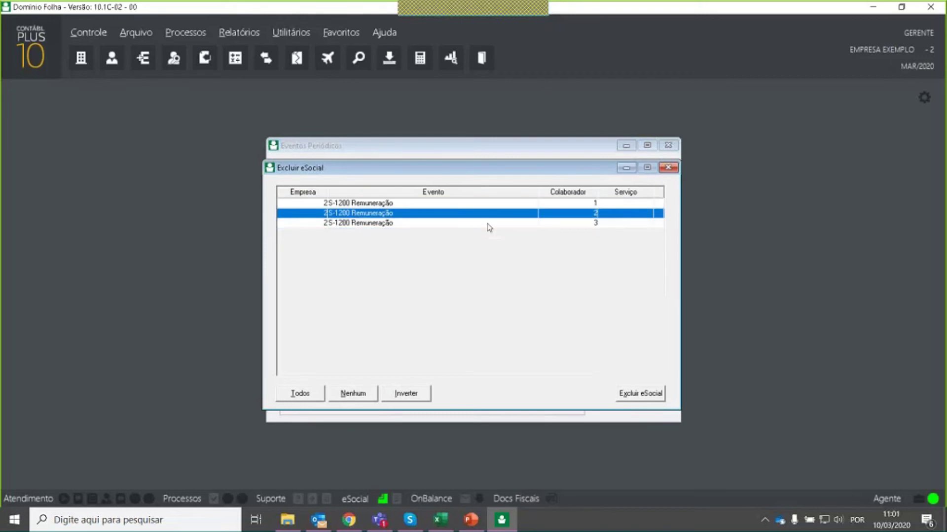
left_click(488, 206)
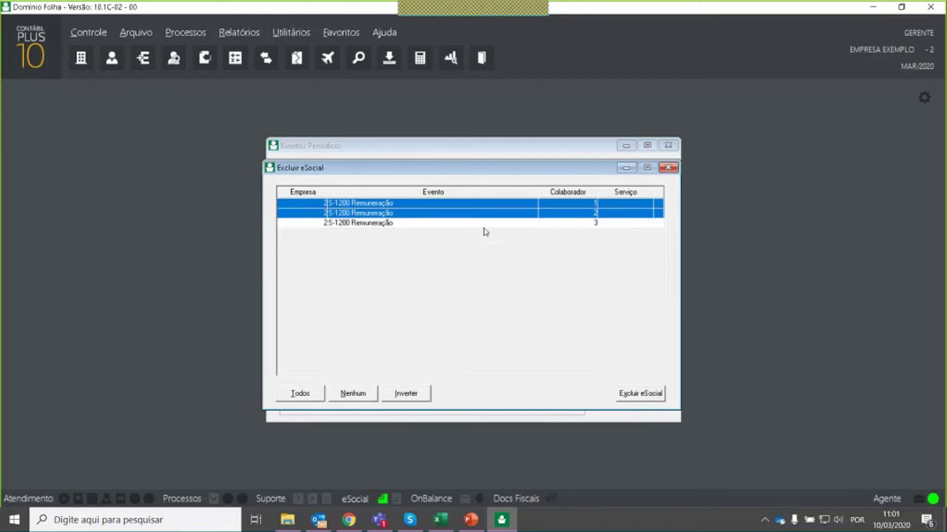
left_click(484, 226)
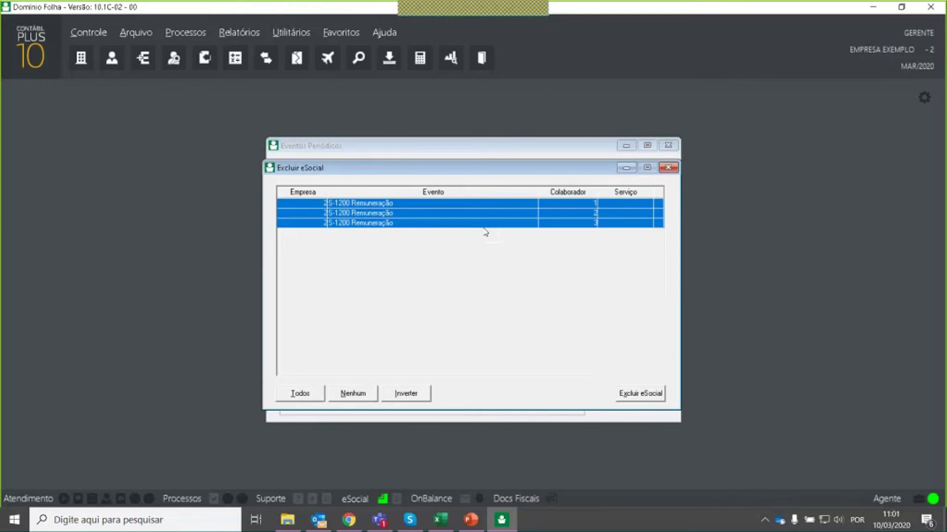
left_click(487, 224)
left_click(499, 205)
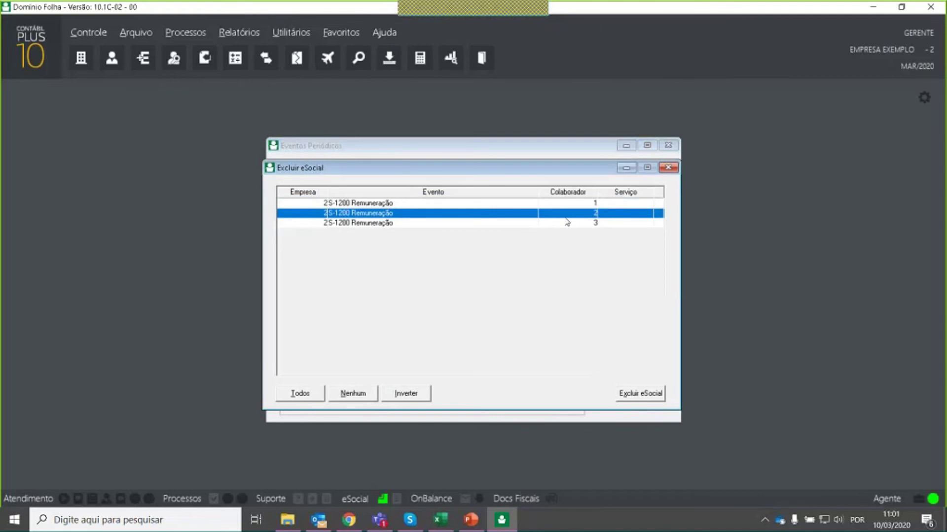
left_click(483, 203)
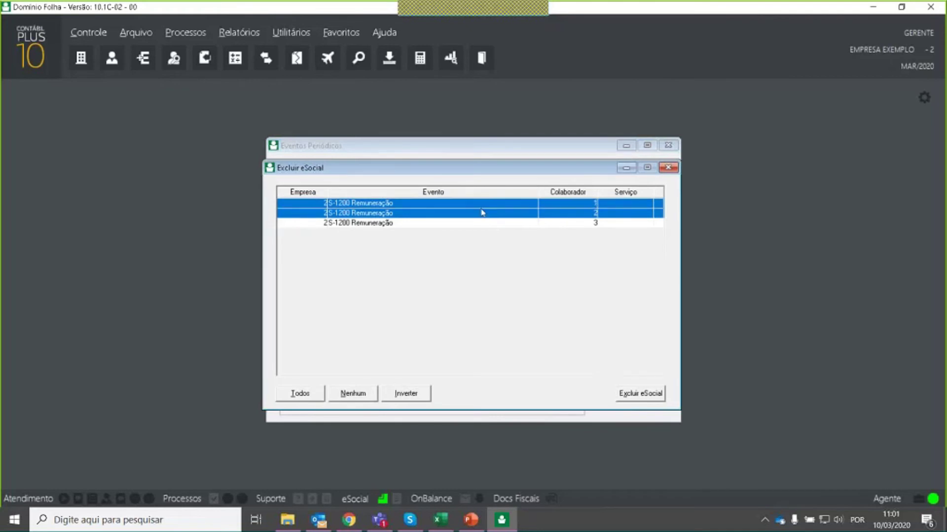
left_click(454, 223)
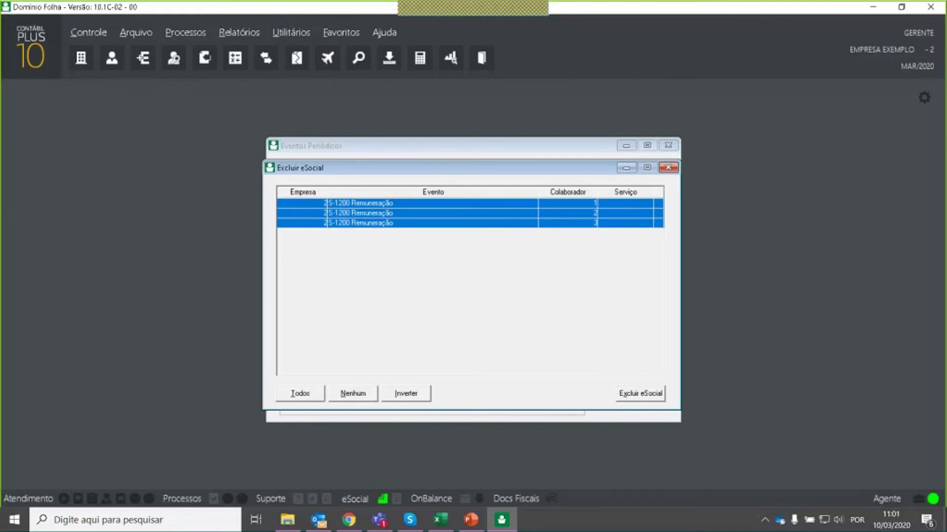
left_click(652, 394)
left_click(468, 301)
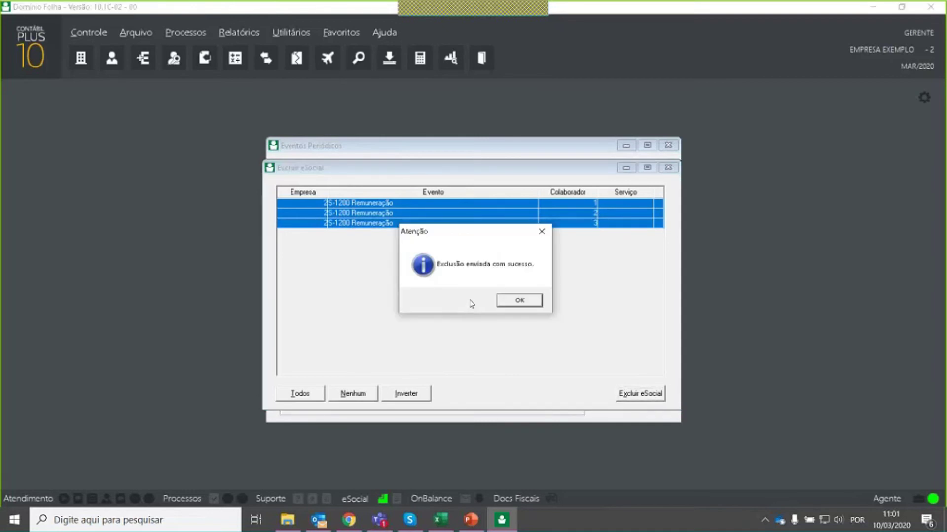
left_click(510, 302)
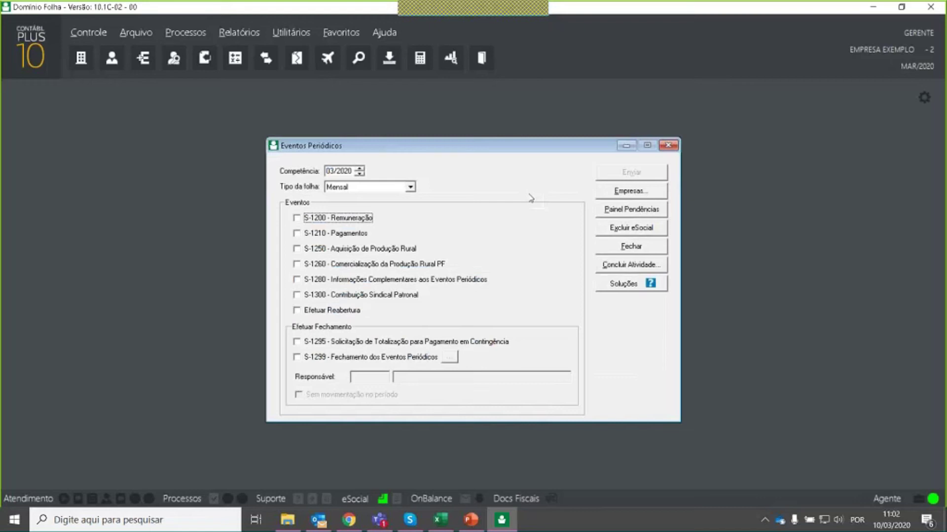
- Check the processing of the S-3000 exclusions of S-1200 Remuneração in the Painel de Pendências do eSocial, refreshing until they are processed
left_click(382, 499)
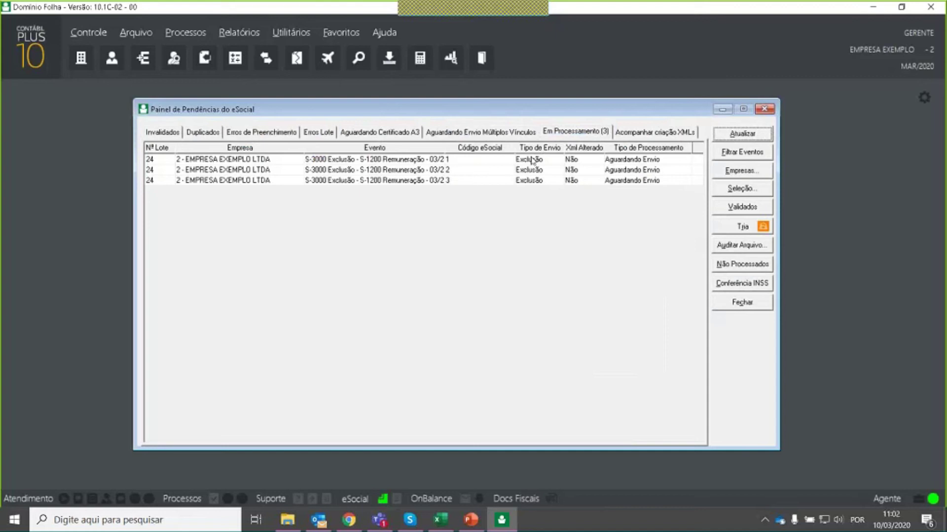
left_click(746, 139)
left_click(748, 143)
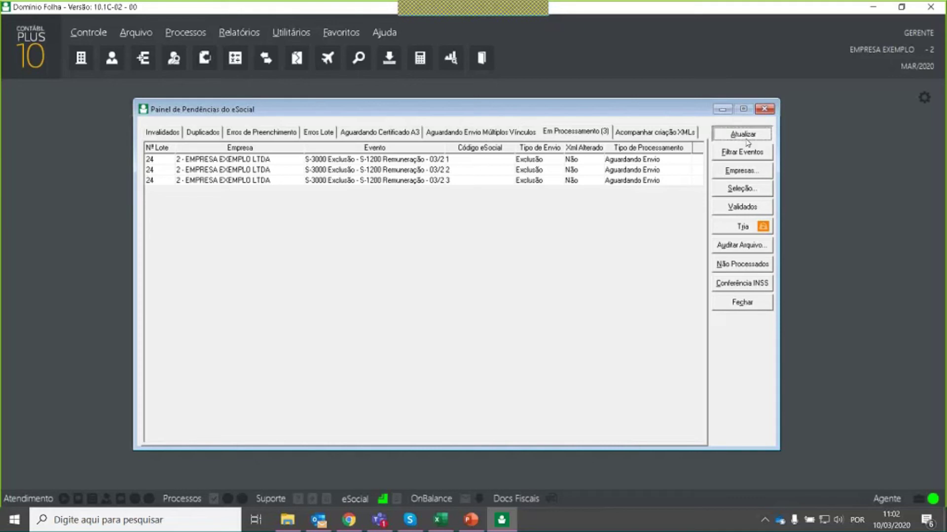
left_click(748, 143)
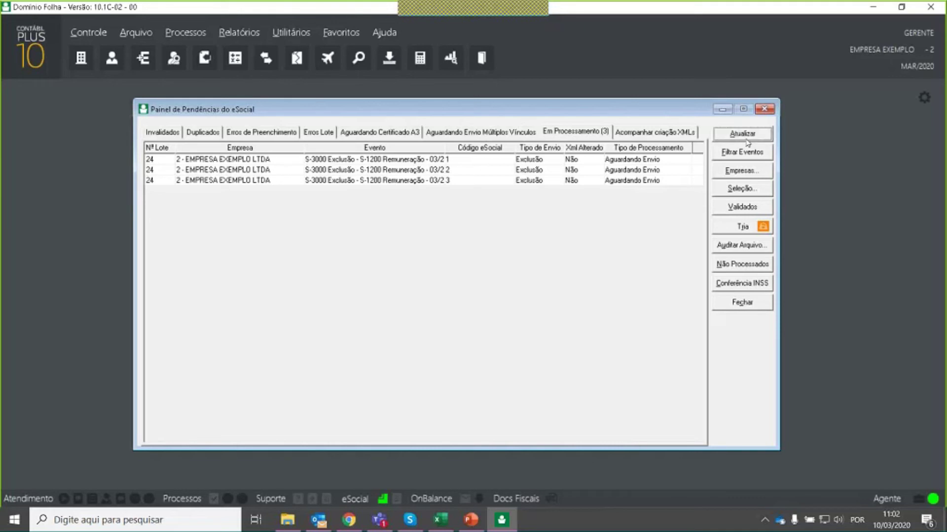
left_click(747, 142)
left_click(747, 143)
left_click(736, 132)
left_click(750, 135)
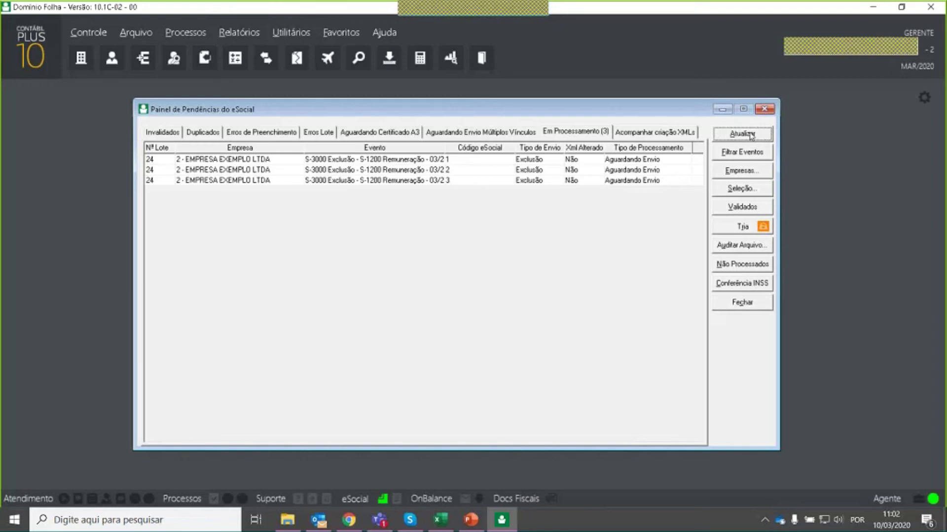
left_click(763, 136)
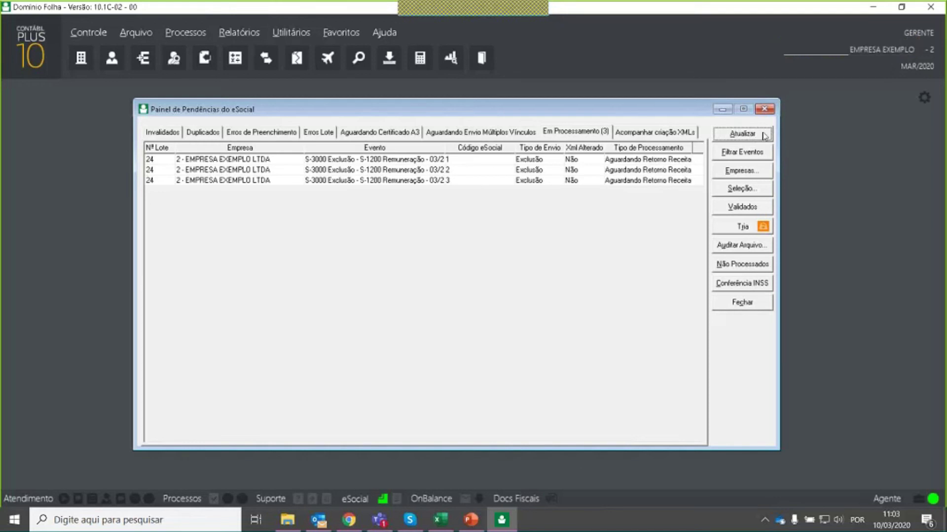
left_click(764, 136)
left_click(740, 140)
left_click(739, 140)
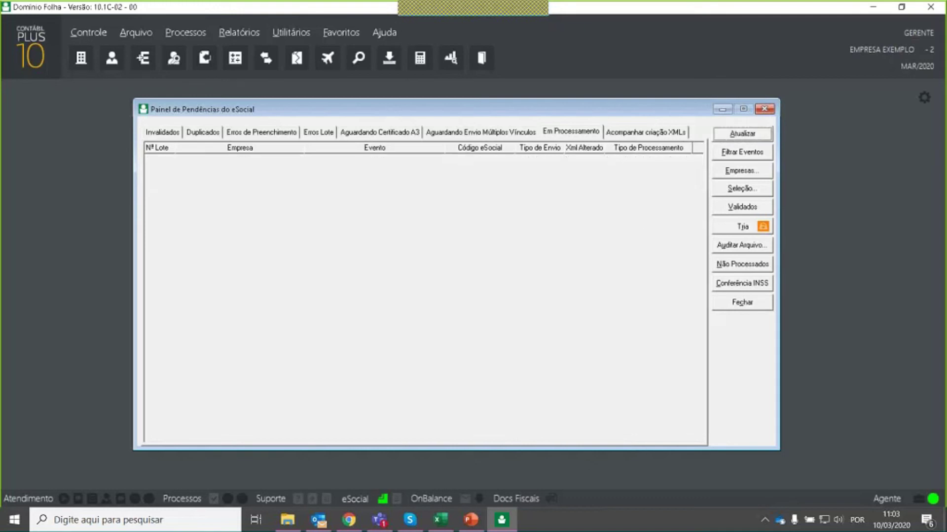
- Review the S-1299 Fechamento and S-1298 Reabertura entries for 03/2020 among the validated periodic events
left_click(733, 211)
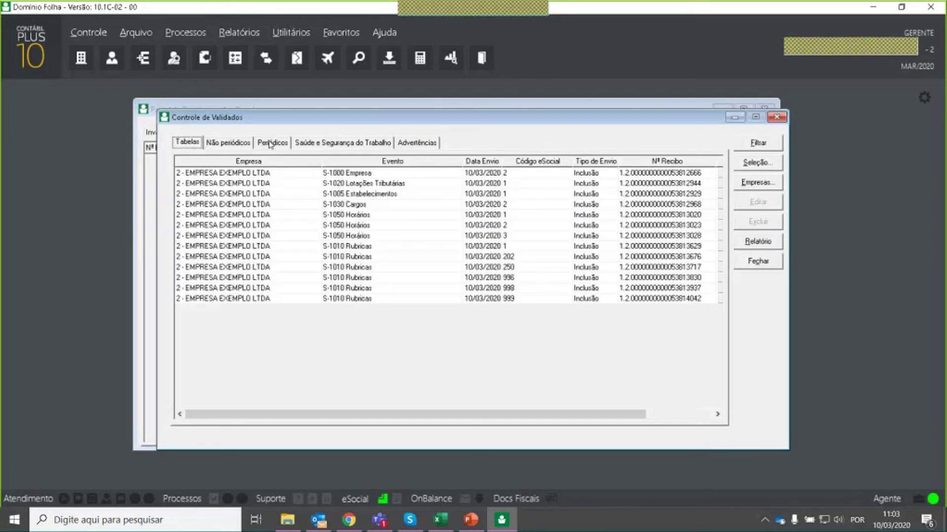
left_click(270, 143)
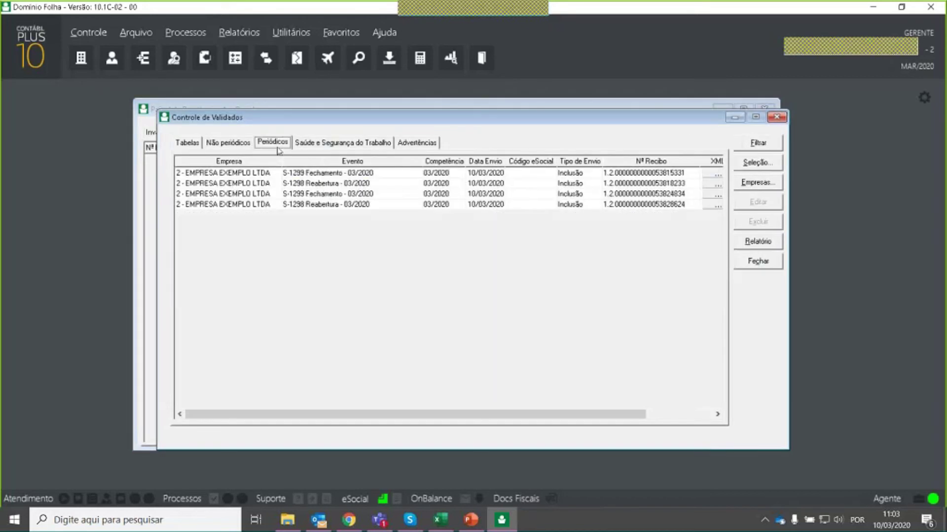
left_click(332, 177)
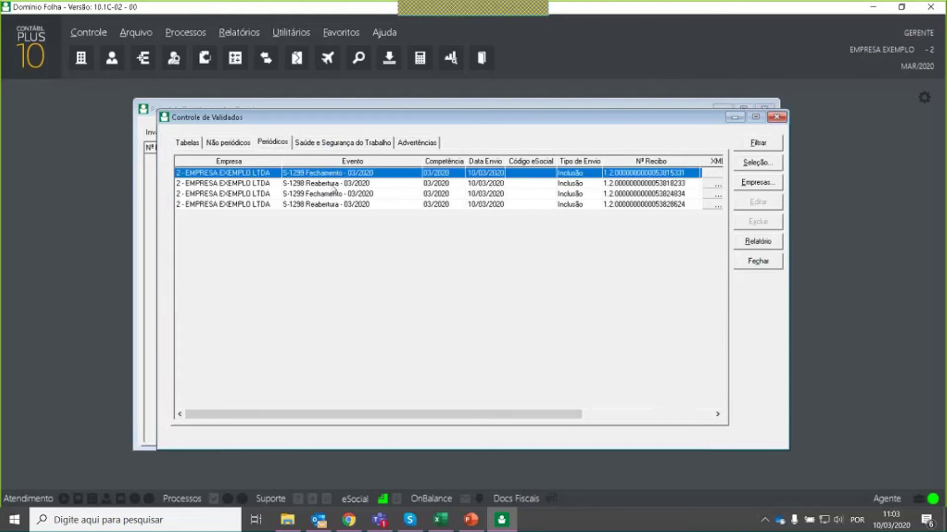
left_click(334, 183)
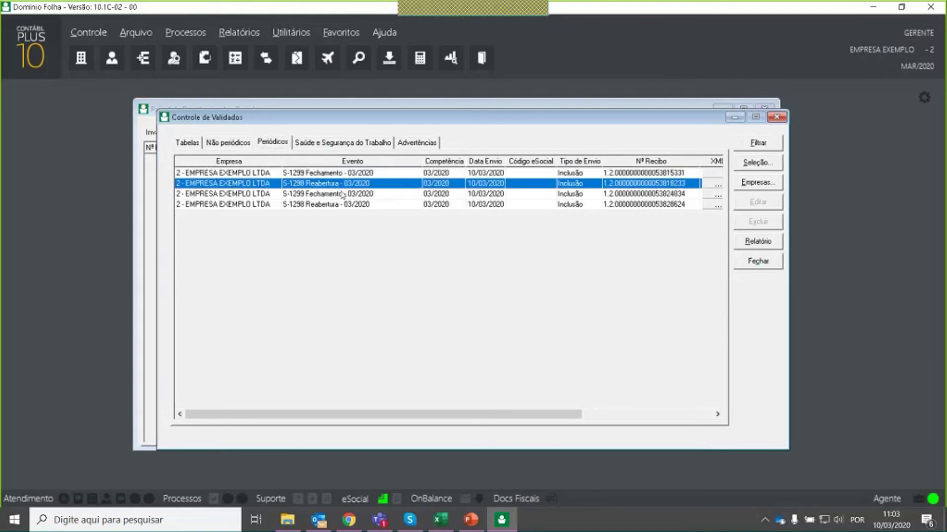
left_click(341, 193)
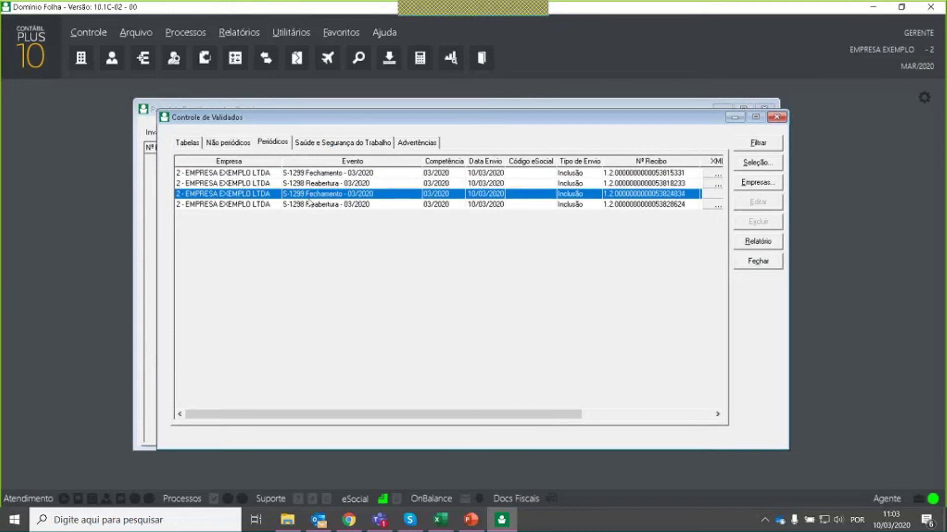
left_click(311, 203)
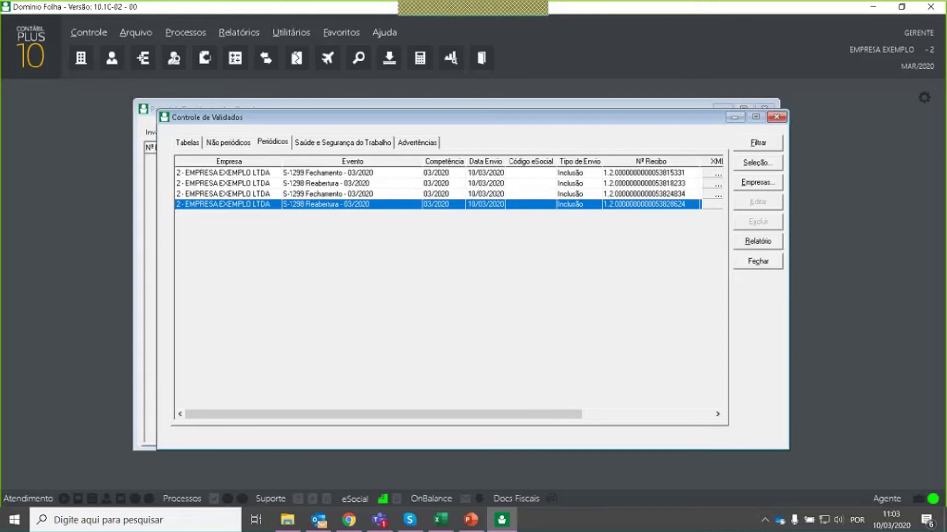
- Review the S-3000 exclusions among the validated non-periodic events, recheck the periodic ones, and close the eSocial windows
left_click(241, 144)
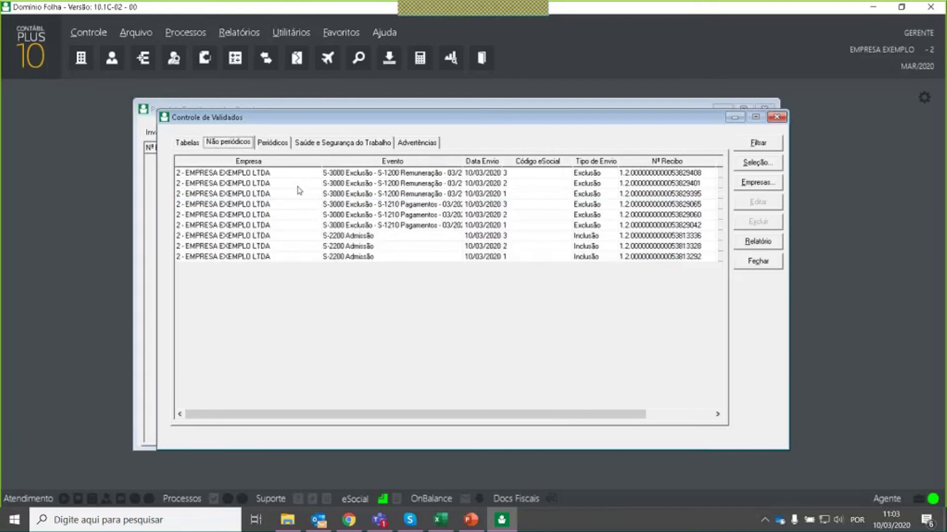
left_click(378, 175)
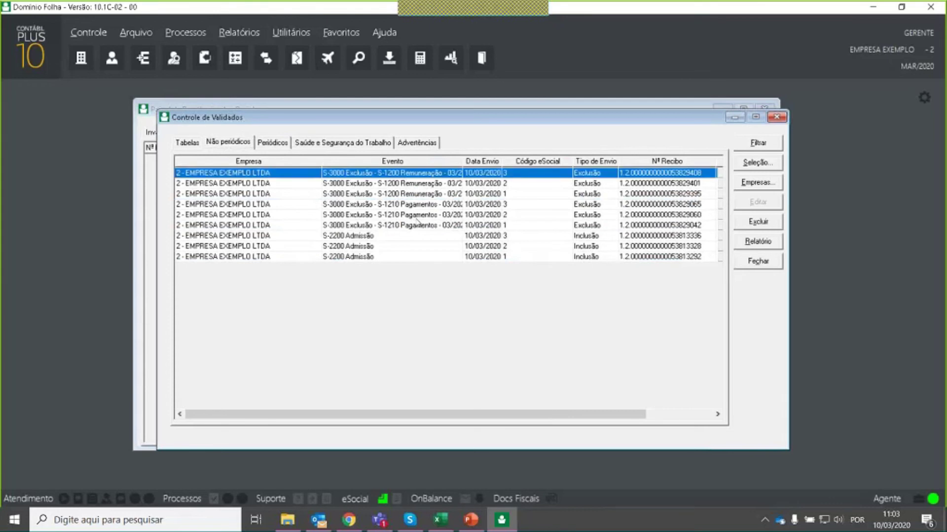
left_click(272, 143)
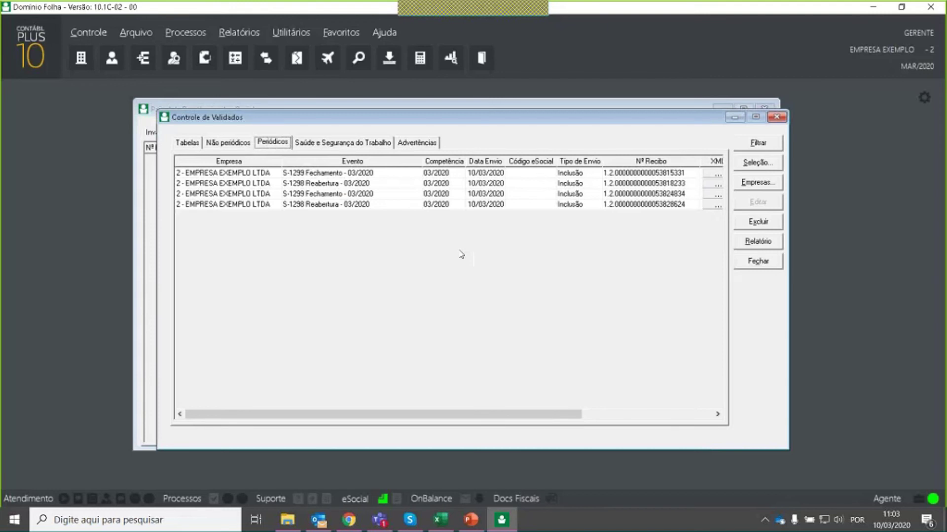
left_click(776, 118)
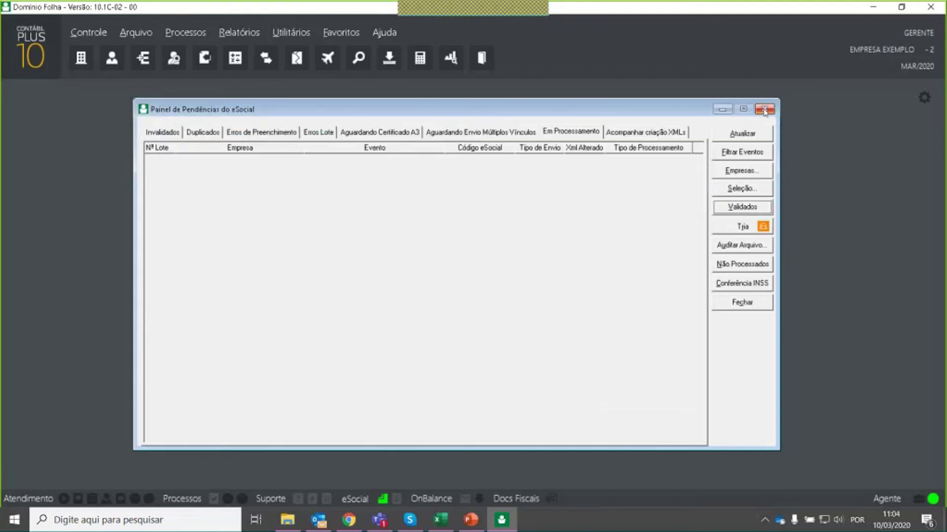
left_click(764, 109)
left_click(668, 146)
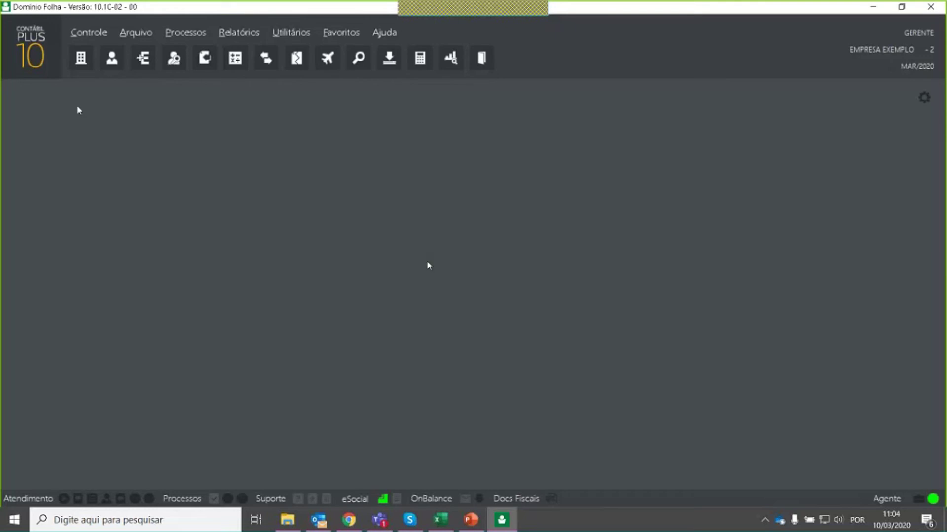
- Recalculate the Folha Mensal for competência 03/2020 and display the calculated data
left_click(234, 65)
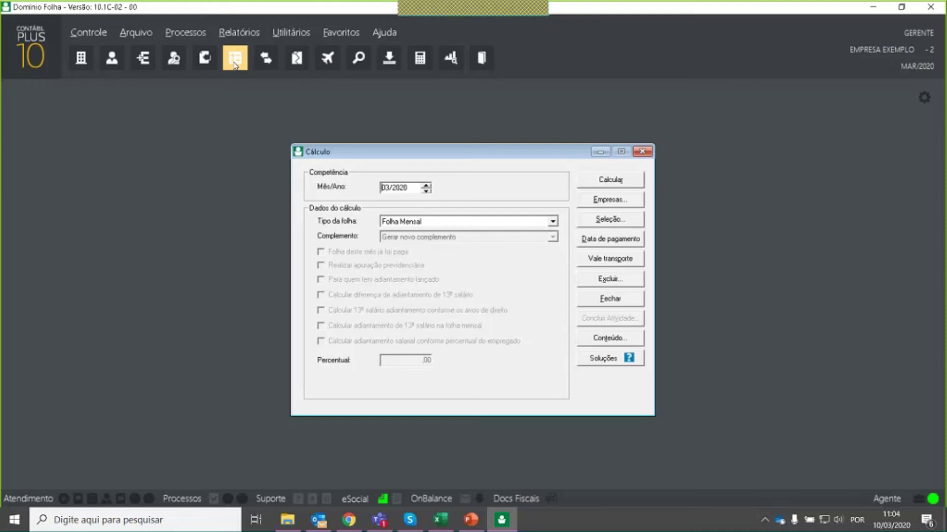
left_click(624, 179)
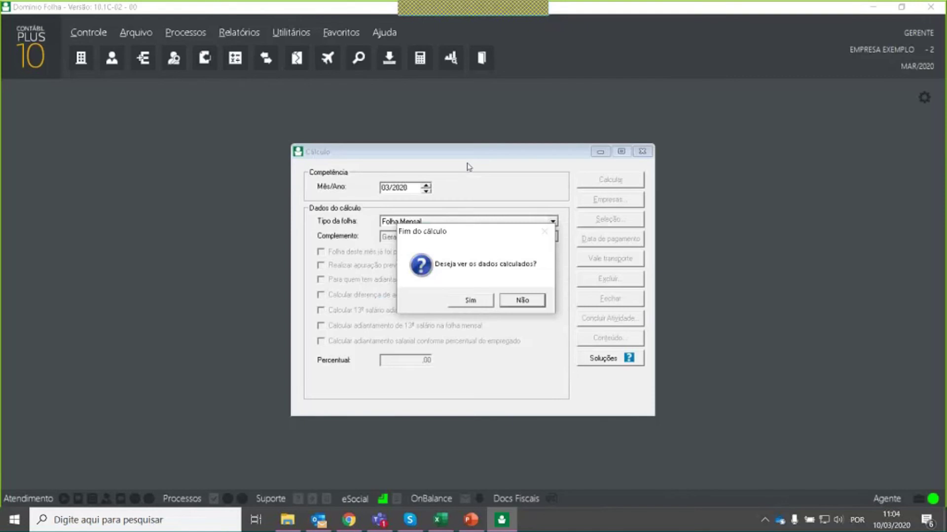
left_click(476, 302)
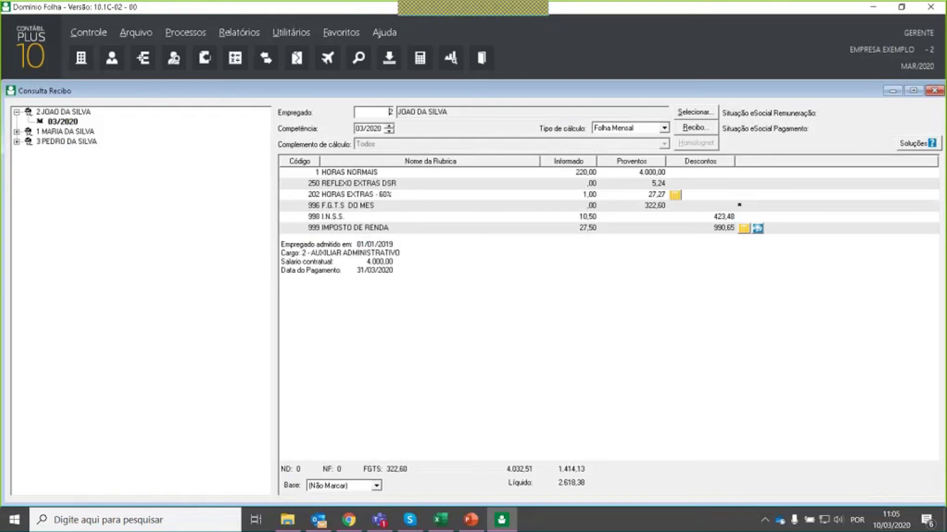
- Mark the rubrics forming the INSS Mensal base on employee 2's 03/2020 receipt, and close the receipt and calculation windows
left_click(376, 485)
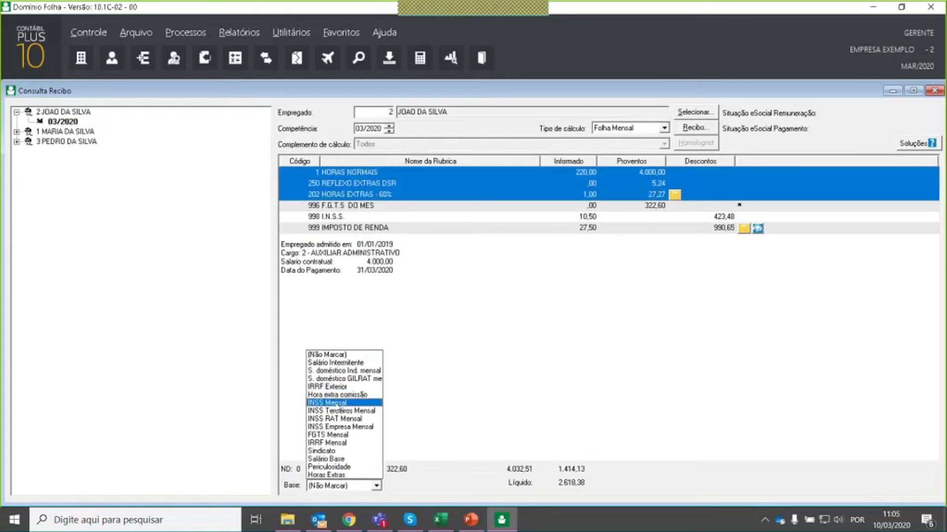
left_click(342, 403)
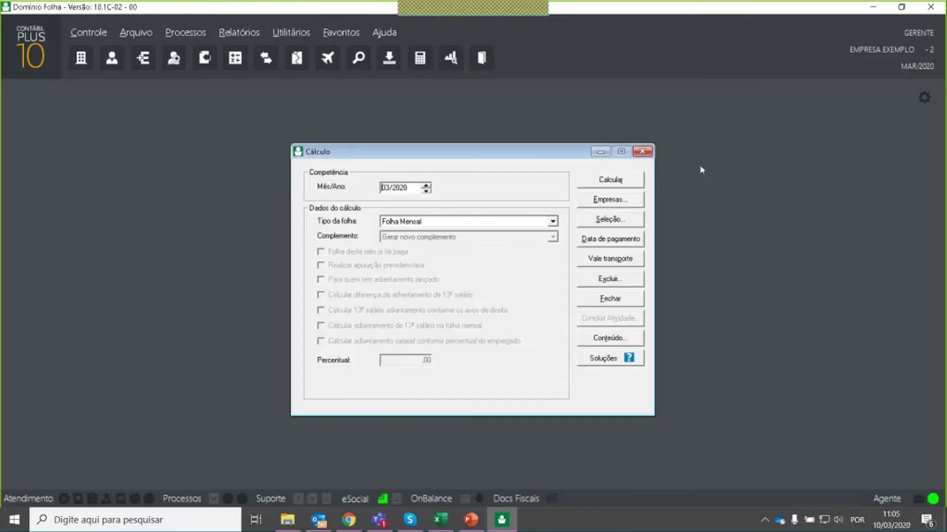
left_click(642, 152)
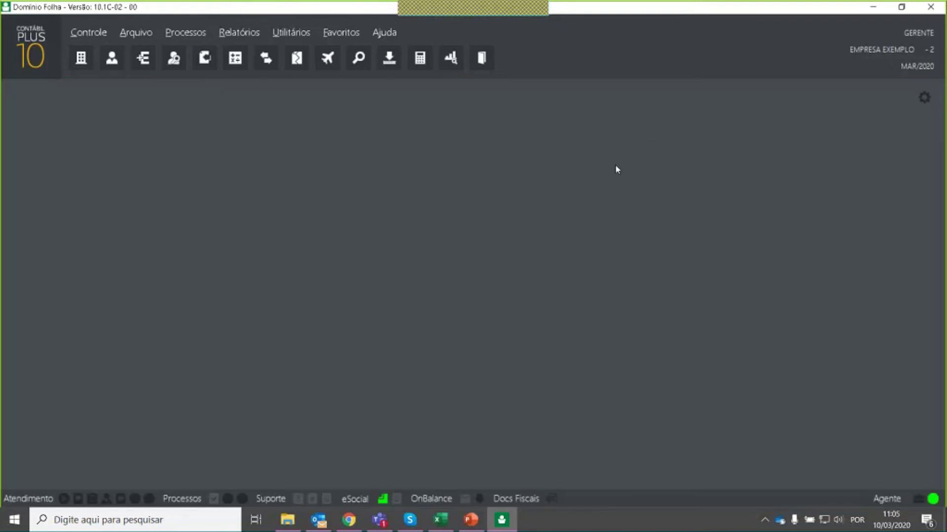
- Send the S-1200 Remuneração and S-1210 Pagamentos events for the 03/2020 Mensal payroll, and refresh the eSocial events in processing
left_click(241, 34)
mouse_move(272, 78)
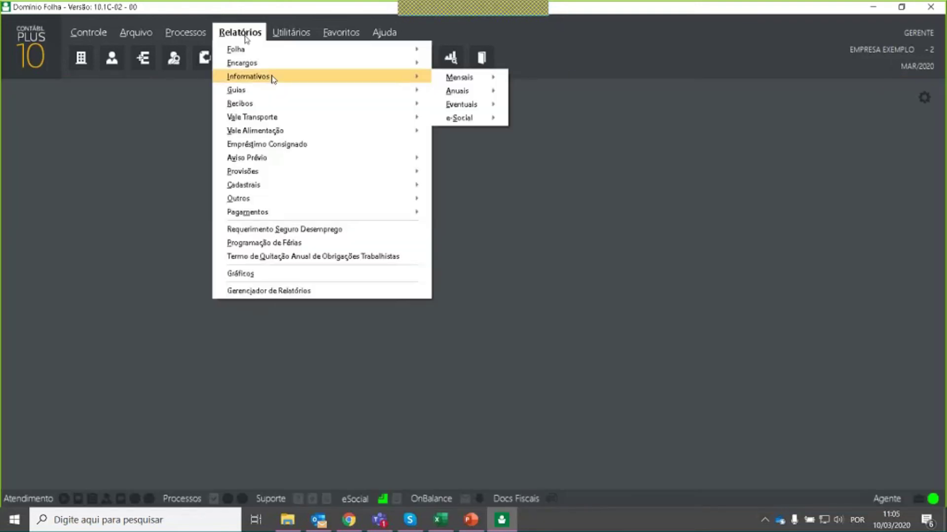
mouse_move(463, 118)
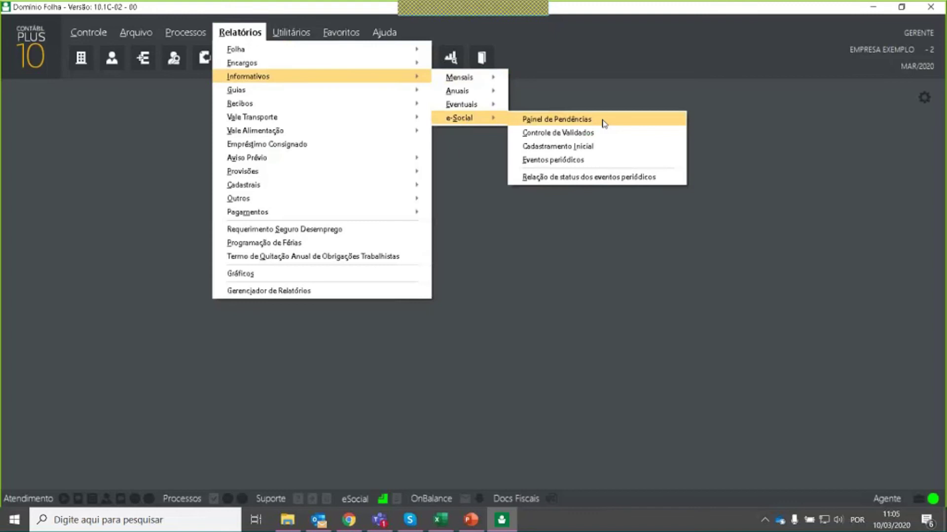
left_click(575, 159)
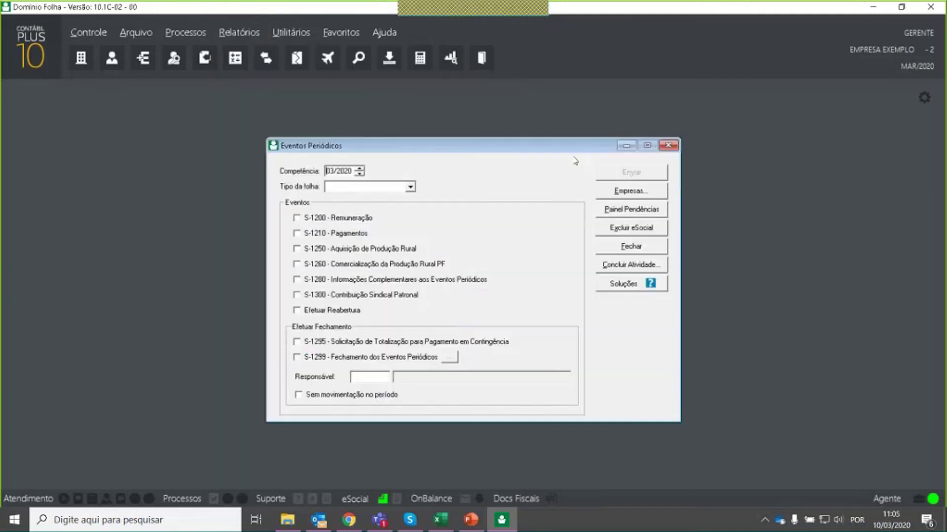
left_click(296, 218)
left_click(301, 234)
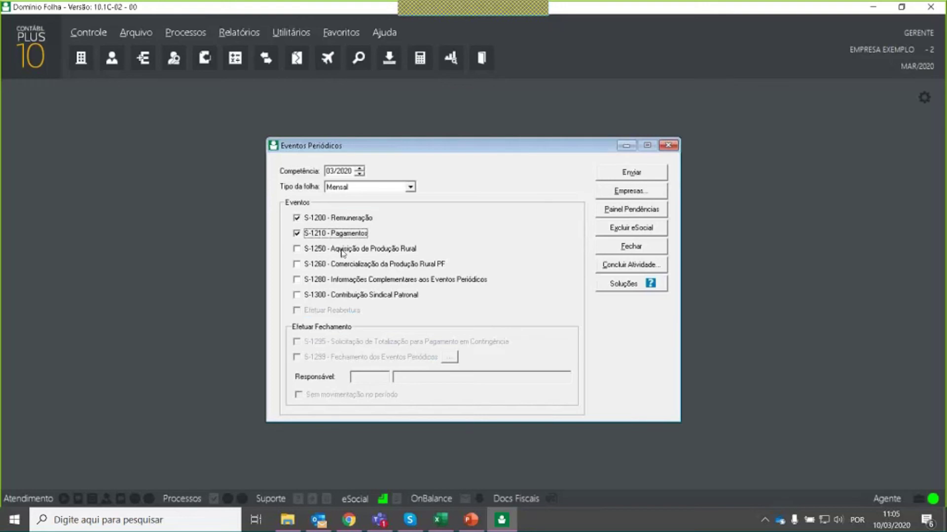
left_click(634, 173)
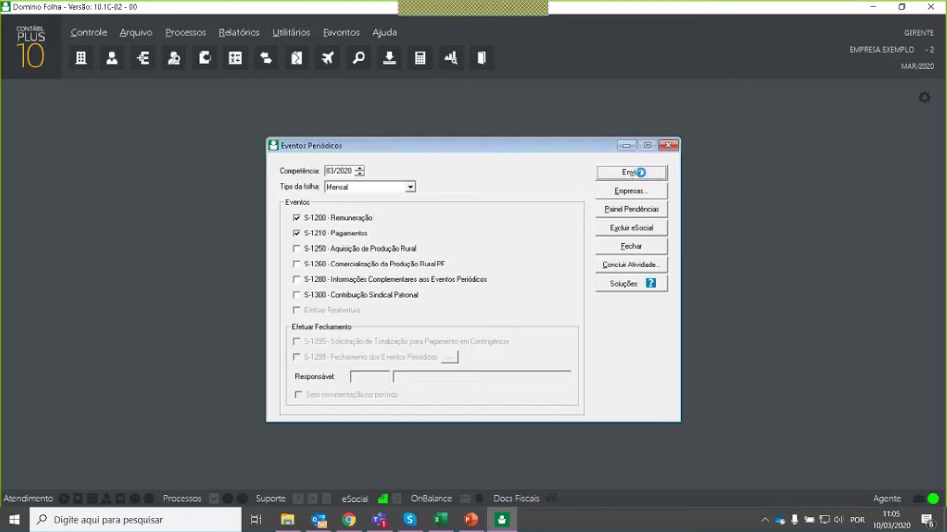
left_click(537, 301)
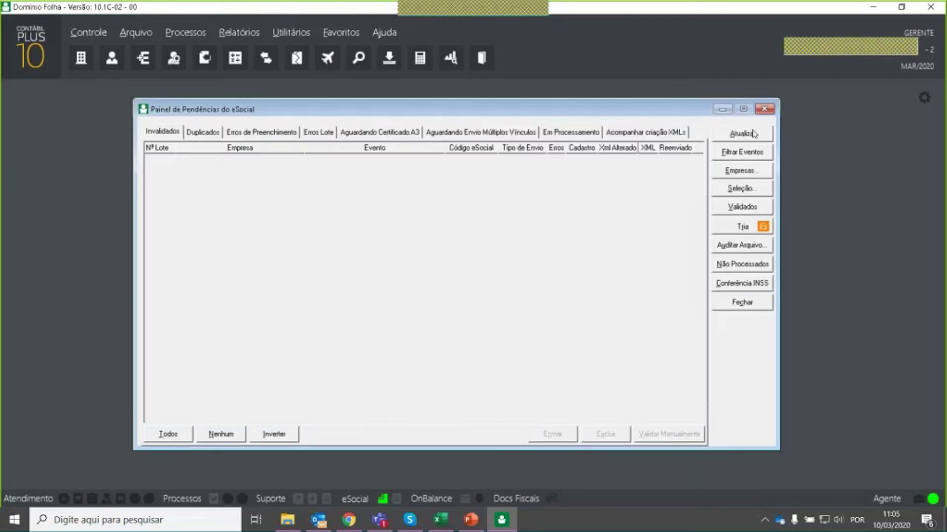
left_click(753, 133)
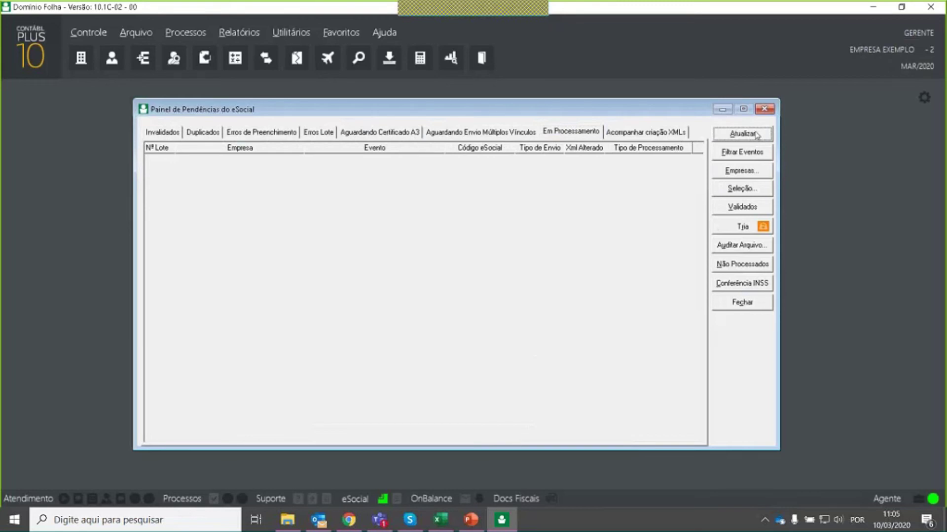
left_click(756, 135)
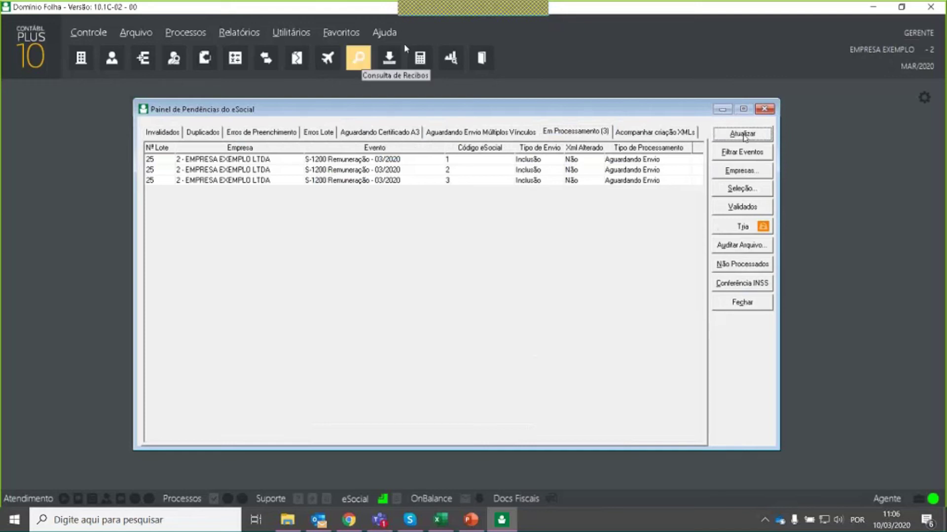
- Consult the 03/2020 Folha Mensal receipts of employees 1, 2 and 3 to check their eSocial Remuneração status
left_click(358, 59)
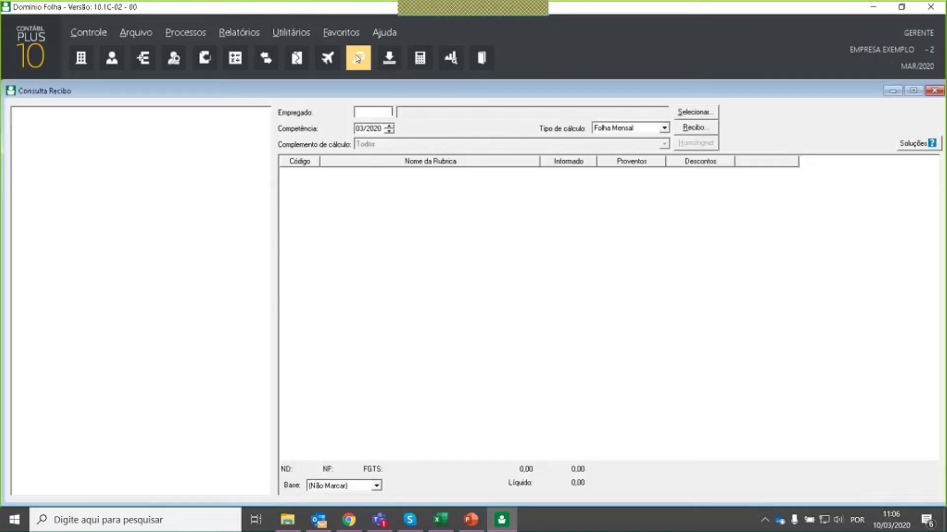
left_click(374, 112)
type("1")
key("Return")
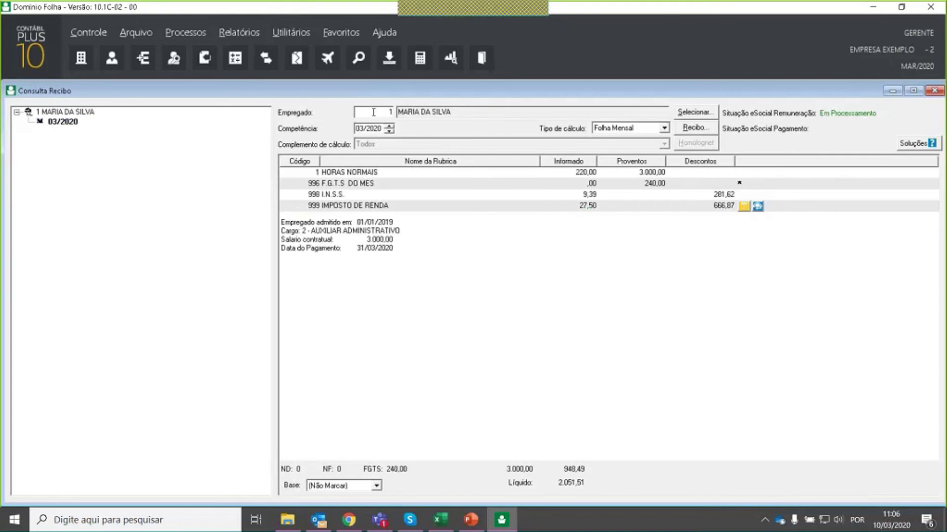
type("2")
key("Return")
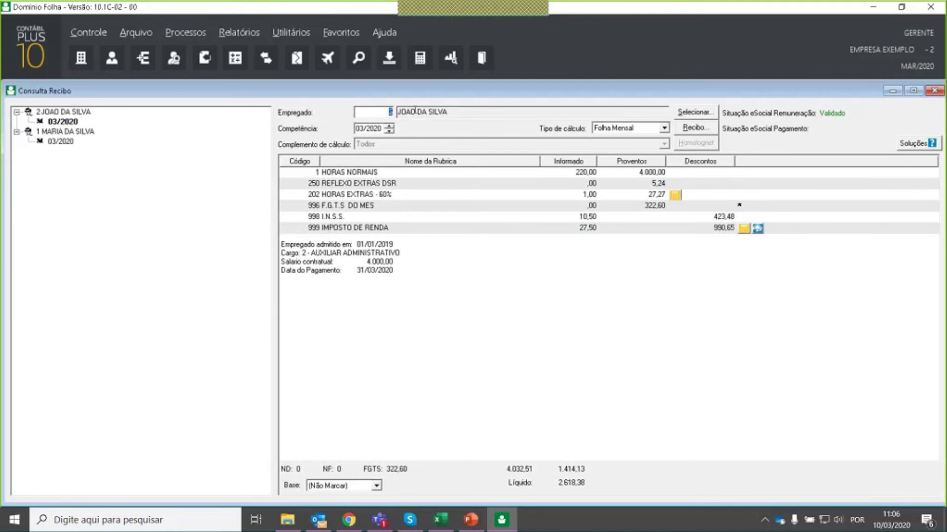
type("3")
key("Return")
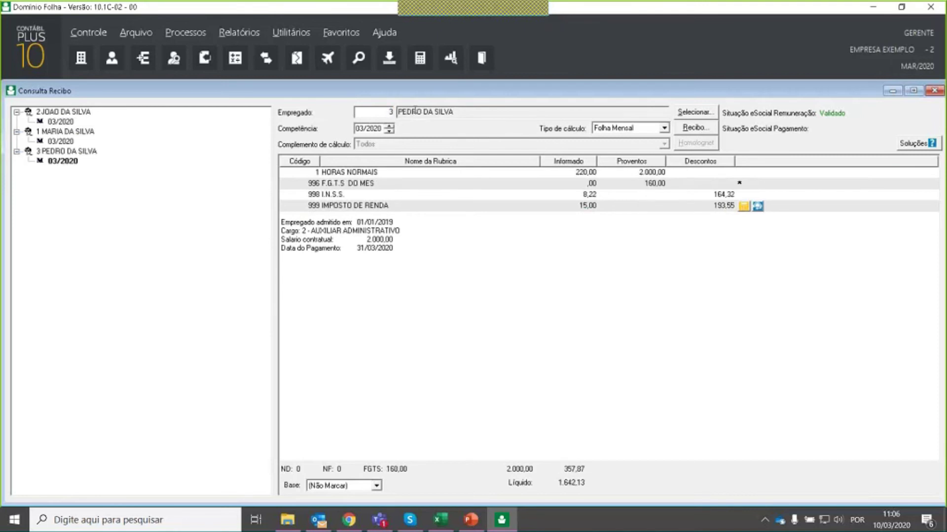
- Recheck the eSocial Remuneração and Pagamento statuses on the three employees' 03/2020 receipts, and close the receipt window
left_click(63, 122)
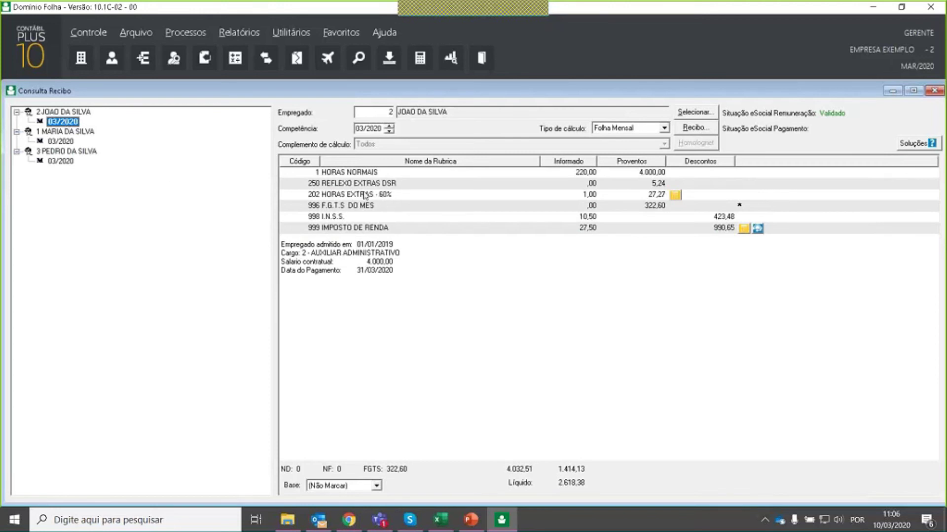
key("Down")
key("Down")
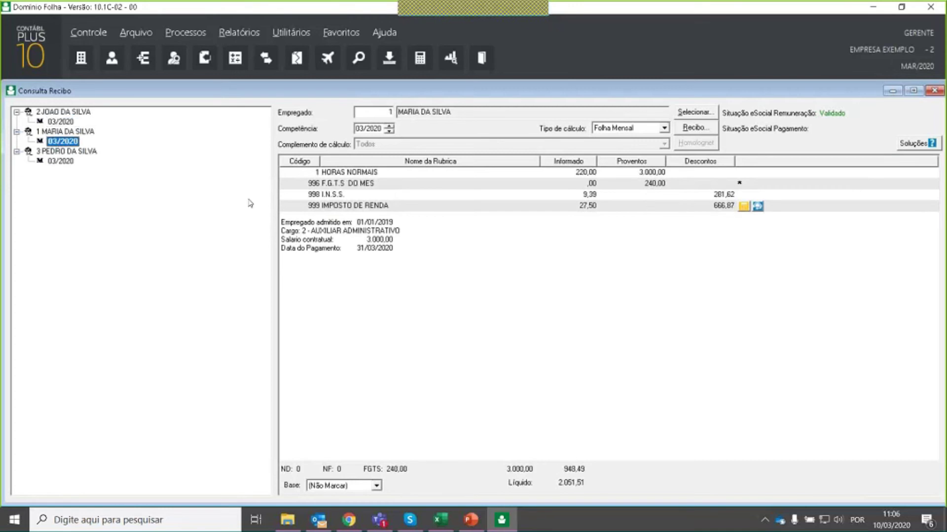
key("Down")
key("Down")
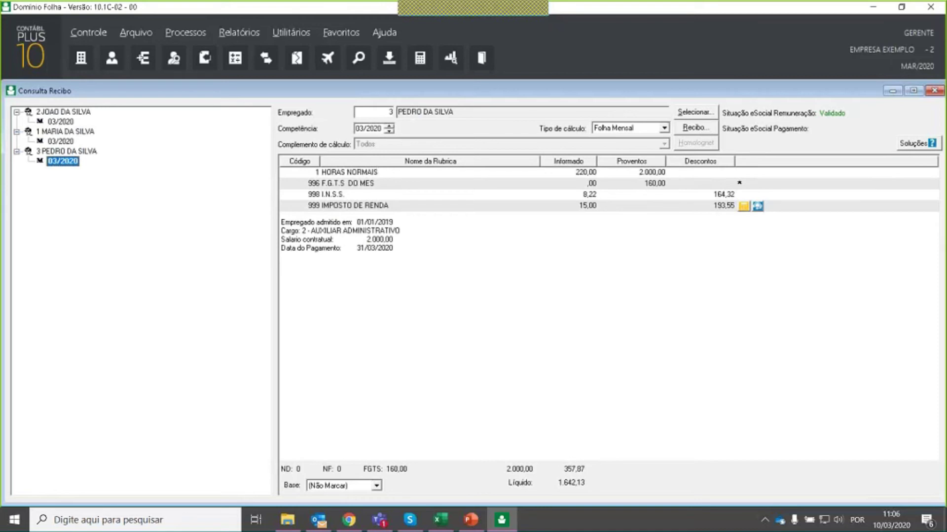
key("Up")
key("Up")
key("Up")
key("Up")
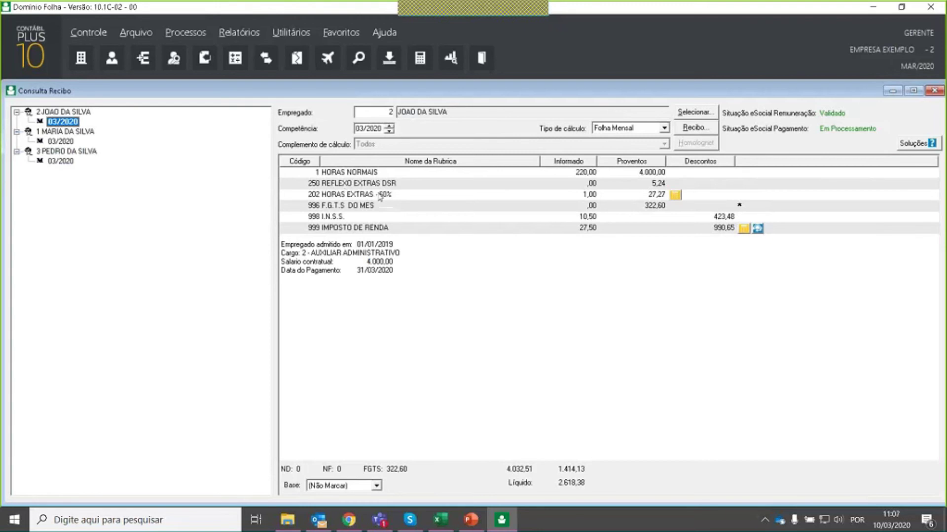
left_click(53, 141)
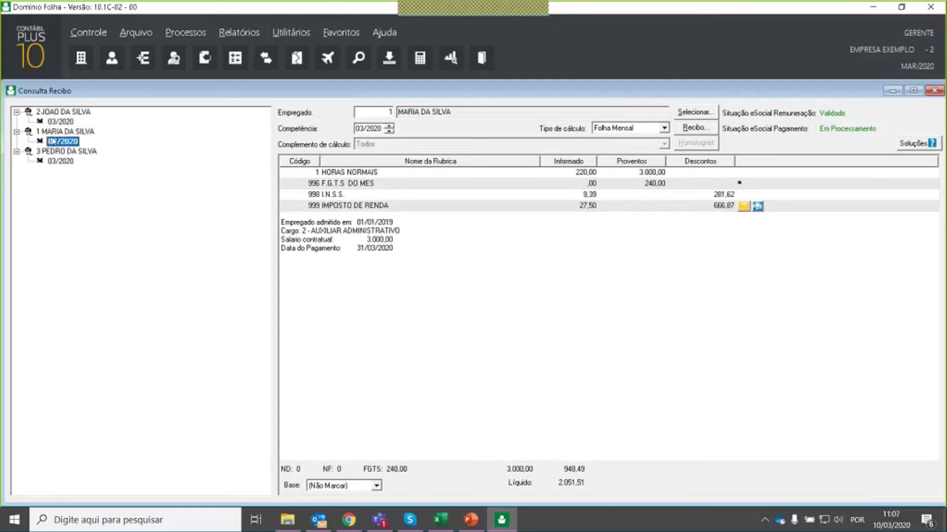
left_click(55, 160)
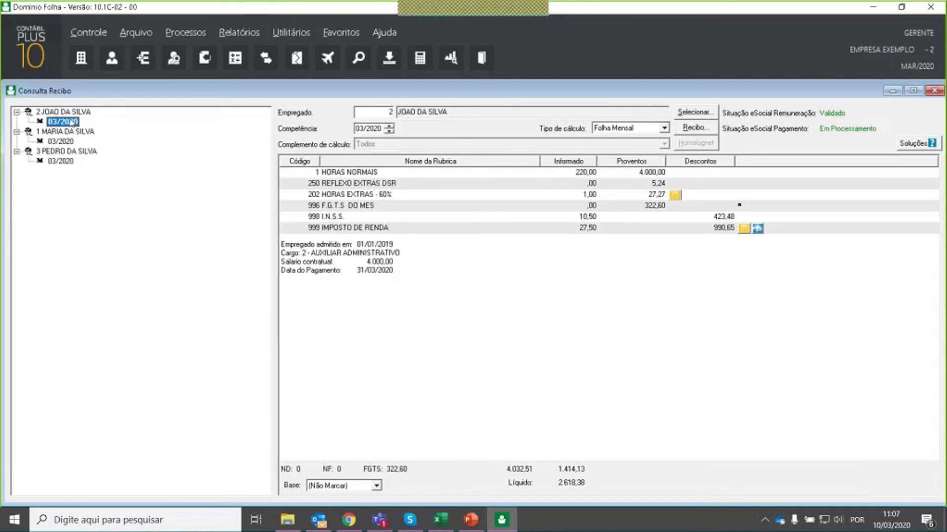
left_click(934, 92)
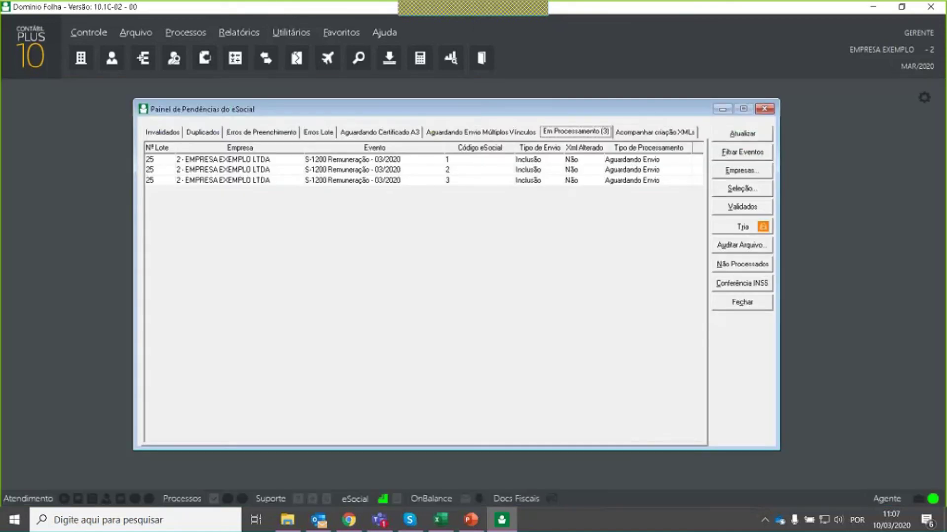
- Refresh the events in processing and review the S-1200 and S-1210 entries for 03/2020 among the validated periodic events
left_click(751, 133)
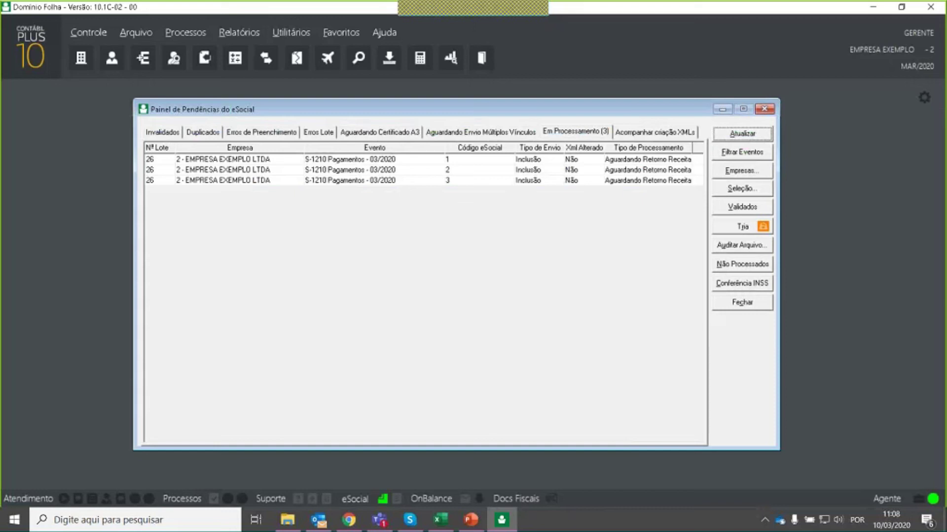
left_click(728, 136)
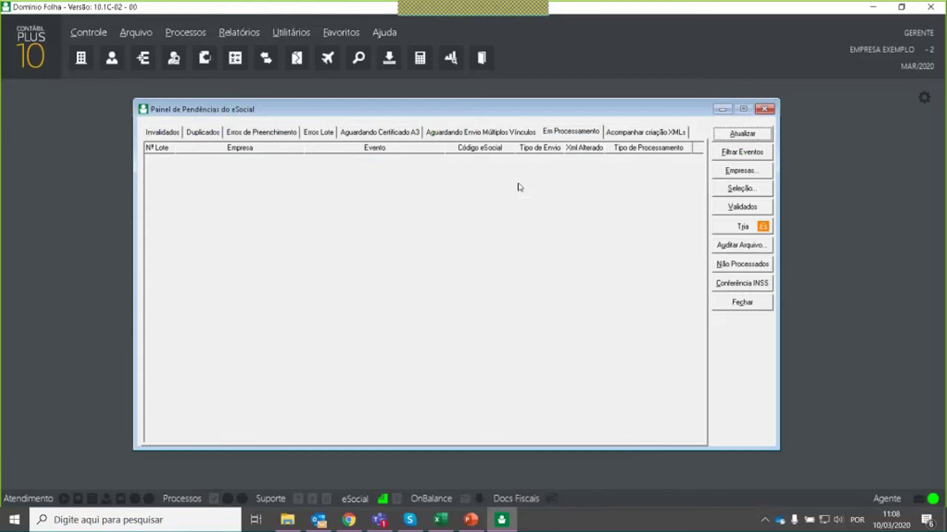
left_click(749, 209)
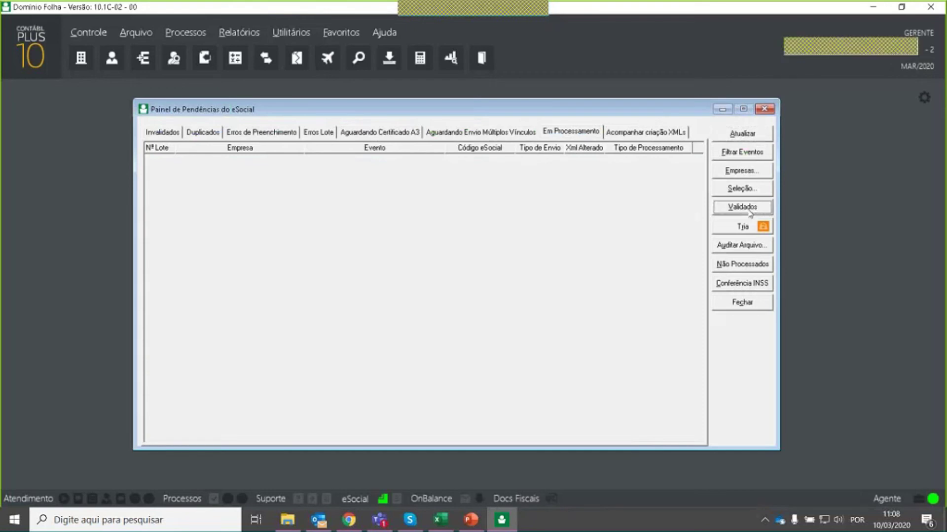
left_click(279, 145)
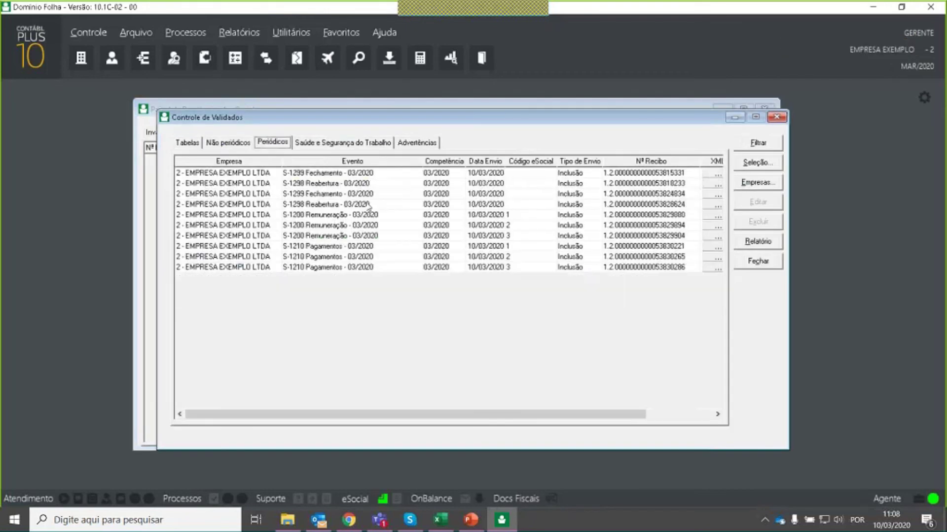
left_click(330, 217)
left_click_drag(333, 227, 354, 280)
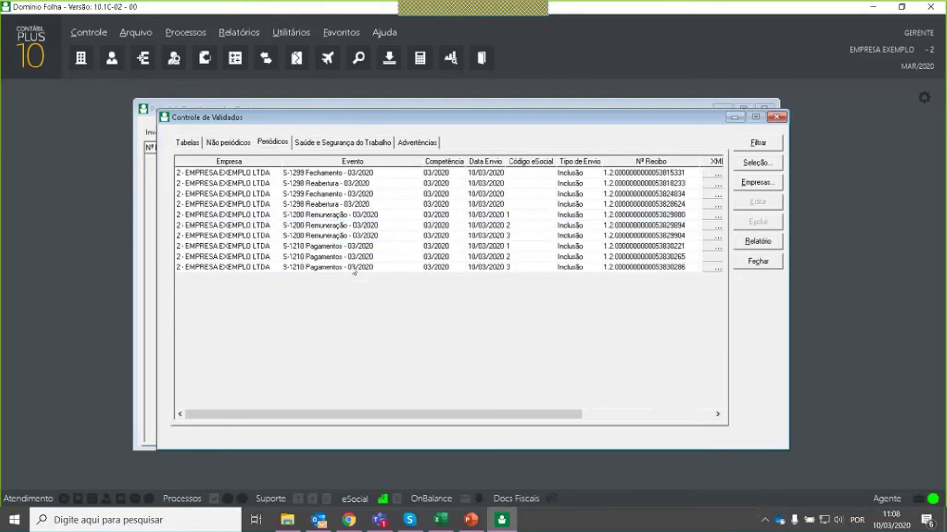
left_click(354, 268)
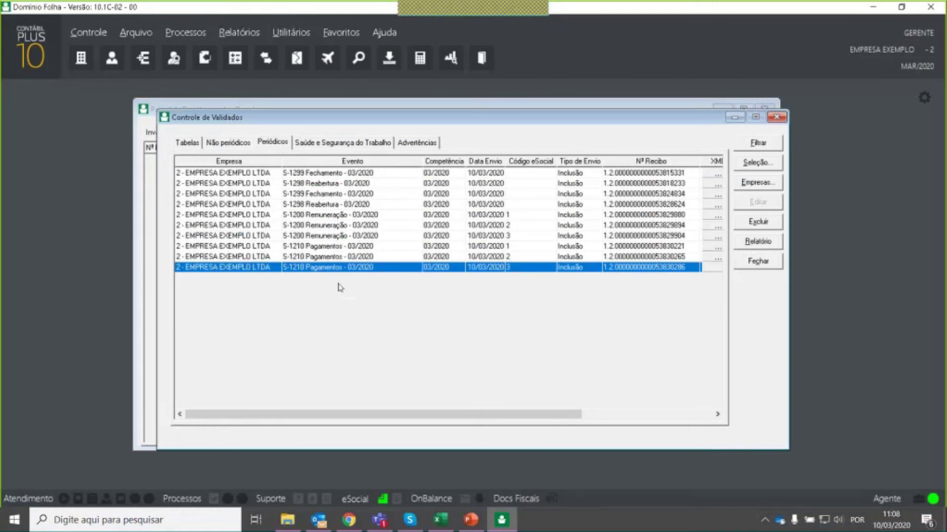
left_click(377, 273)
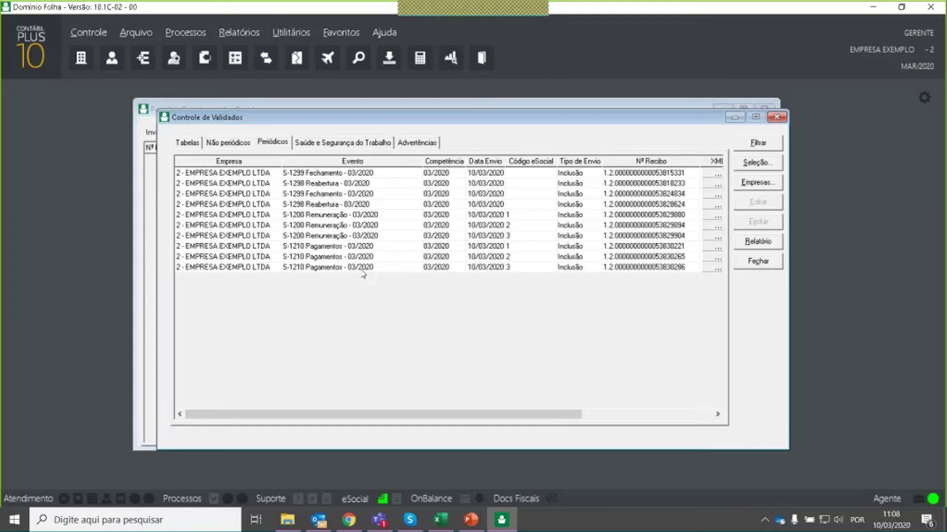
left_click(776, 117)
left_click(765, 109)
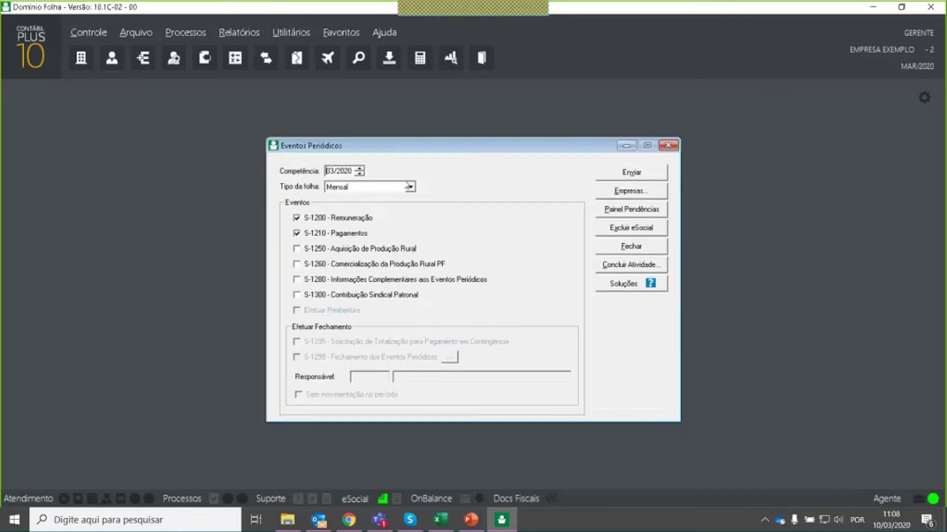
- Send only the S-1299 Fechamento dos Eventos Periódicos for 03/2020, with responsável 1
left_click(311, 218)
left_click(310, 233)
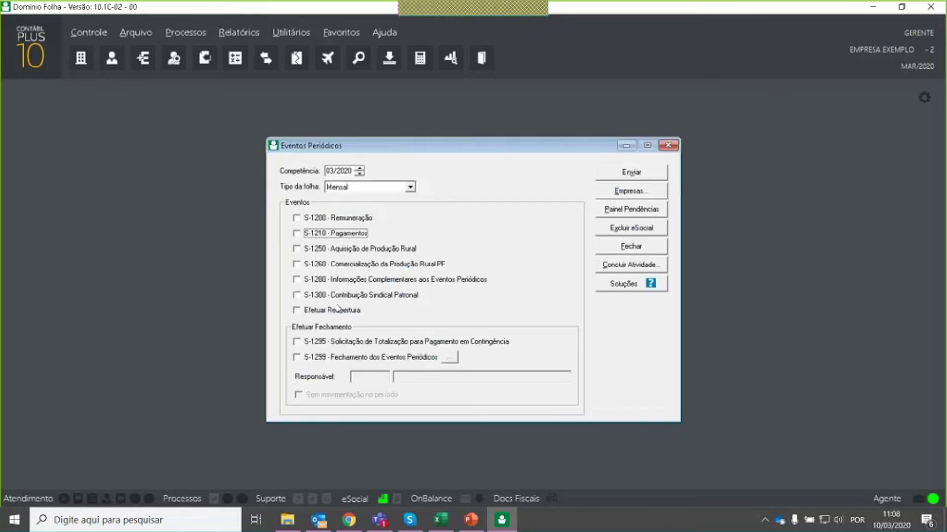
left_click(309, 357)
left_click(365, 376)
type("1")
key("Tab")
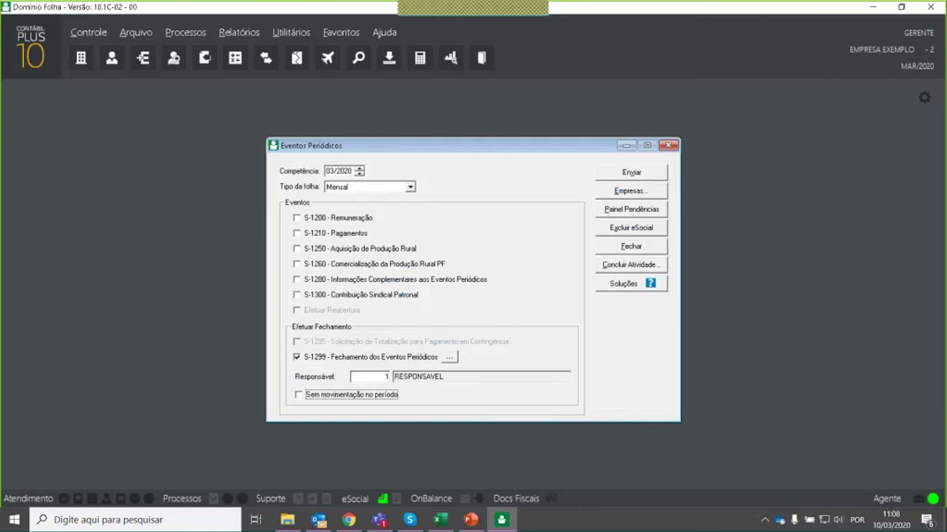
left_click(640, 174)
key("Escape")
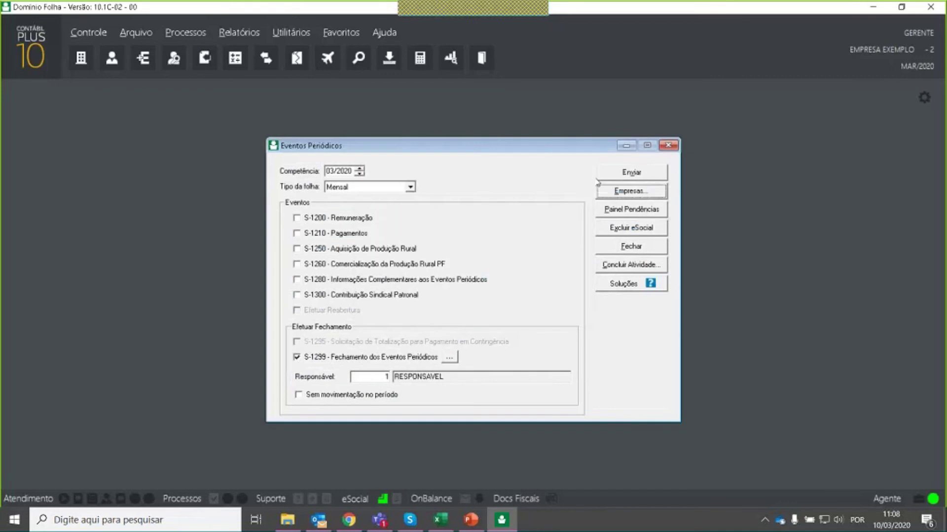
left_click(631, 175)
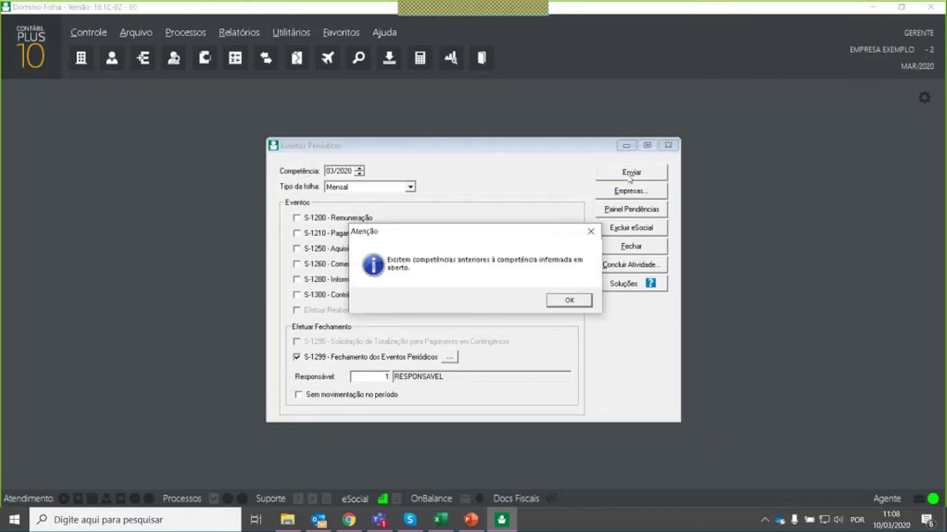
key("Return")
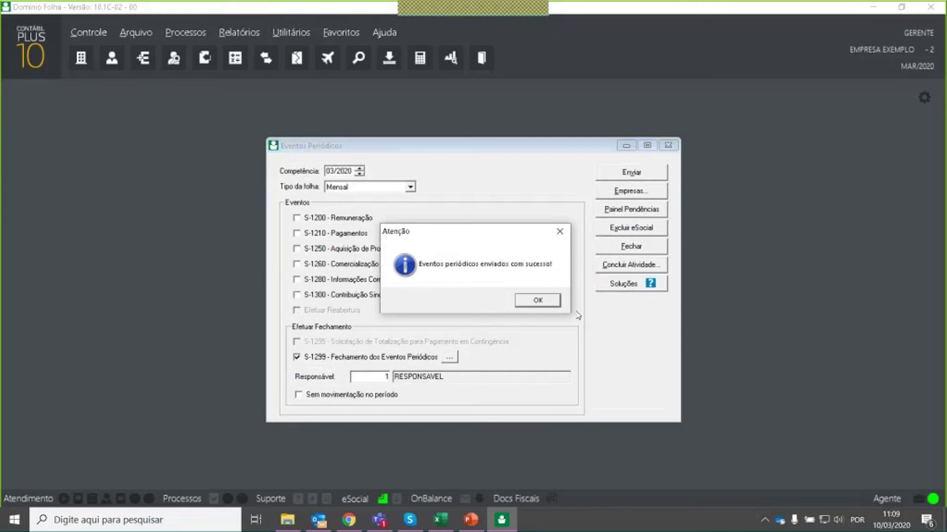
left_click(532, 298)
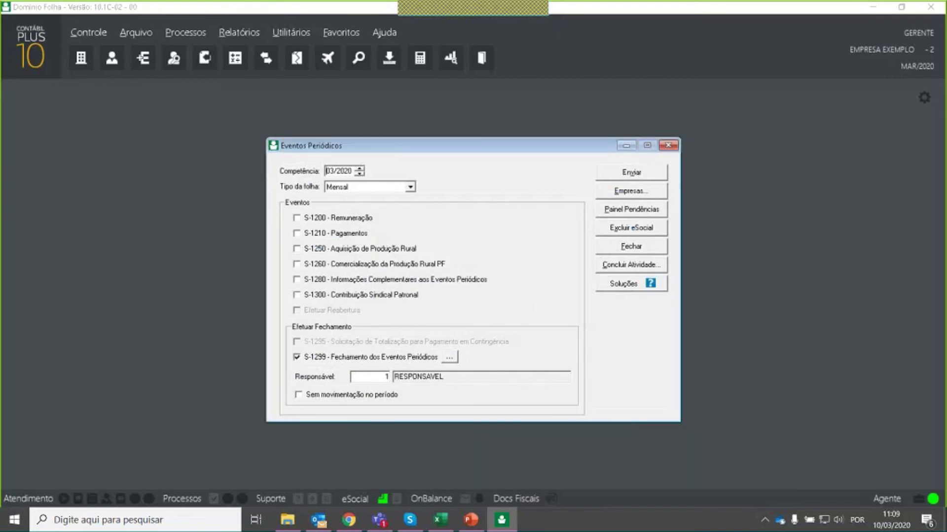
- Close the periodic events window and keep refreshing the events in processing until the 03/2020 S-1299 Fechamento leaves the queue
left_click(668, 145)
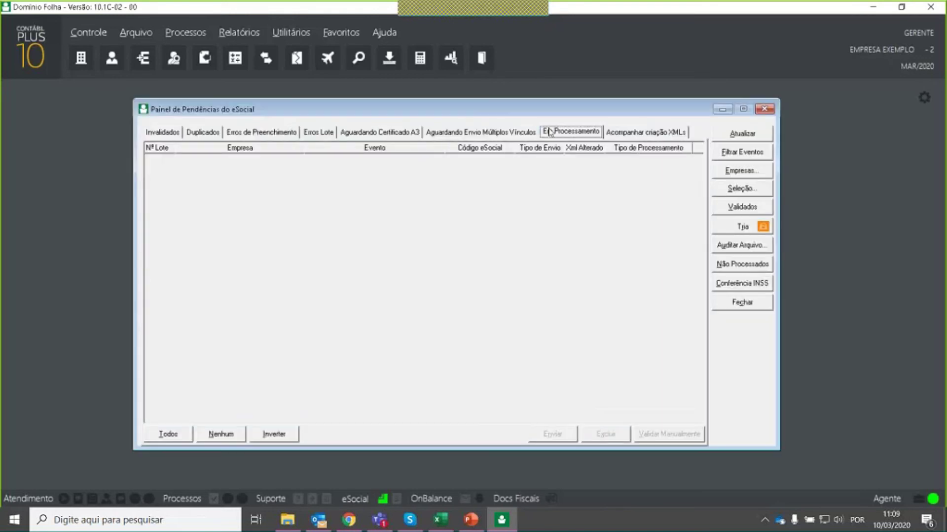
left_click(766, 134)
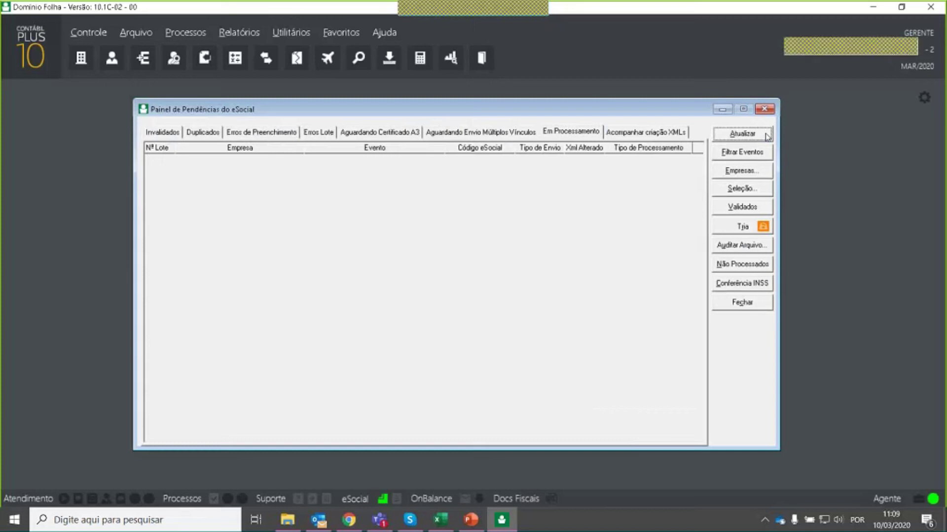
left_click(765, 134)
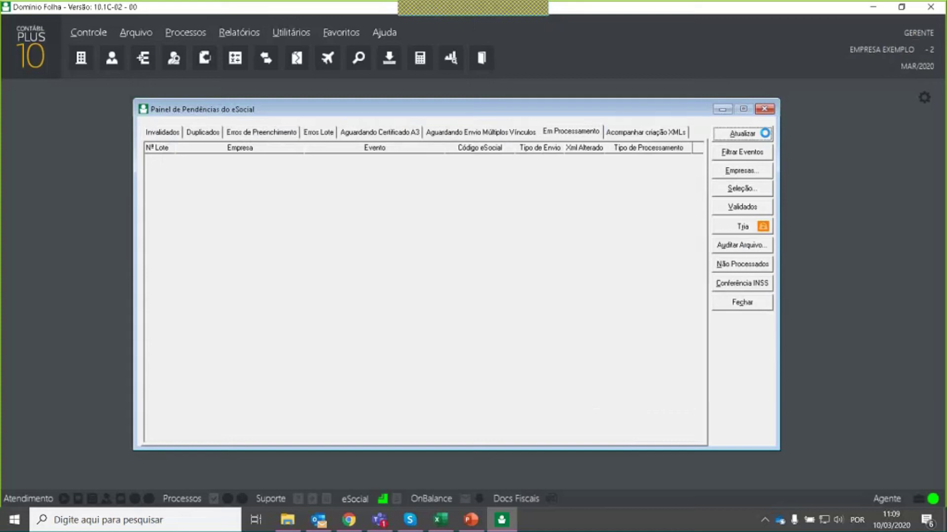
left_click(766, 136)
left_click(764, 136)
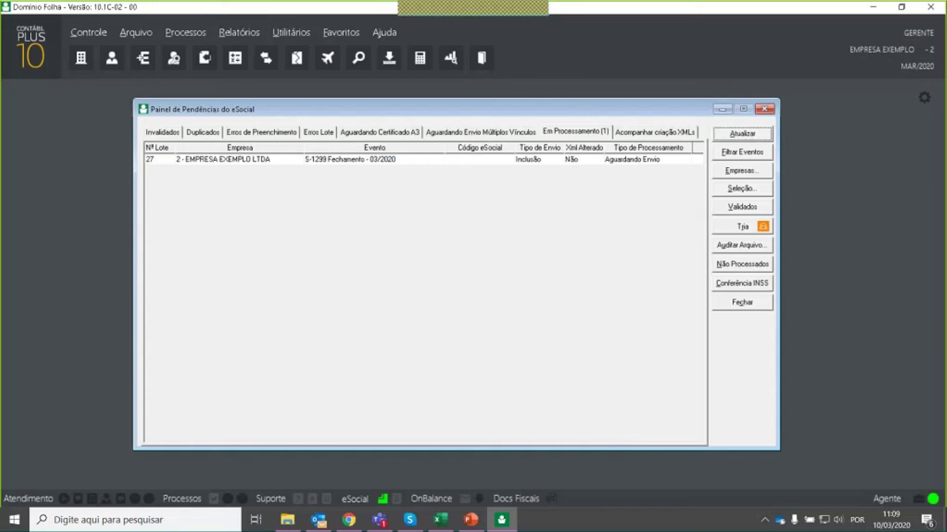
left_click(748, 142)
left_click(747, 140)
left_click(746, 139)
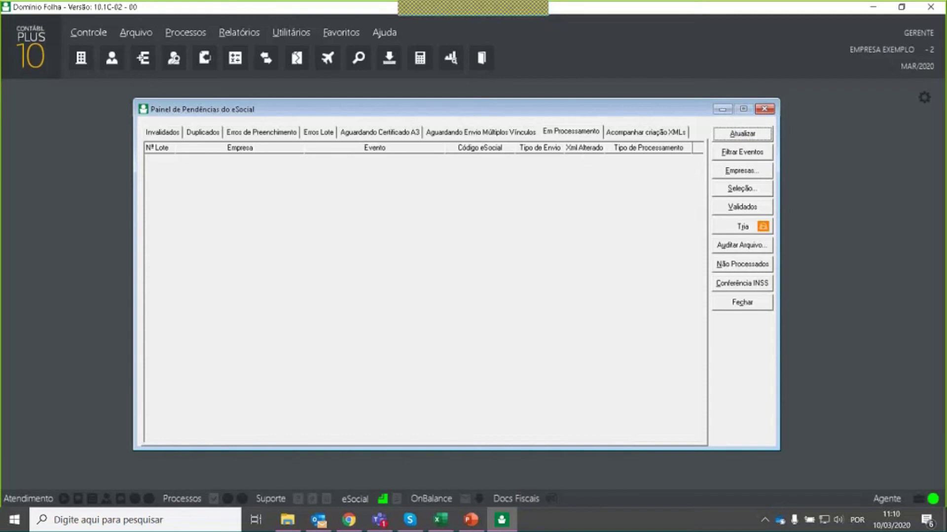
- Run the Conferência INSS for the 03/2020 Folha Mensal with only the Analítico GPS report, and restore its window
left_click(753, 288)
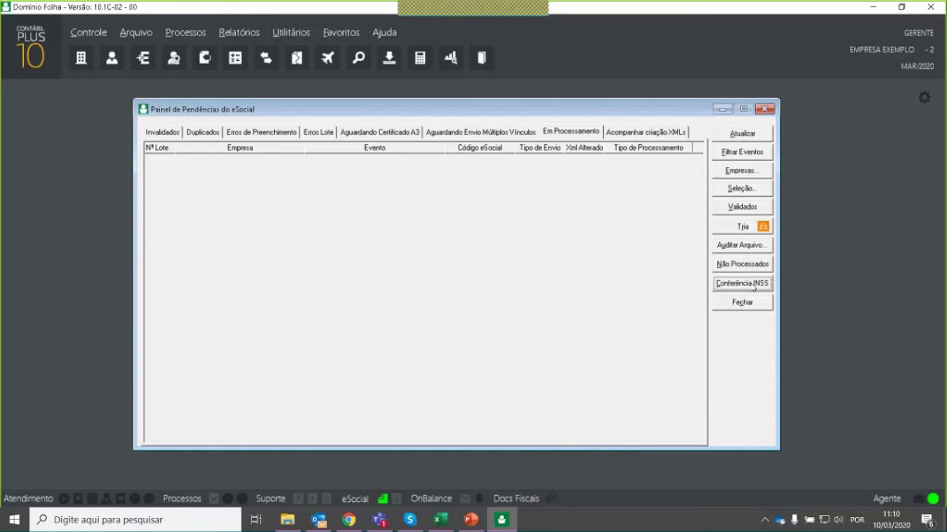
left_click(276, 292)
left_click(286, 311)
left_click(291, 331)
left_click(489, 330)
left_click(498, 312)
left_click(493, 293)
left_click(681, 197)
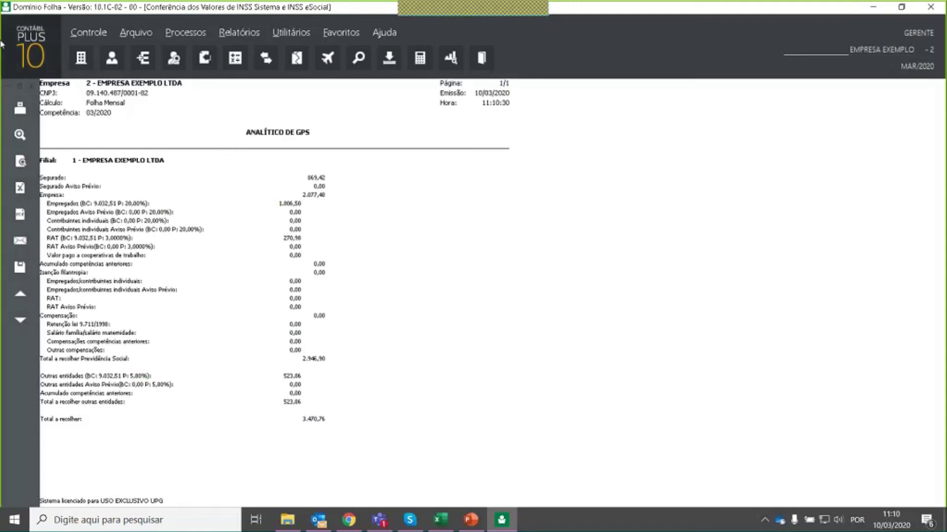
left_click(17, 86)
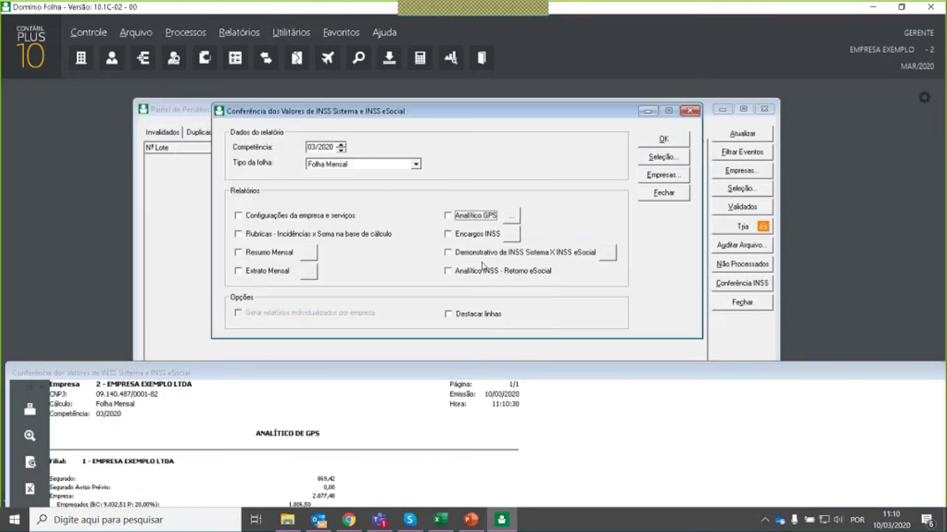
- Generate only the Analítico INSS - Retorno eSocial report for 03/2020 and place it beside the Analítico GPS report
left_click(473, 255)
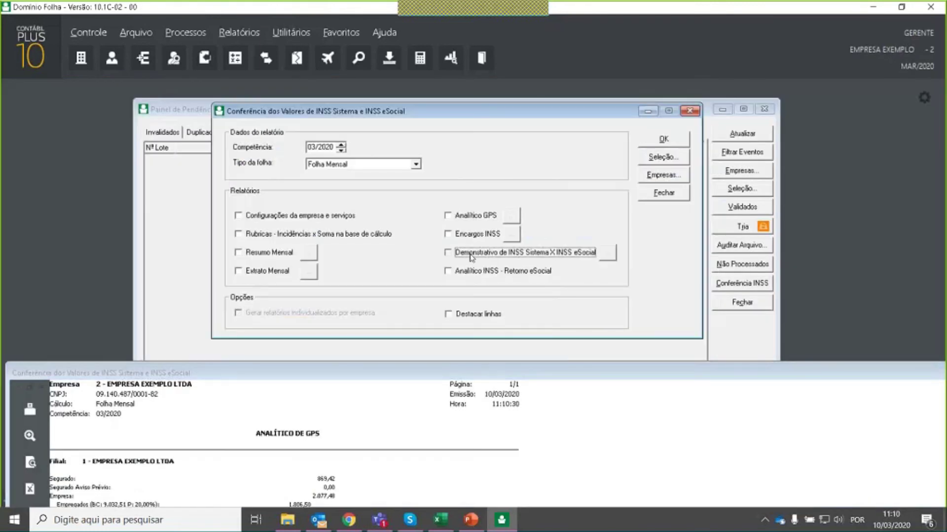
left_click(505, 272)
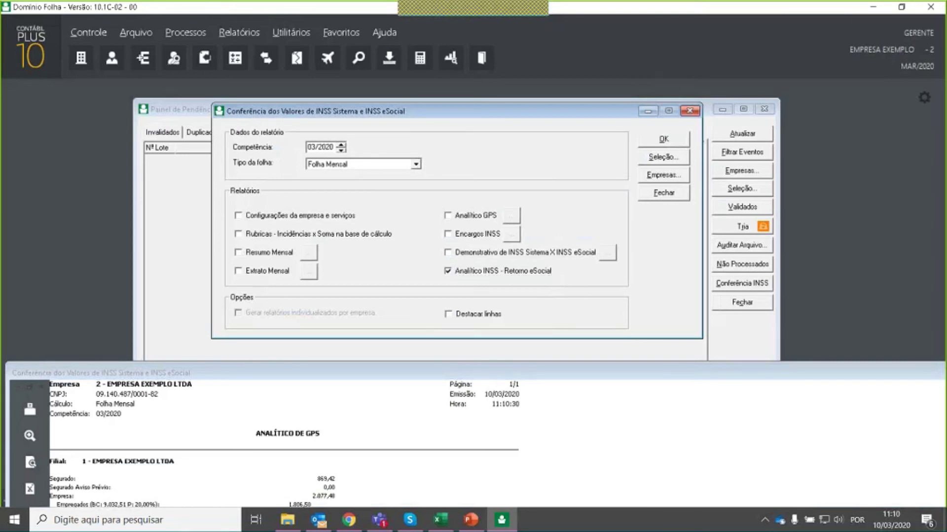
left_click(686, 143)
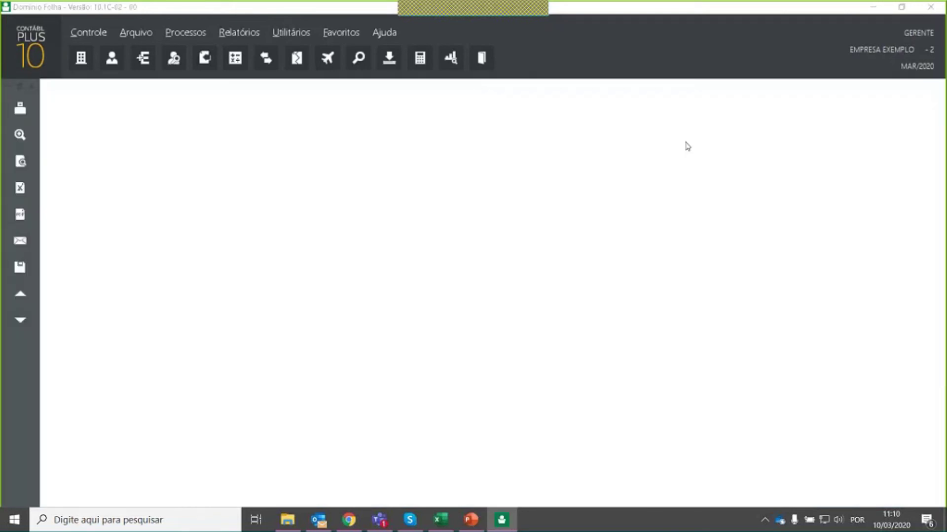
left_click(17, 86)
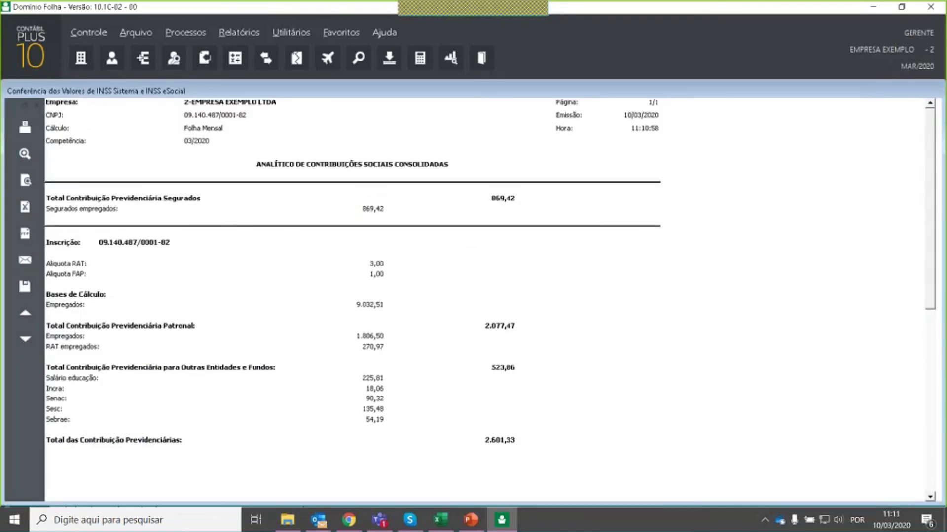
left_click_drag(148, 90, 493, 92)
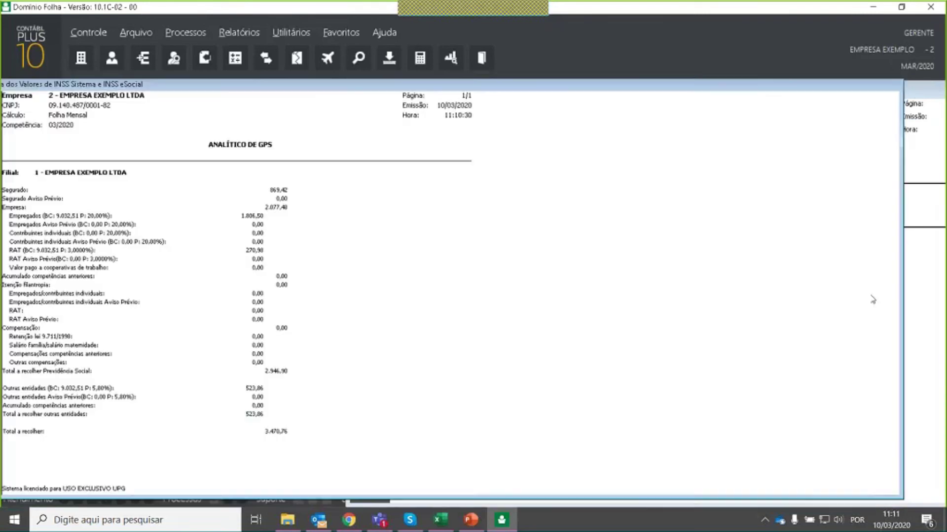
left_click(585, 95)
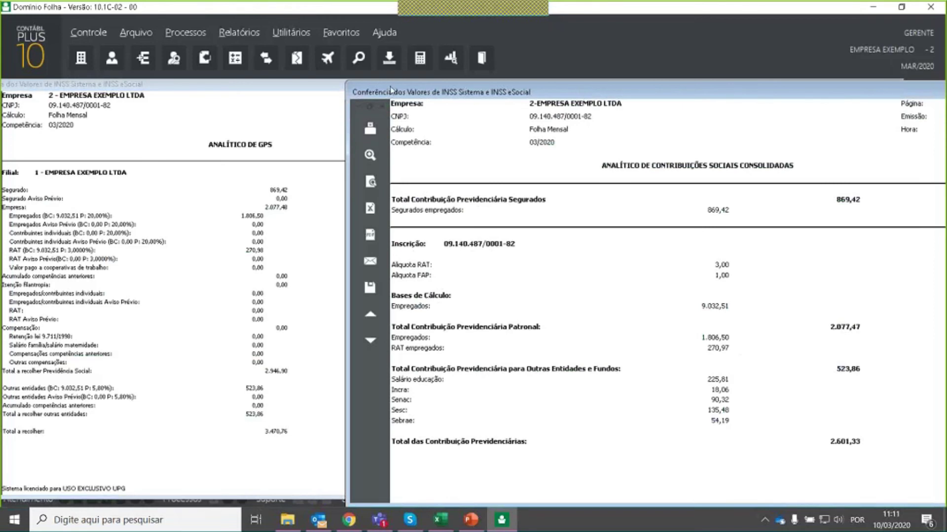
left_click_drag(391, 90, 344, 85)
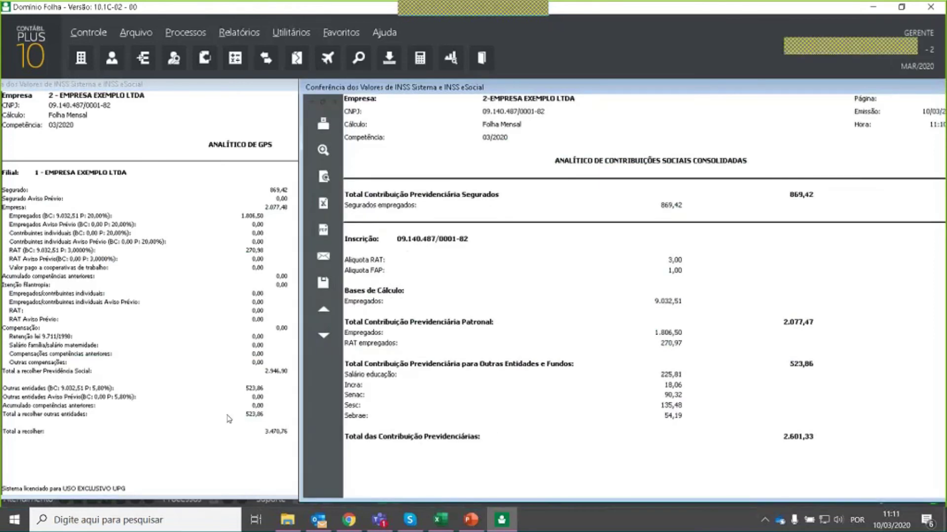
- Add 869,42 and 2601,33 in the Windows calculator, compare the sum with the GPS Total a recolher, and close the calculator
left_click(148, 520)
type("cal")
key("Return")
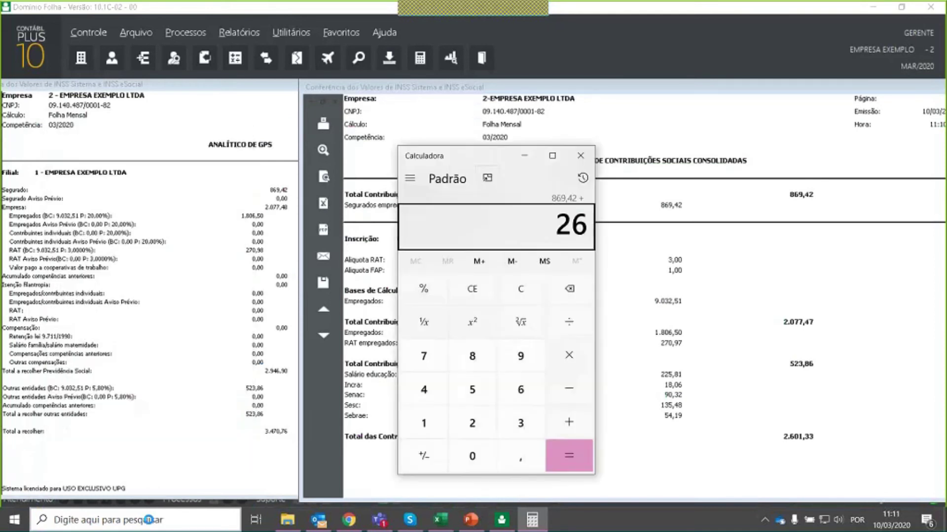
type("01,33")
key("Return")
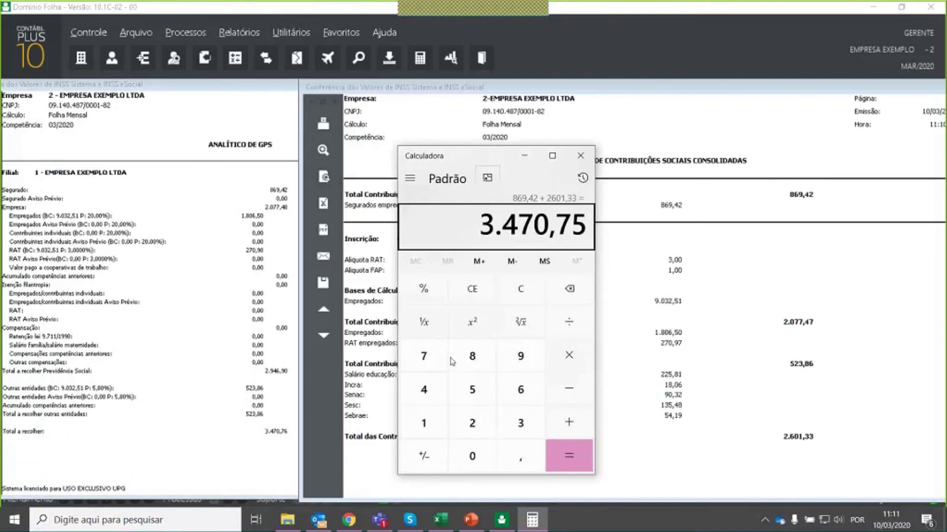
left_click_drag(487, 157, 431, 358)
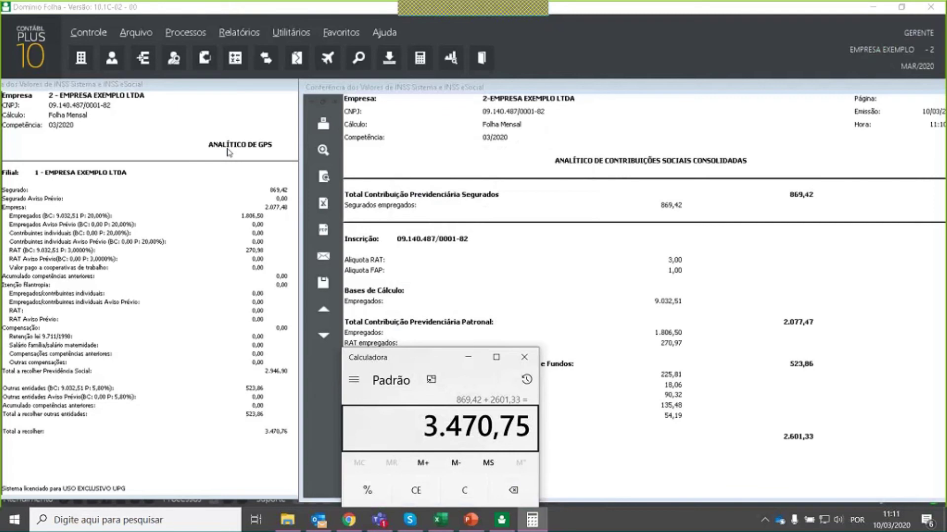
left_click(525, 357)
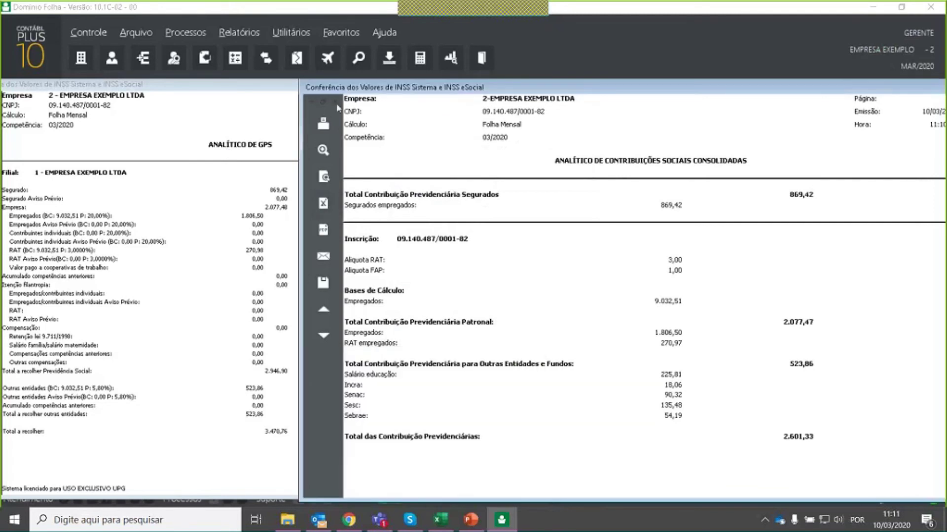
- Close both INSS reports, the Conferência dos Valores de INSS window and the Painel de Pendências do eSocial
left_click(335, 102)
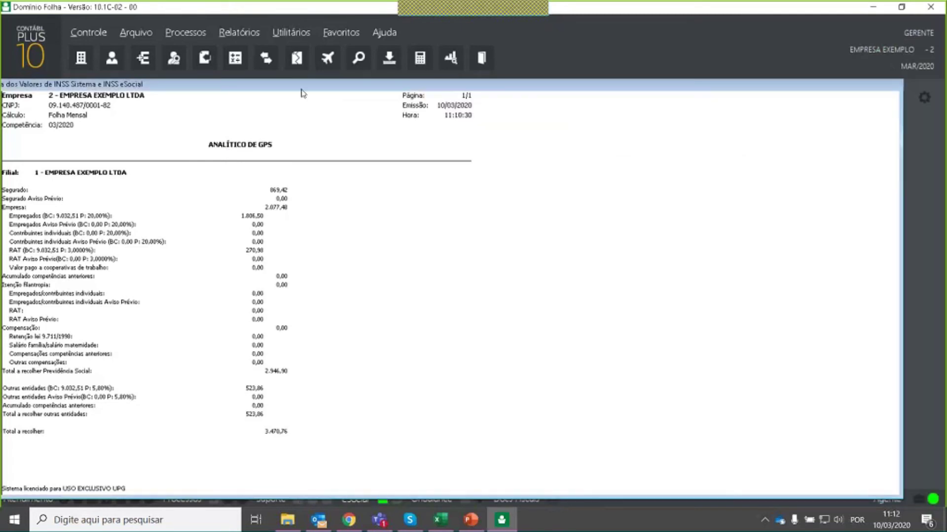
key("Escape")
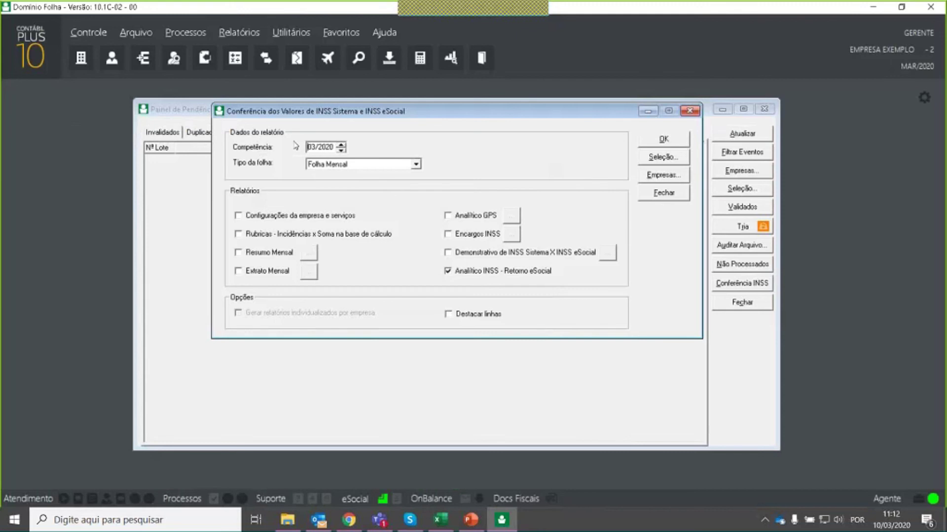
left_click(694, 111)
left_click(764, 108)
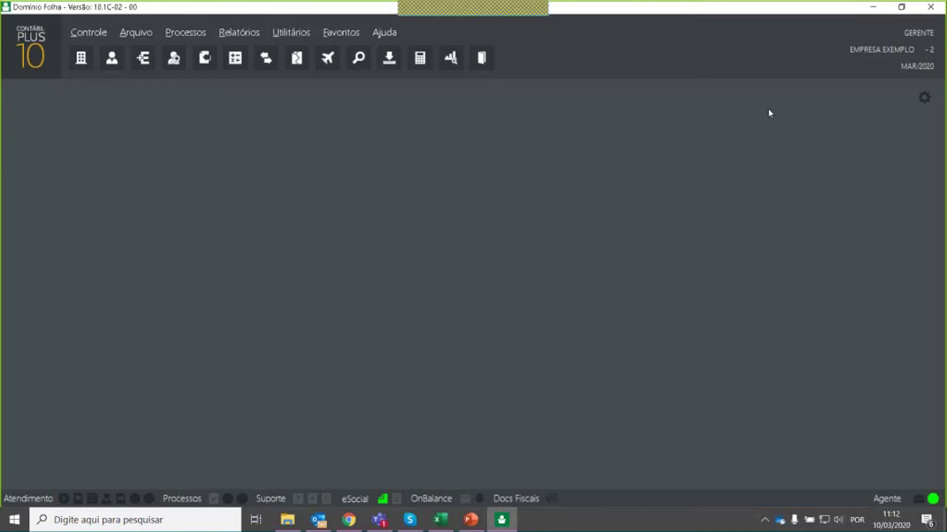
- Open rubric 202, review its Soma na Base de Cálculo entries and its e-Social nature and incidence codes, and close it
left_click(151, 60)
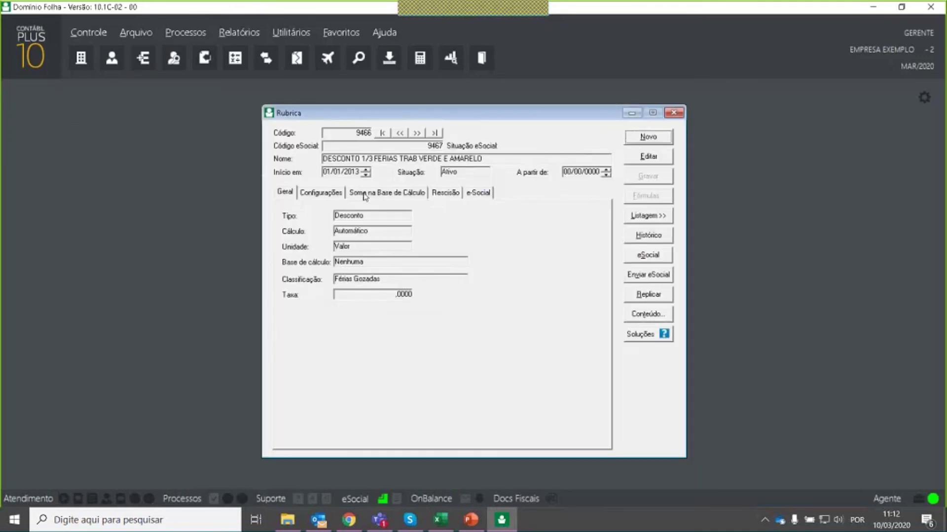
left_click(647, 137)
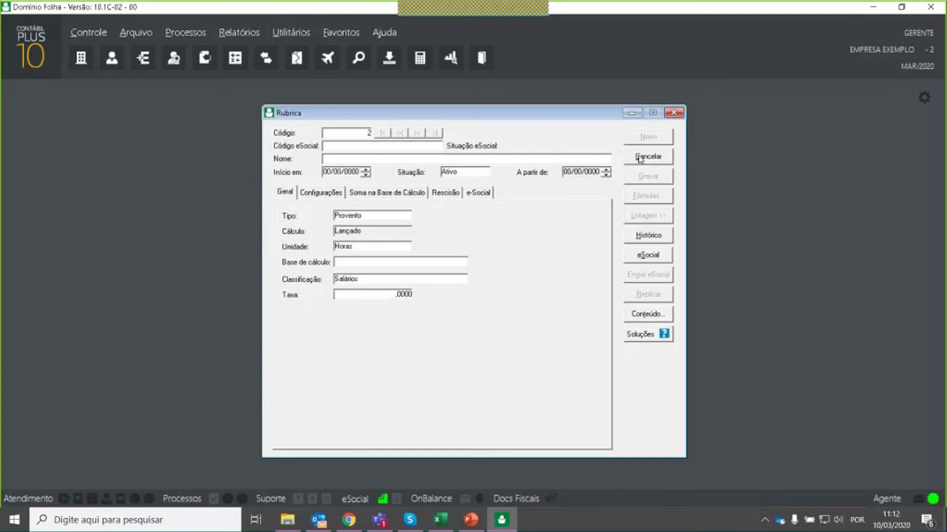
type("02")
key("Return")
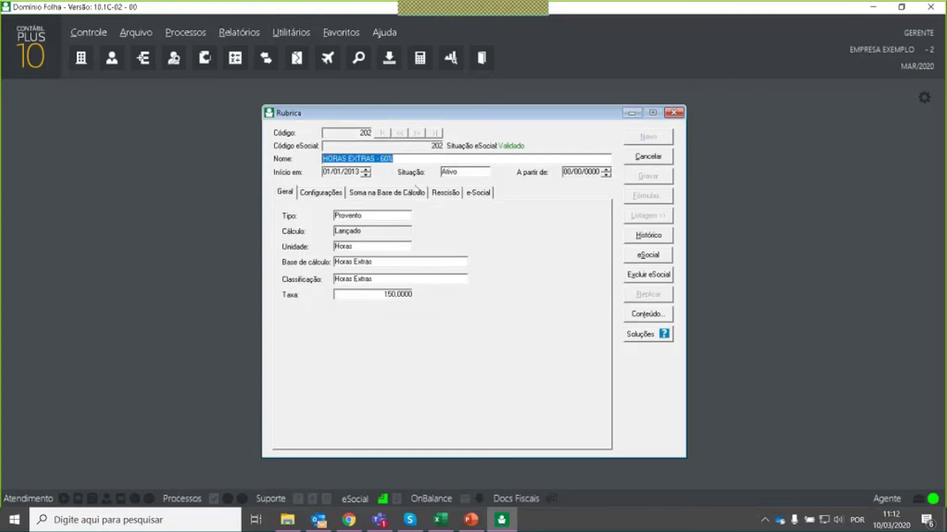
left_click(417, 191)
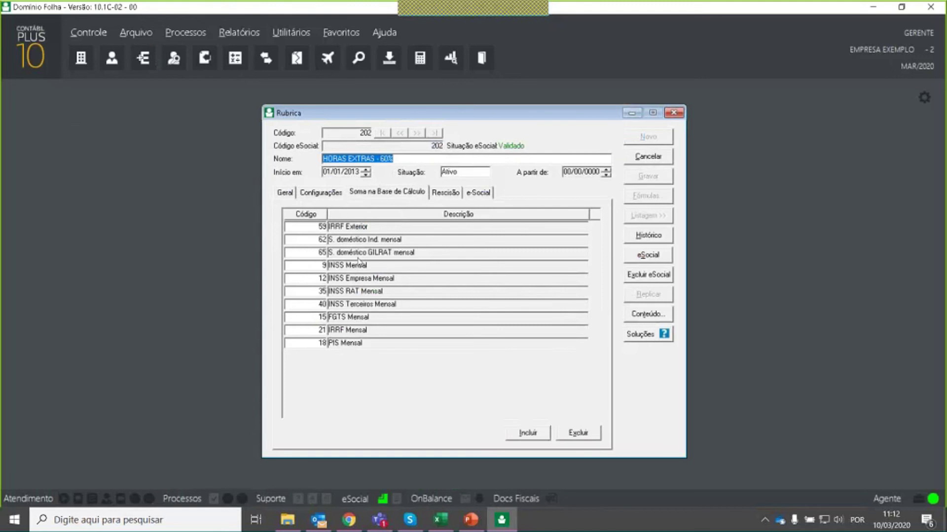
left_click(478, 196)
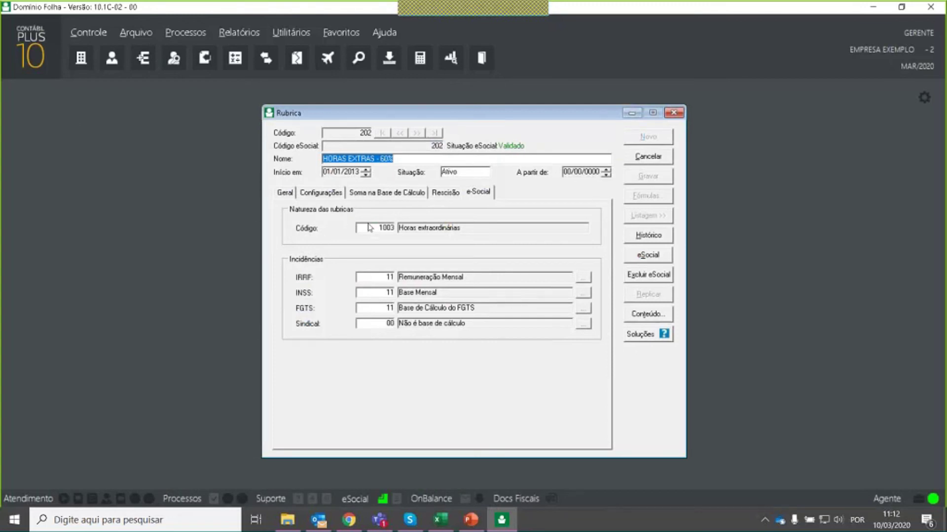
double_click(383, 230)
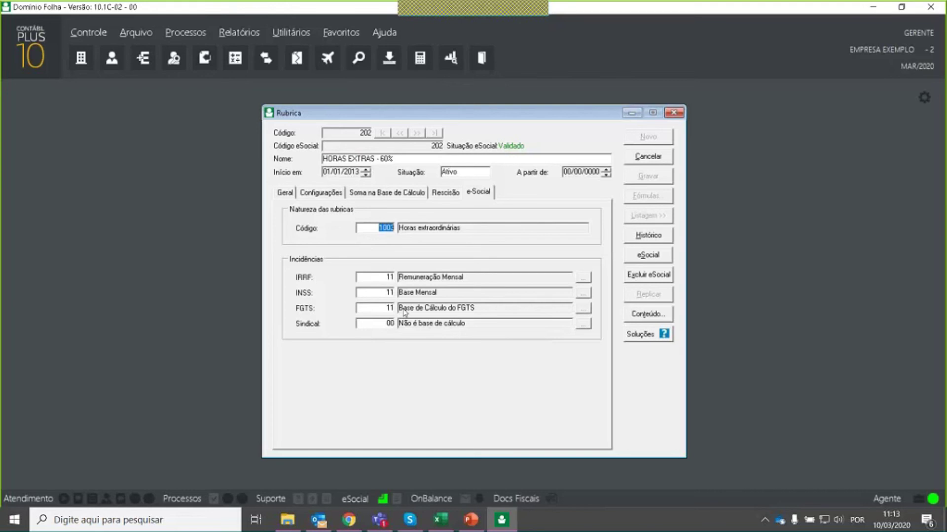
left_click(673, 113)
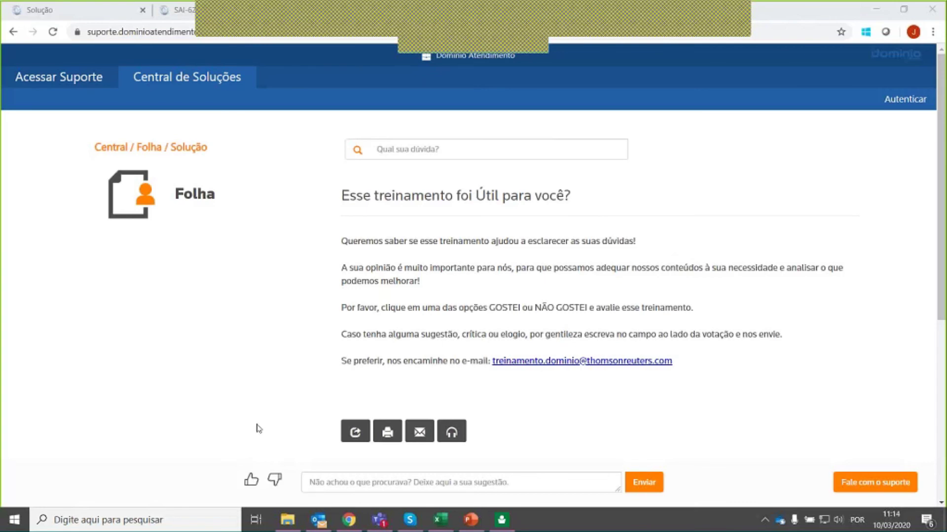
left_click(227, 365)
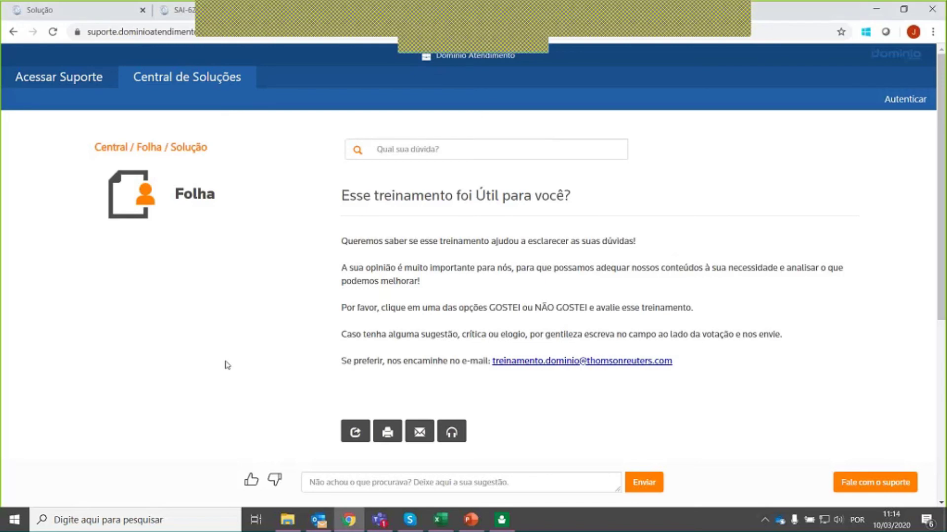
left_click(327, 476)
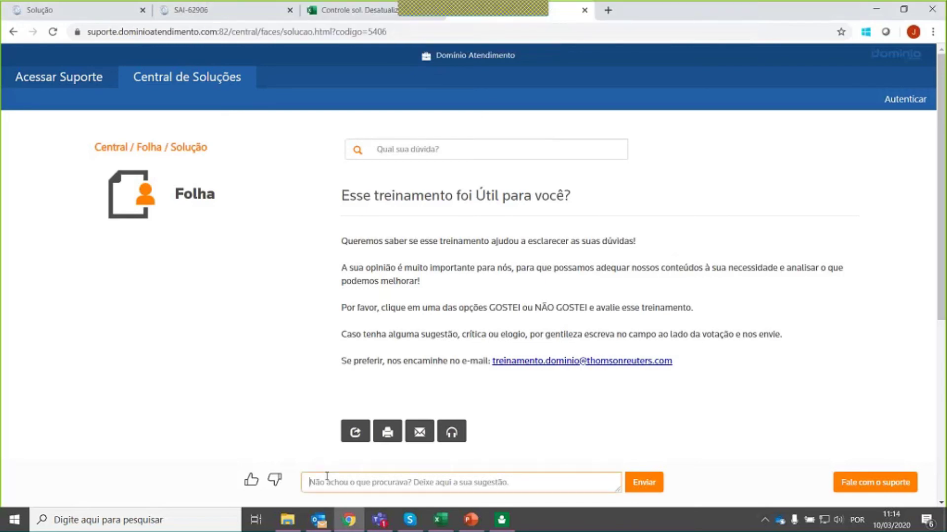
left_click(379, 475)
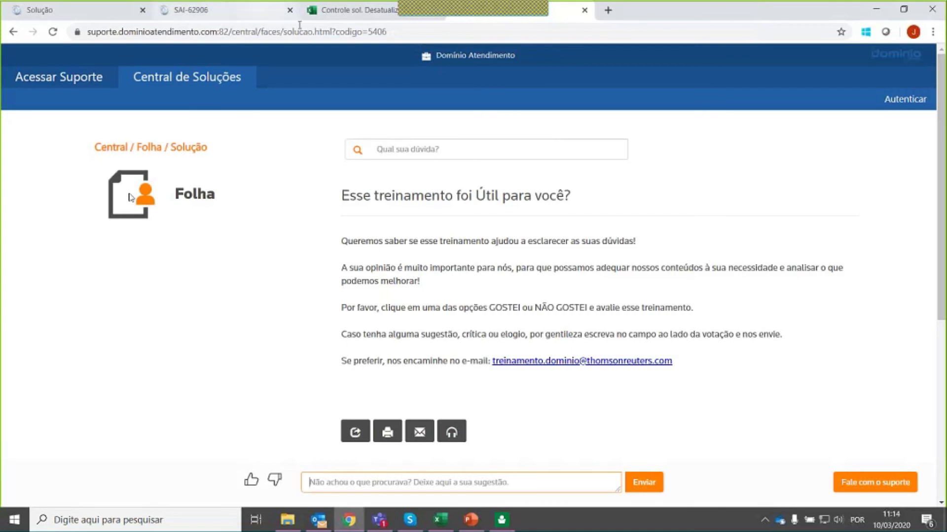
- Leave the training feedback page and switch to the presentation's Obrigatoriedade slide
left_click(368, 21)
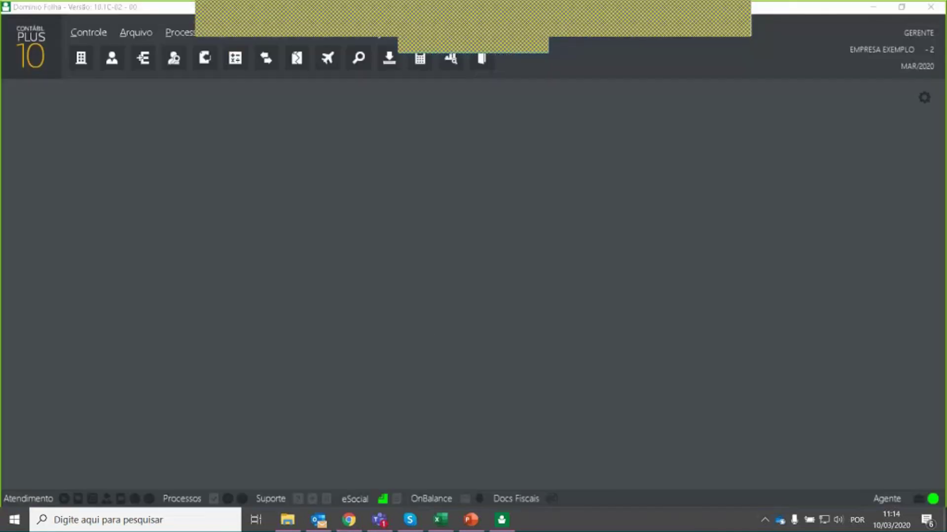
left_click(402, 263)
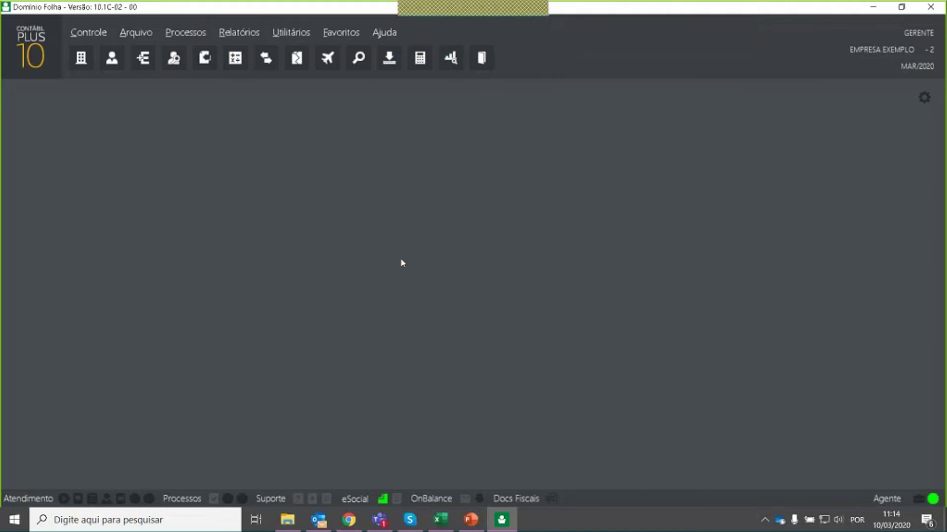
mouse_move(410, 15)
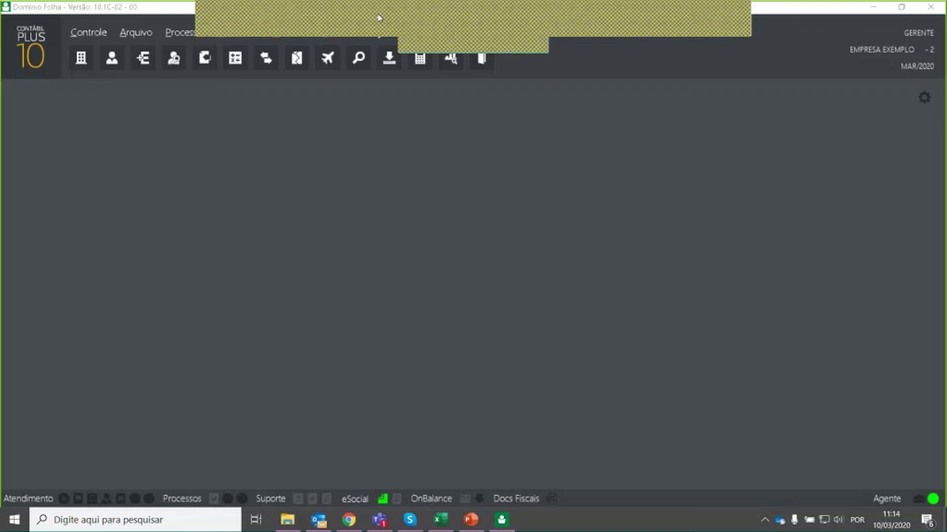
key("alt+Tab")
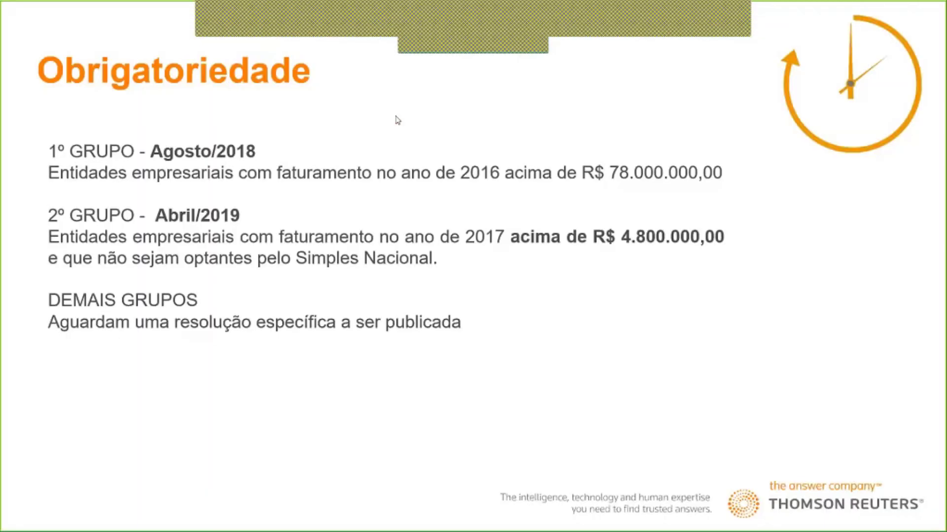